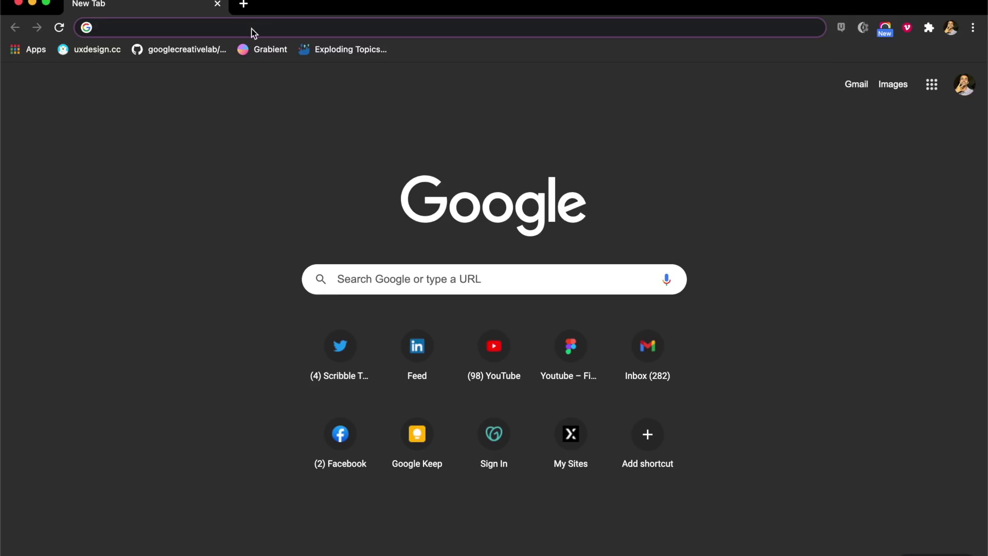
Load spline.design in Chrome and scroll down its homepage.
type("s")
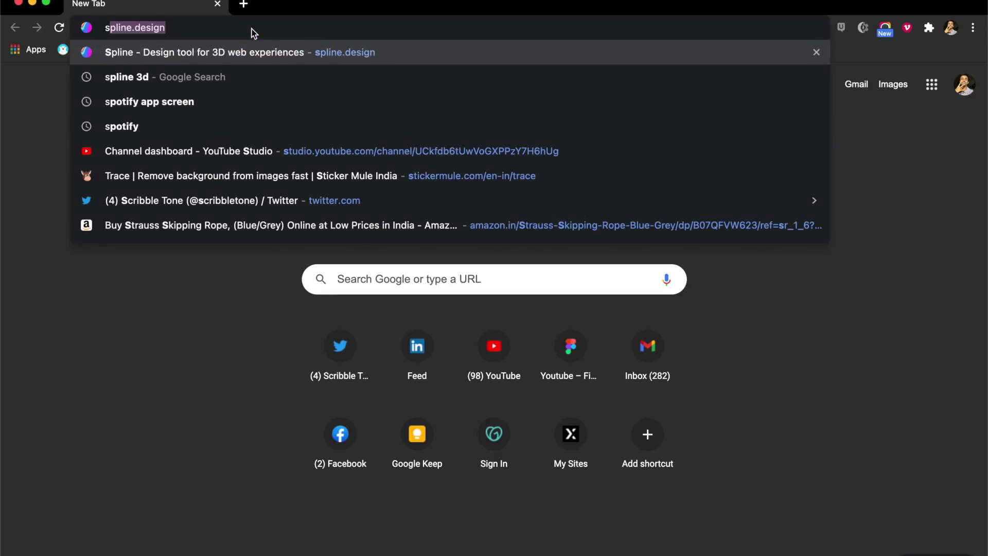
key("Return")
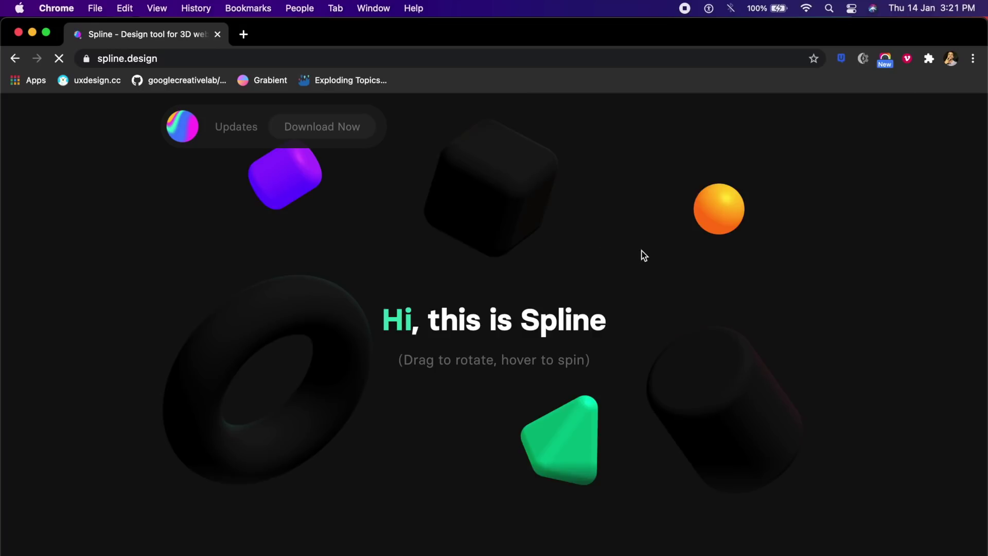
scroll(563, 261, "down", 10)
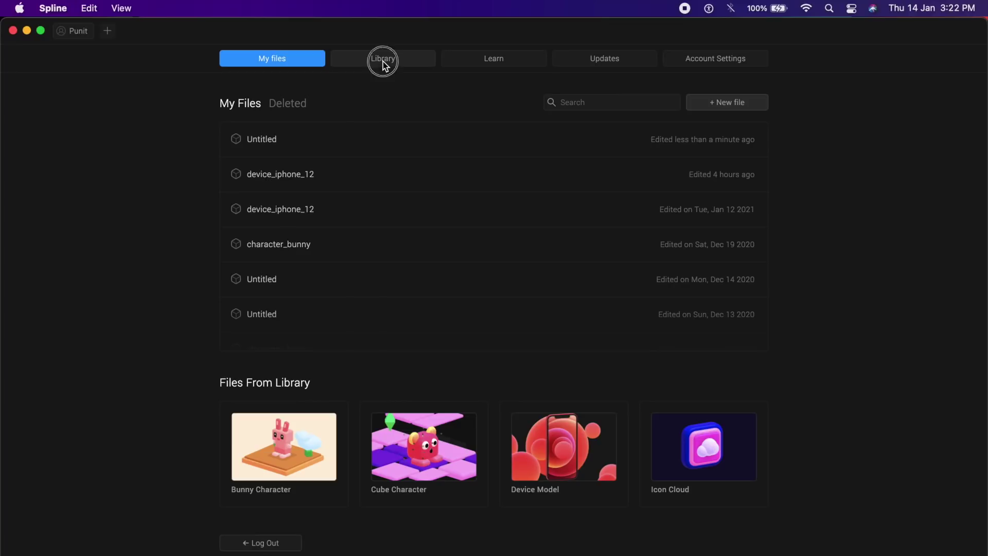
left_click(490, 58)
left_click(635, 58)
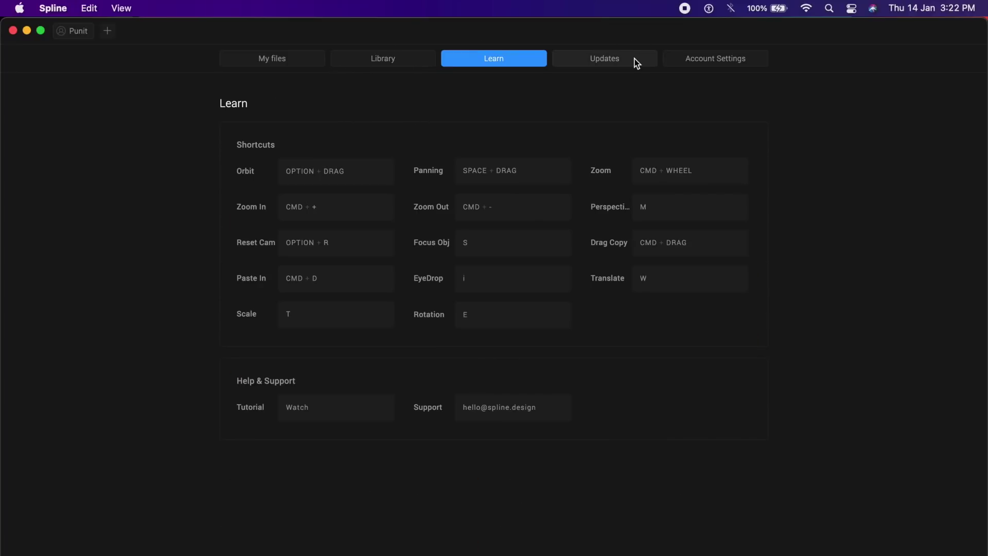
left_click(721, 58)
left_click(285, 59)
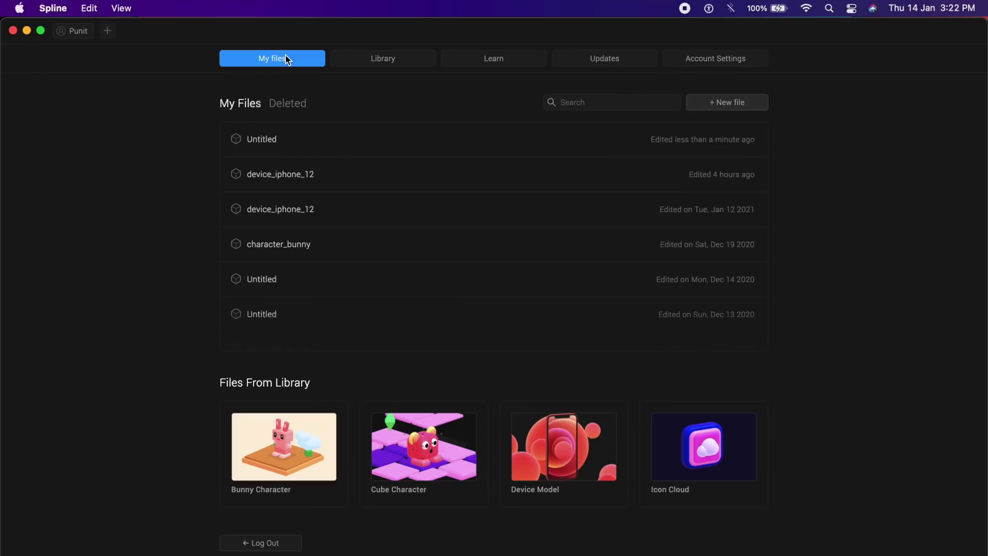
left_click(751, 103)
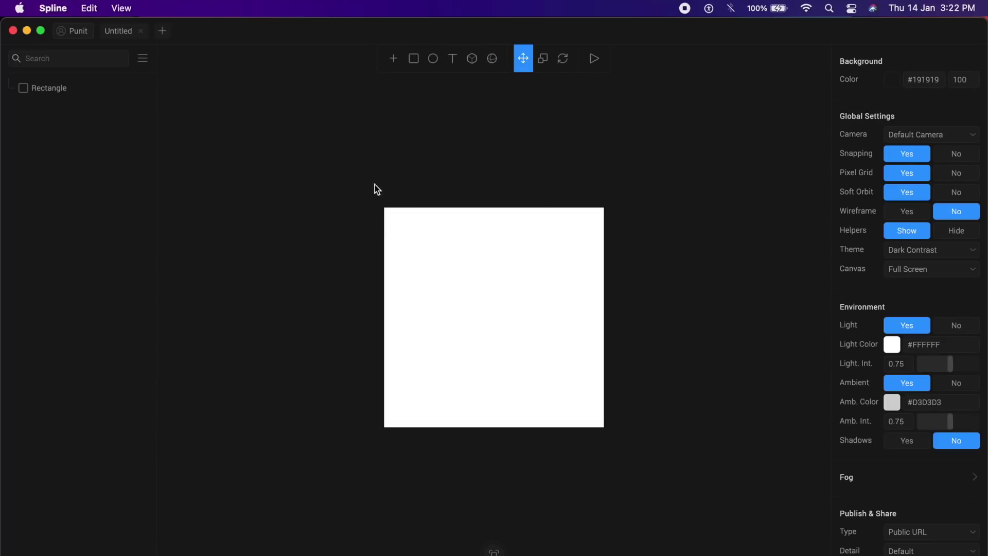
Delete the default white rectangle from the new Untitled scene.
left_click(466, 240)
left_click(468, 242)
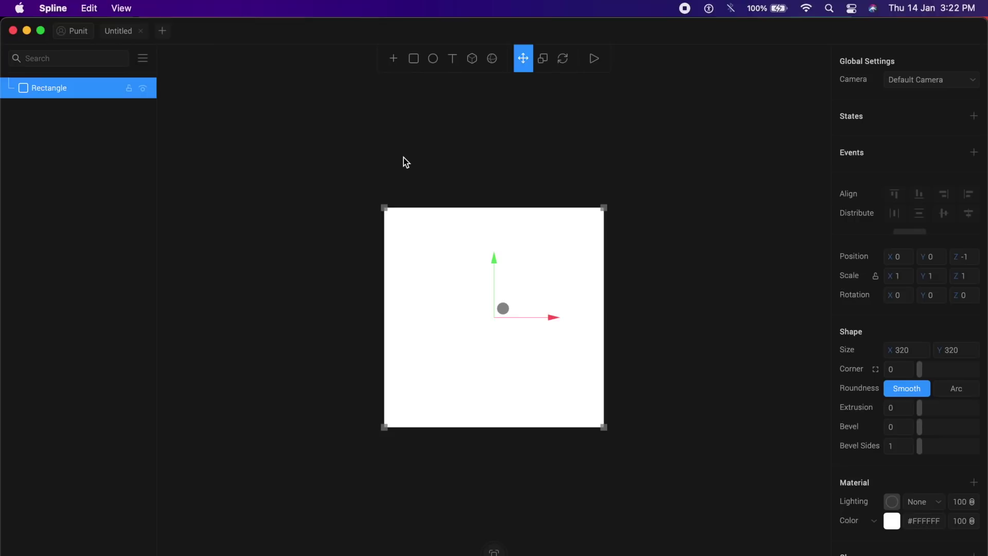
key("Delete")
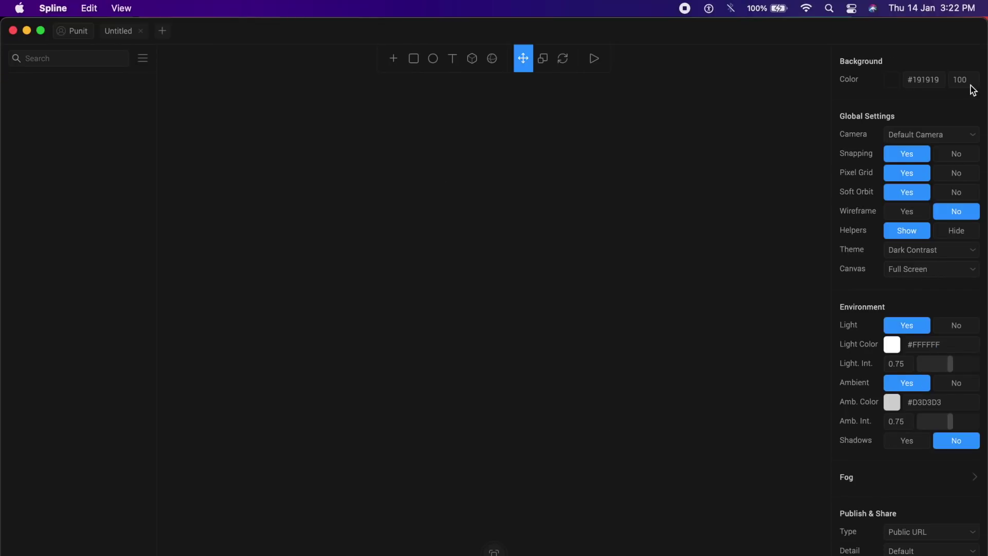
Set the scene background to deep navy #000024 and return to the files dashboard.
left_click(897, 81)
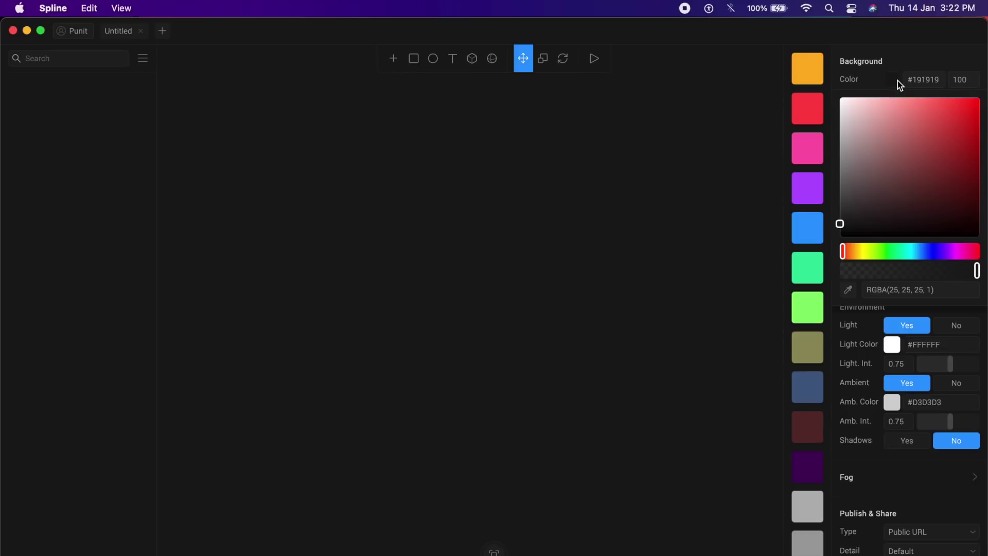
left_click(935, 252)
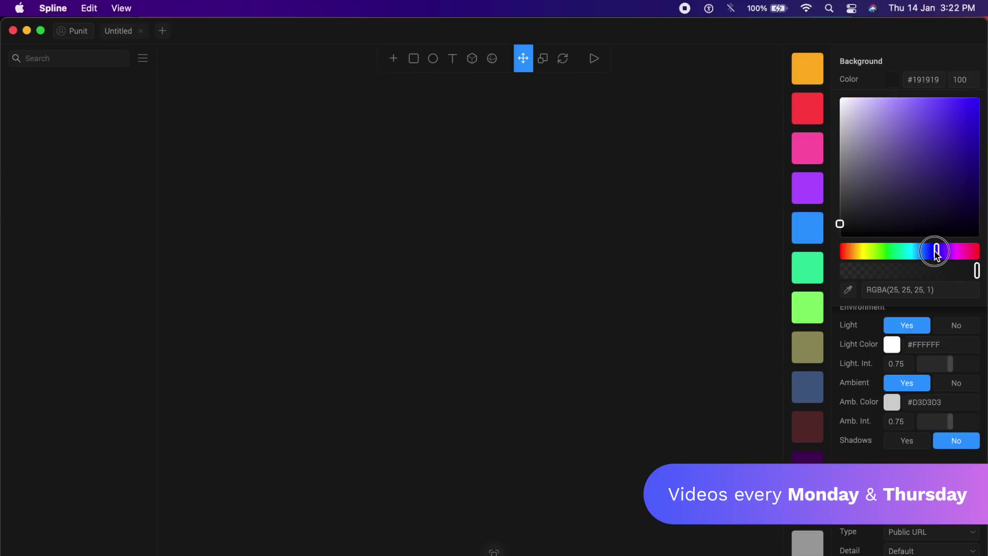
left_click(932, 252)
left_click(978, 218)
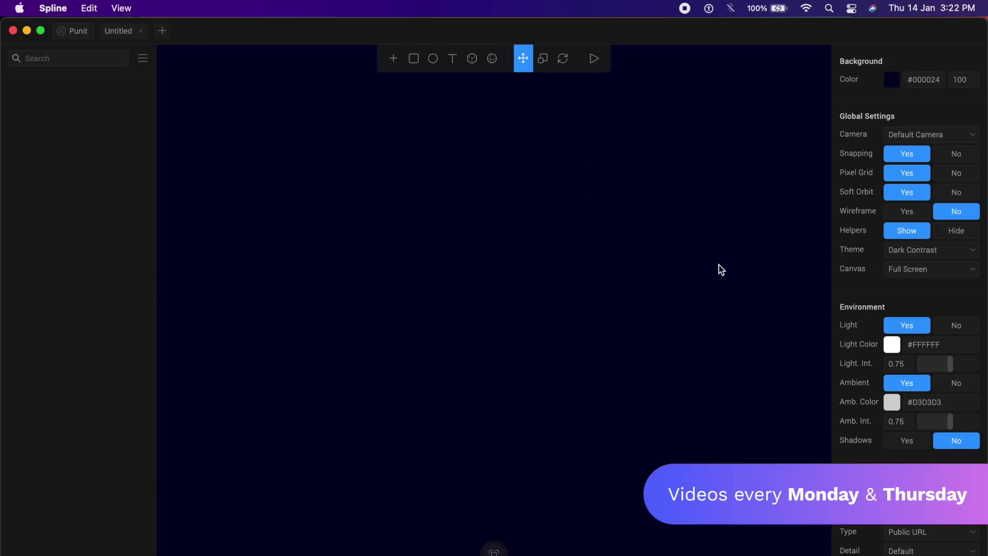
left_click(76, 36)
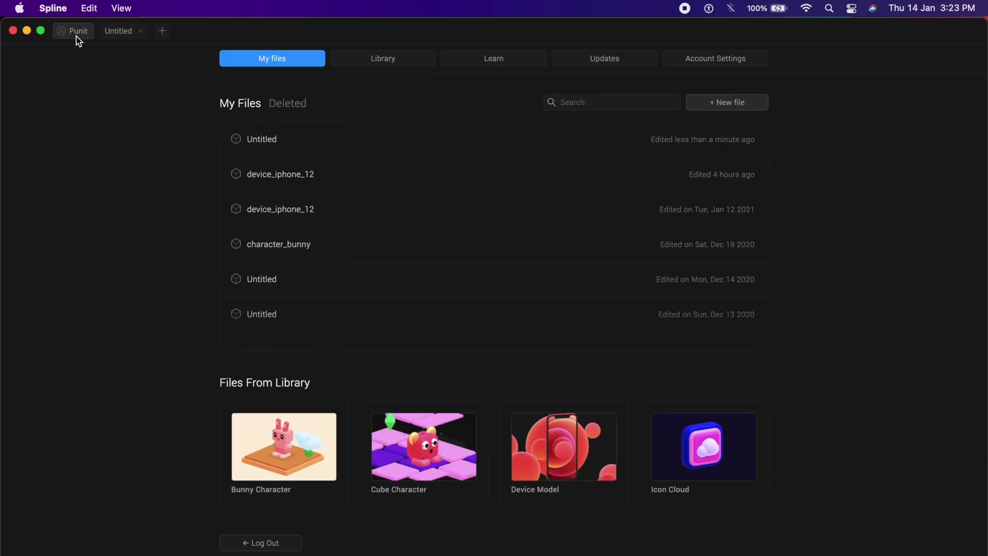
Open the Device Model library file and select its Iphone 12 group.
left_click(407, 61)
scroll(506, 384, "down", 20)
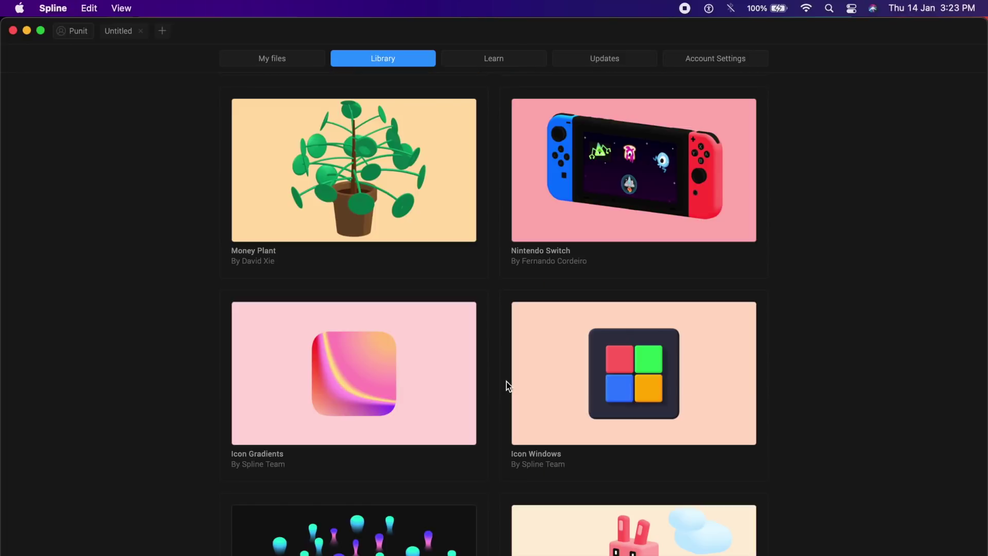
scroll(506, 381, "down", 10)
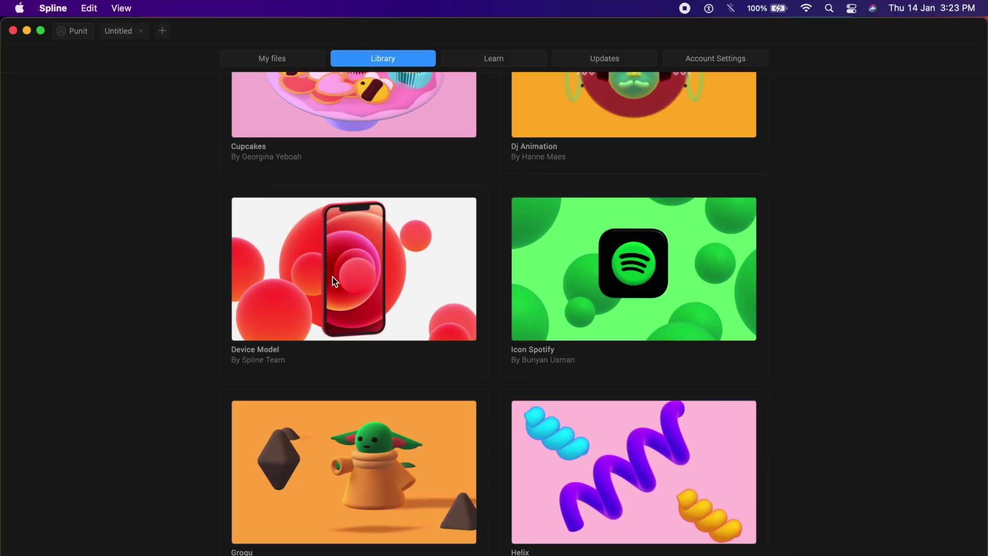
left_click(359, 286)
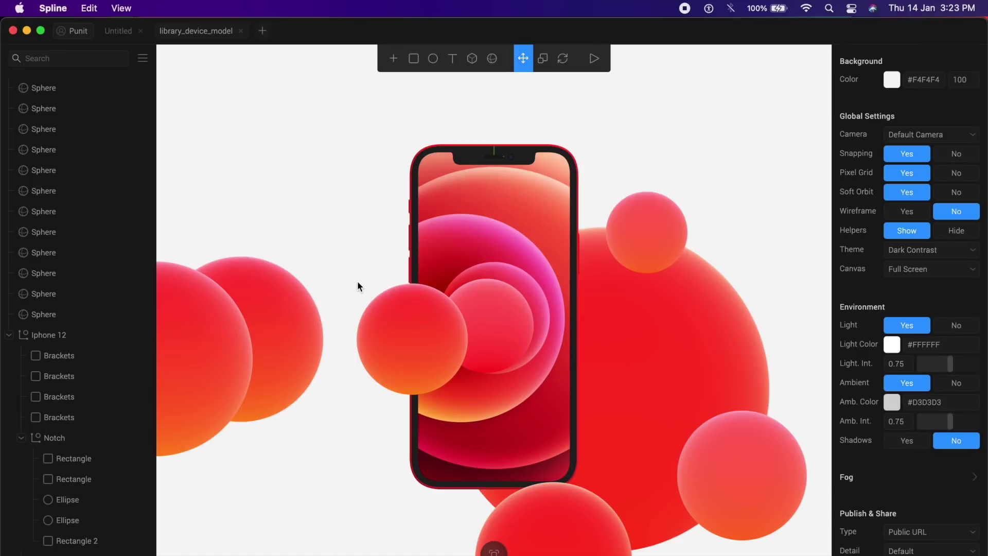
left_click(558, 242)
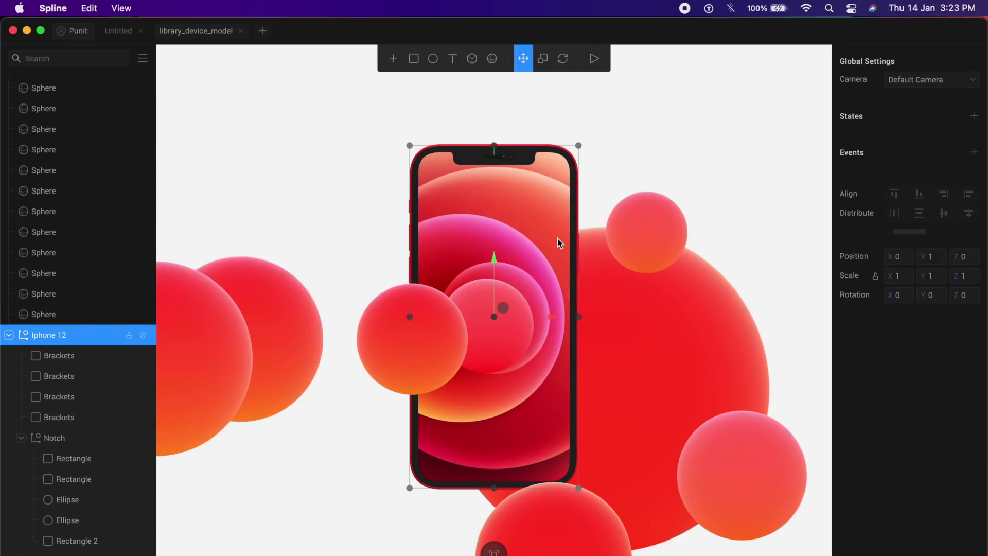
Paste the iPhone 12 into the Untitled scene and close the library file without saving.
left_click(110, 31)
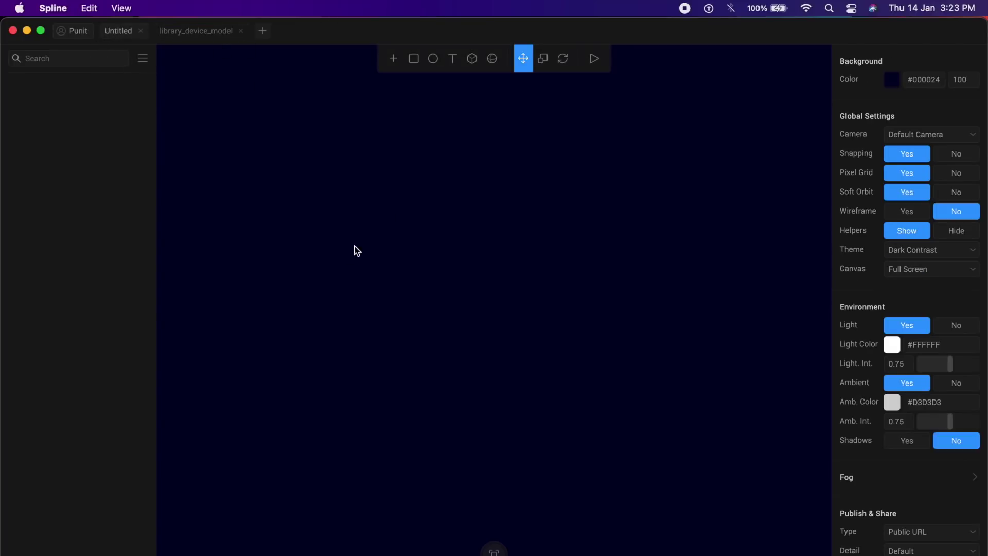
key("super+v")
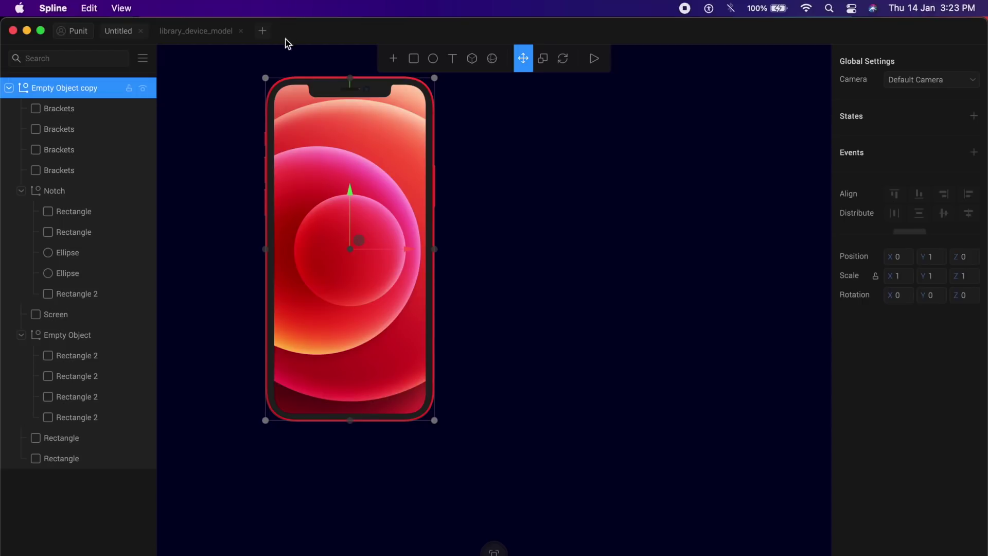
left_click(240, 31)
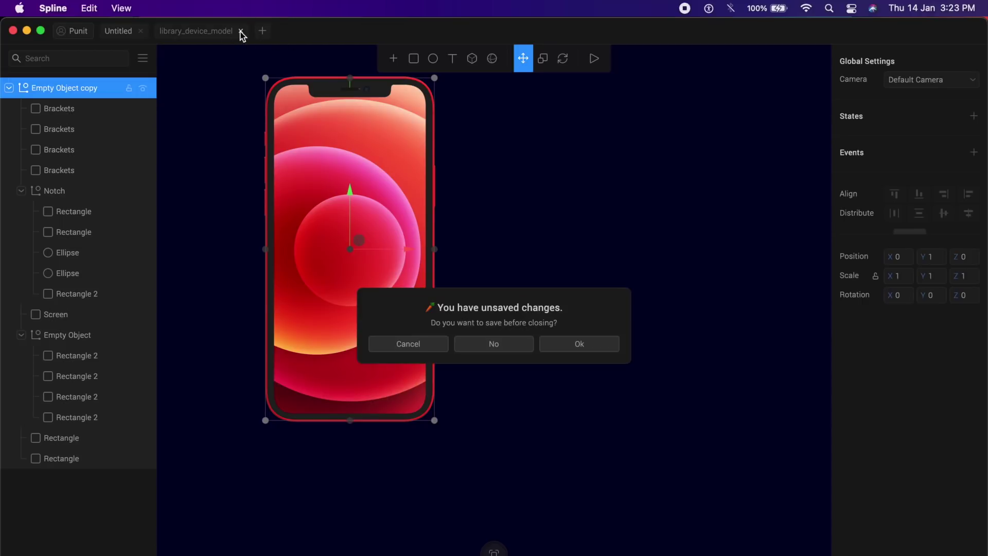
left_click(501, 343)
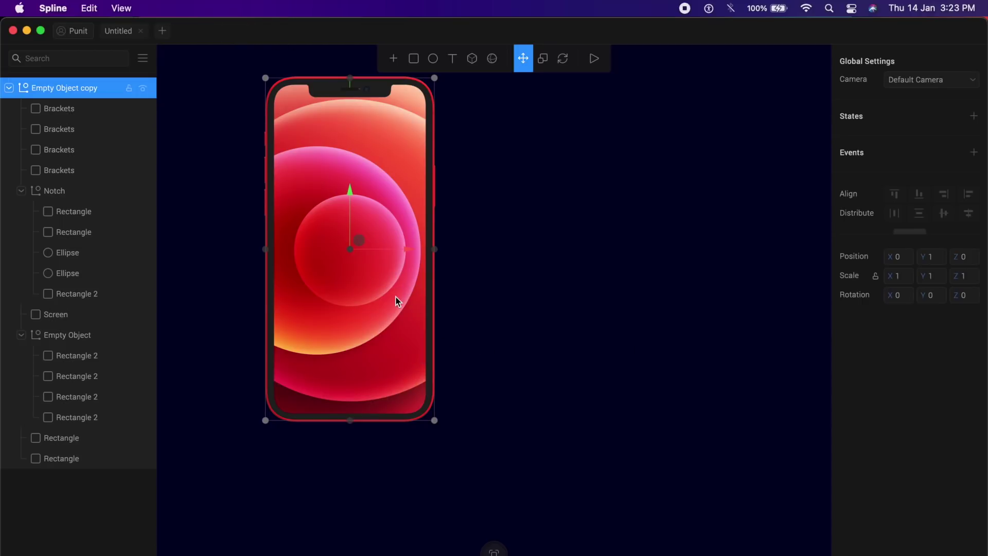
Move the phone to the canvas centre at X 216, Y -98.5 and check the Downloads folder.
left_click_drag(388, 301, 638, 377)
left_click(637, 378)
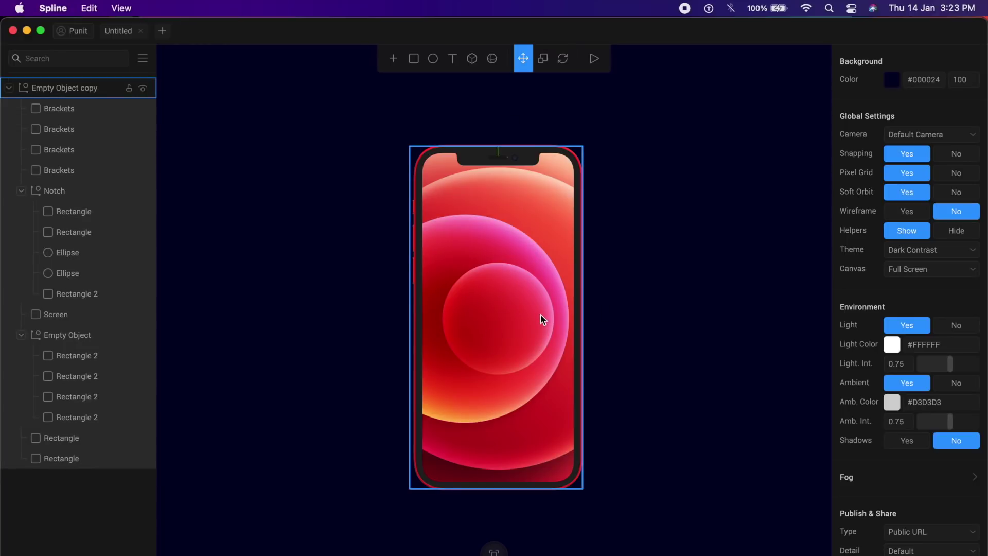
key("super+Tab")
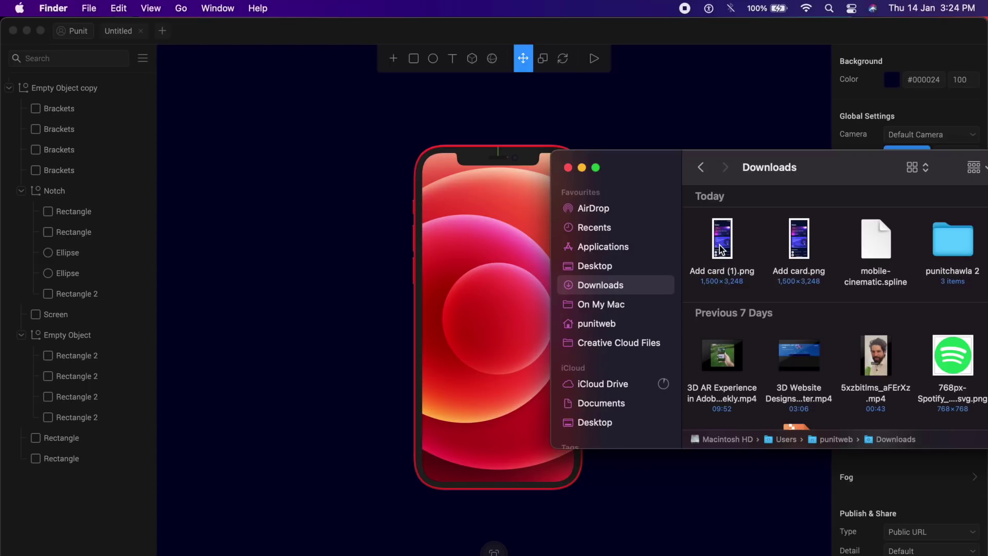
left_click(568, 169)
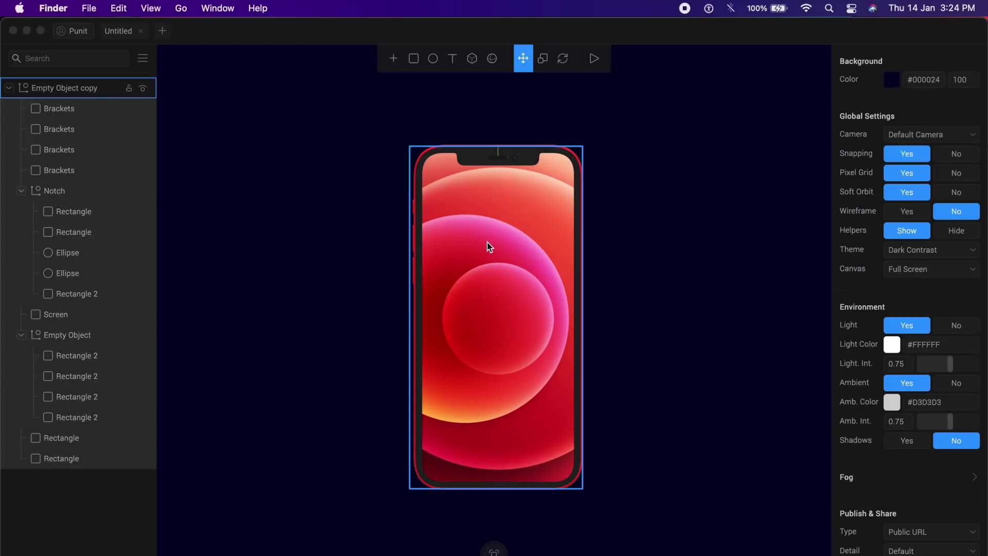
Reselect the phone group and its Screen layer.
left_click(488, 241)
left_click(530, 236)
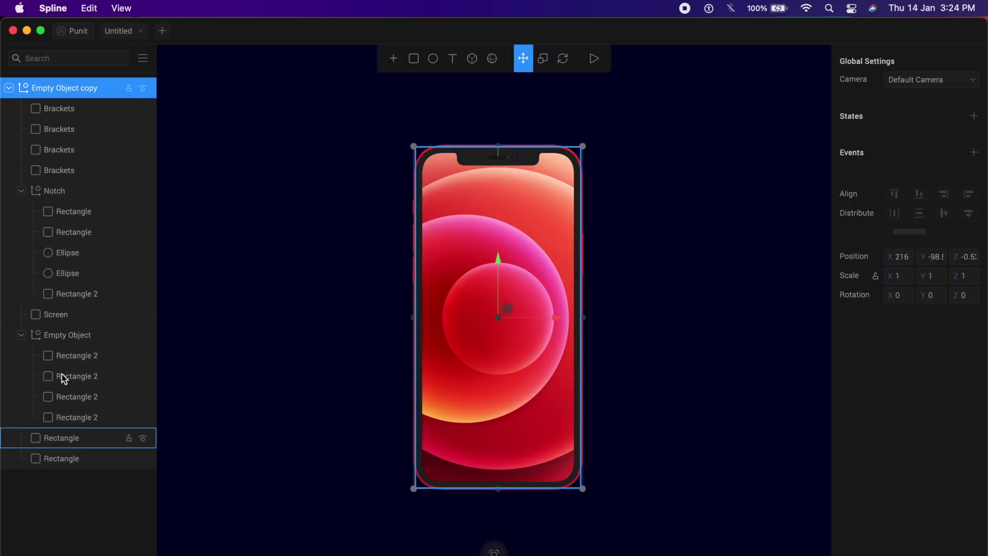
left_click(67, 319)
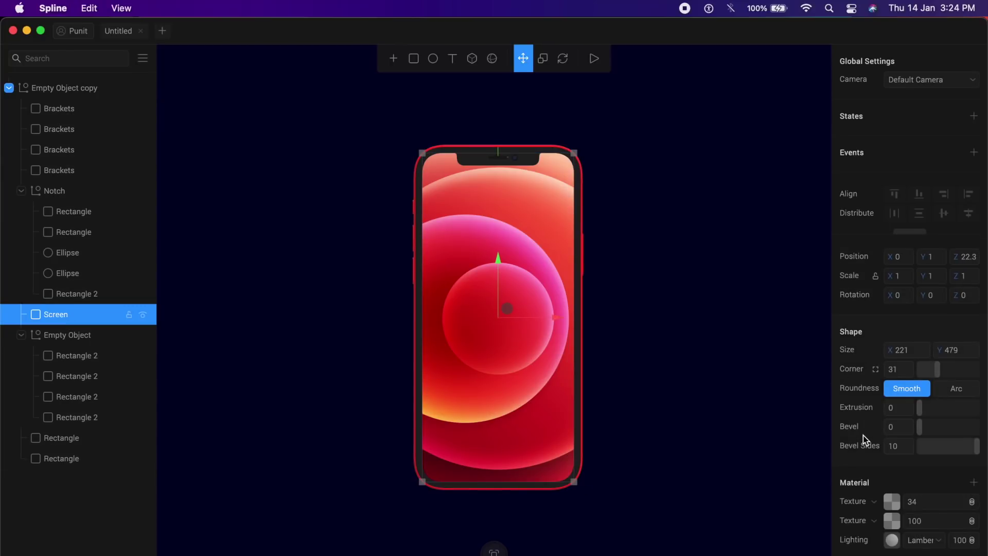
Apply the Add card (1).png wallet screenshot as the phone Screen's image texture.
scroll(863, 435, "down", 3)
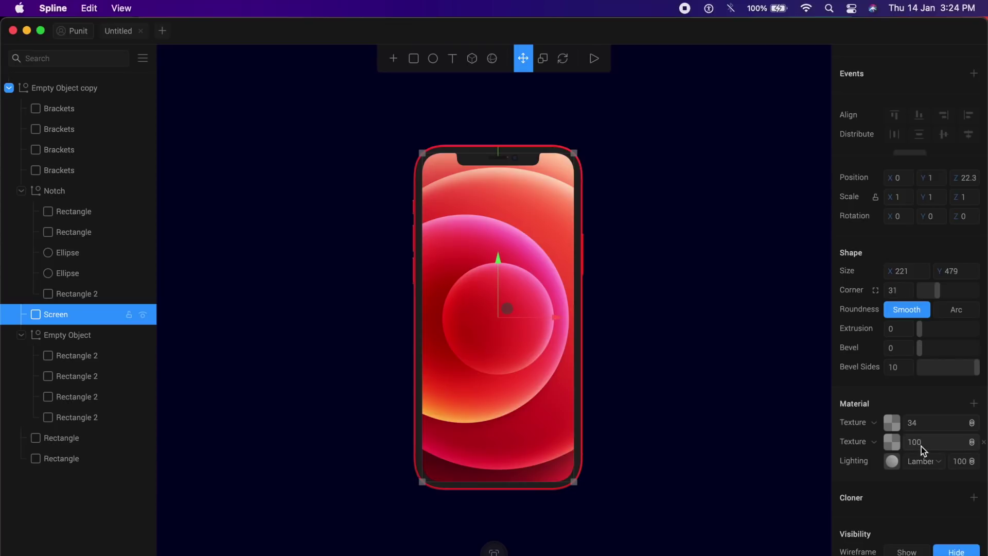
left_click(893, 442)
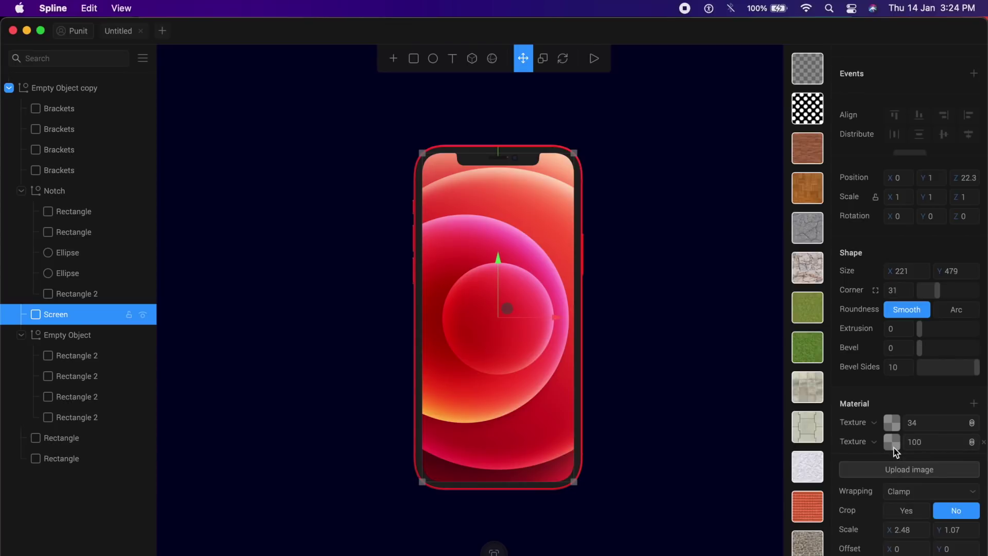
left_click(923, 474)
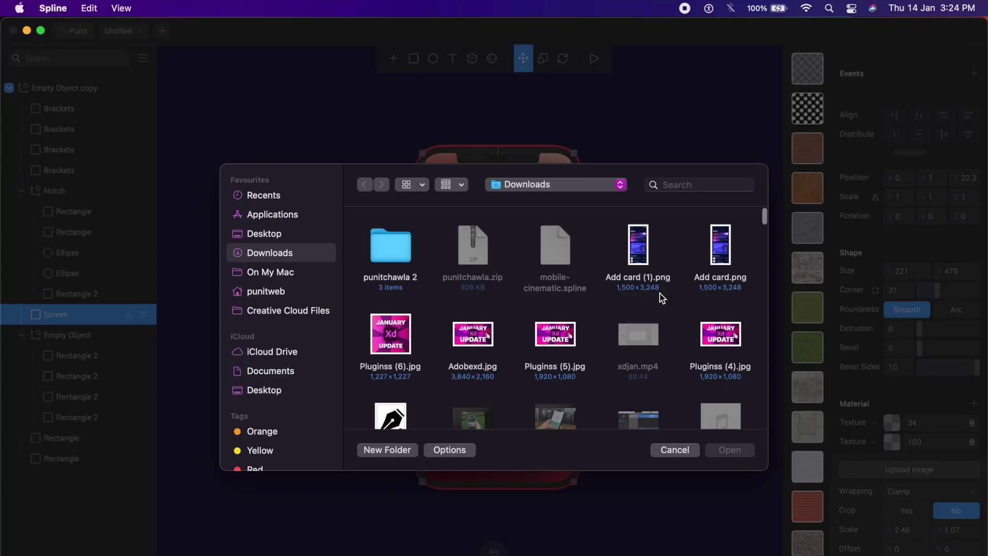
left_click(643, 257)
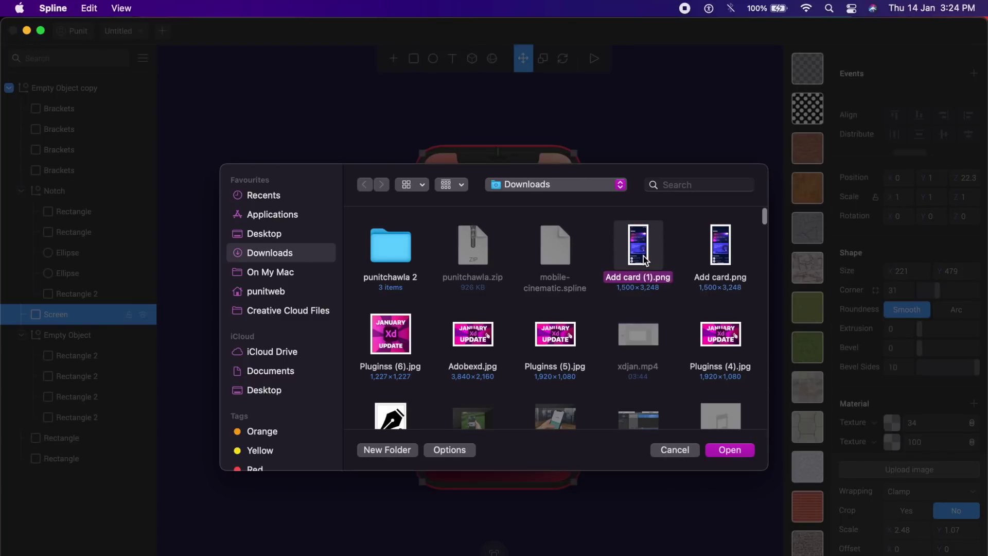
left_click(716, 450)
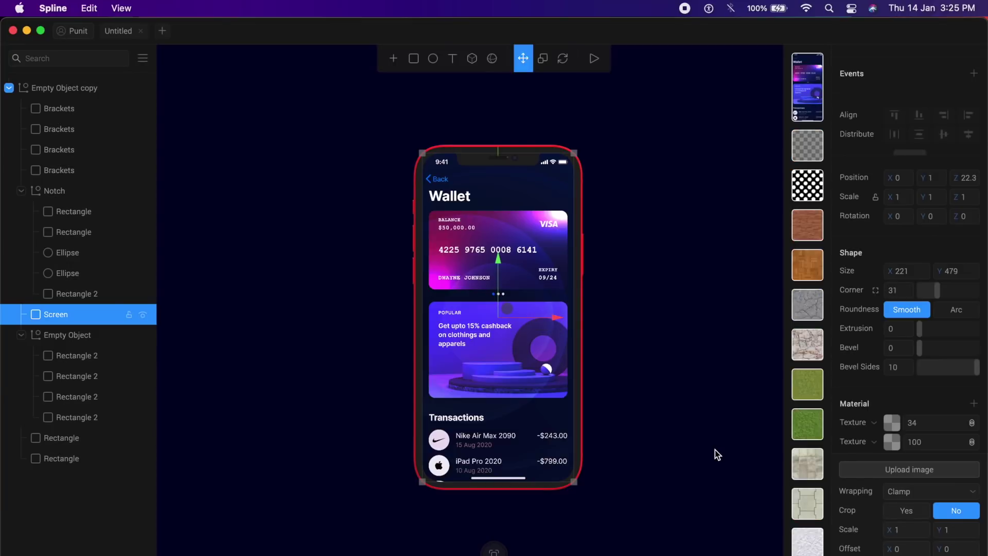
Select all four Brackets pieces of the phone's frame.
left_click(715, 445)
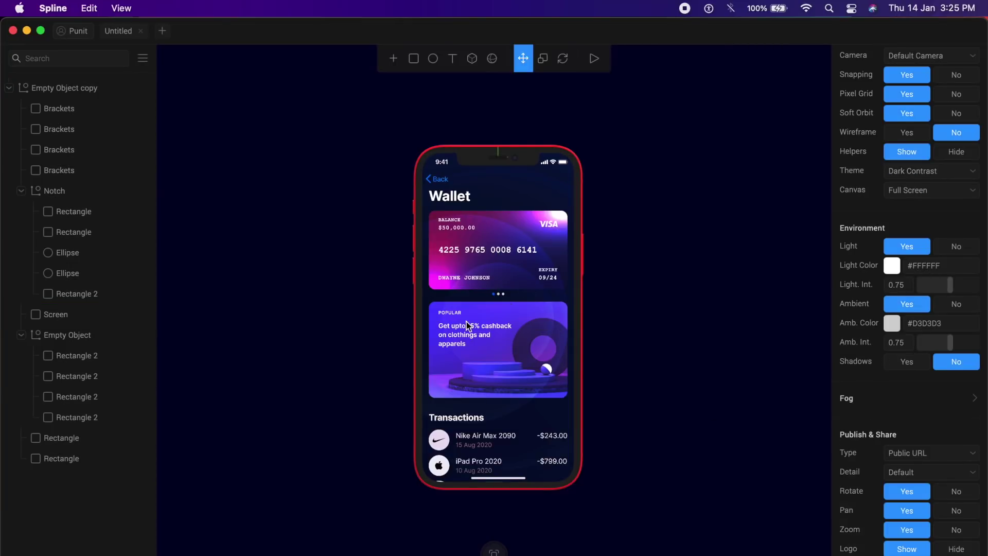
left_click(447, 321)
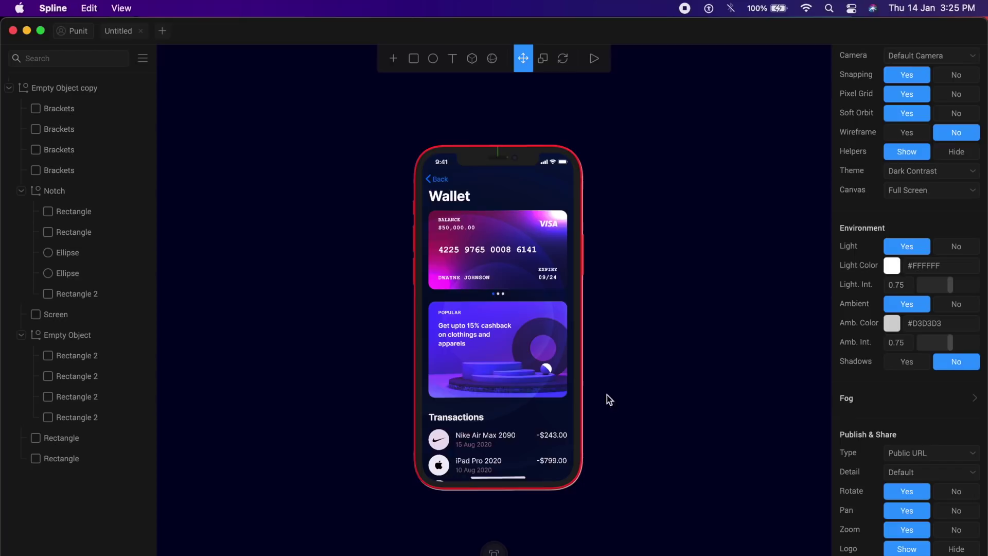
left_click(582, 377)
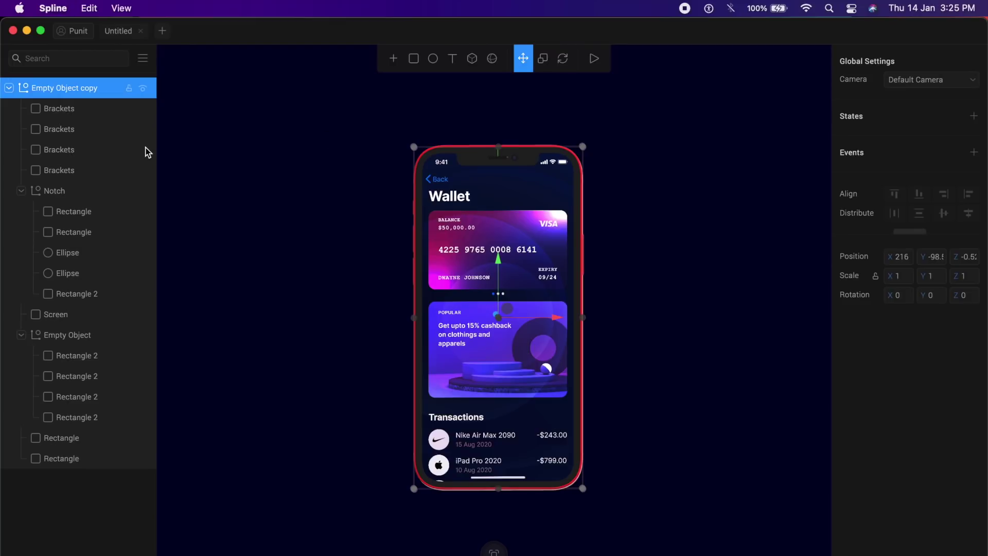
left_click(64, 108)
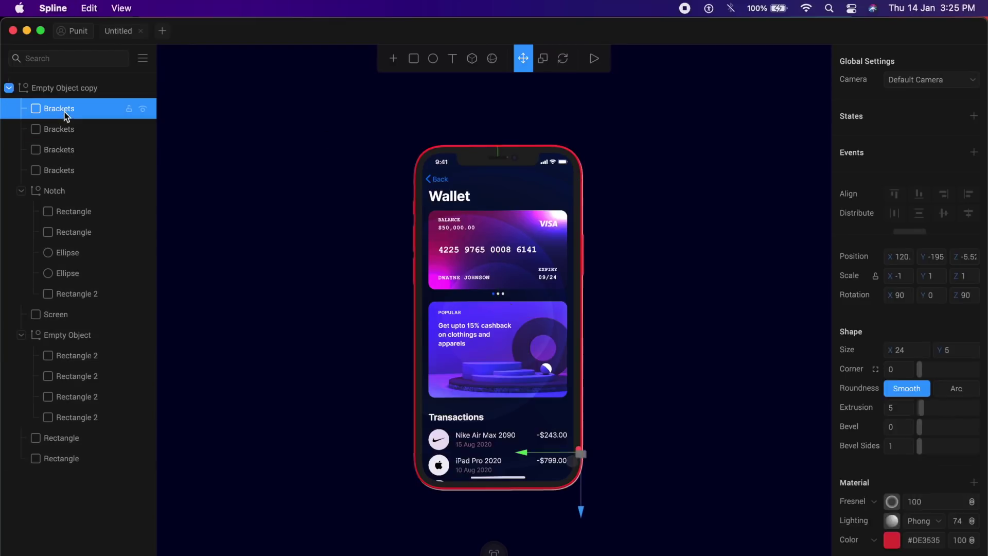
left_click(59, 170, "shift")
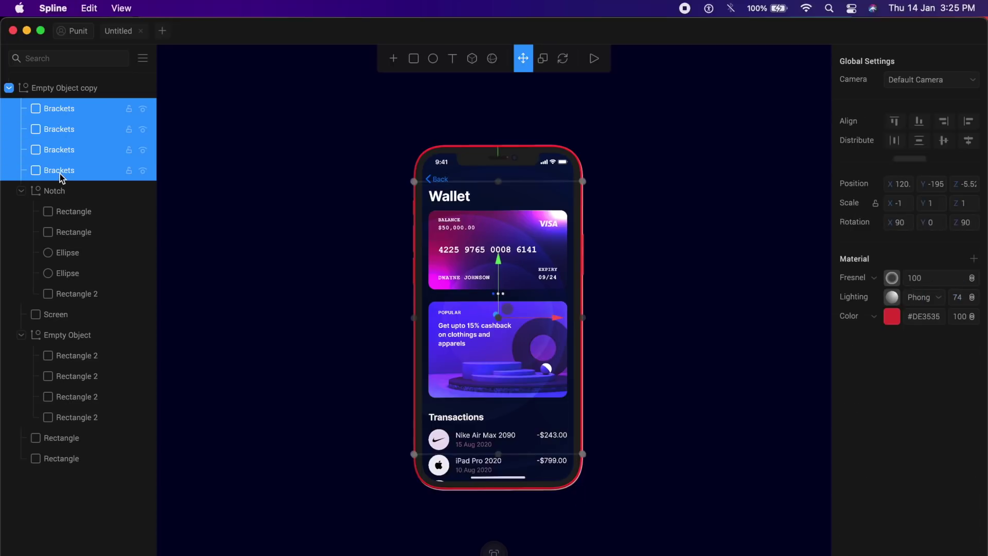
Recolour the Brackets frame pieces from red to dark navy #050A5D.
left_click(893, 317)
left_click(935, 489)
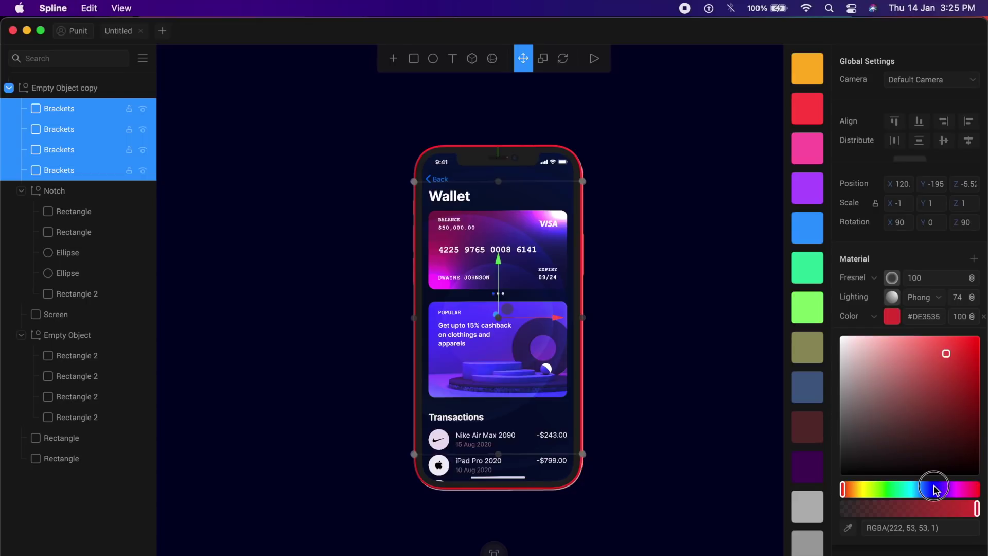
left_click_drag(953, 425, 969, 427)
left_click(931, 489)
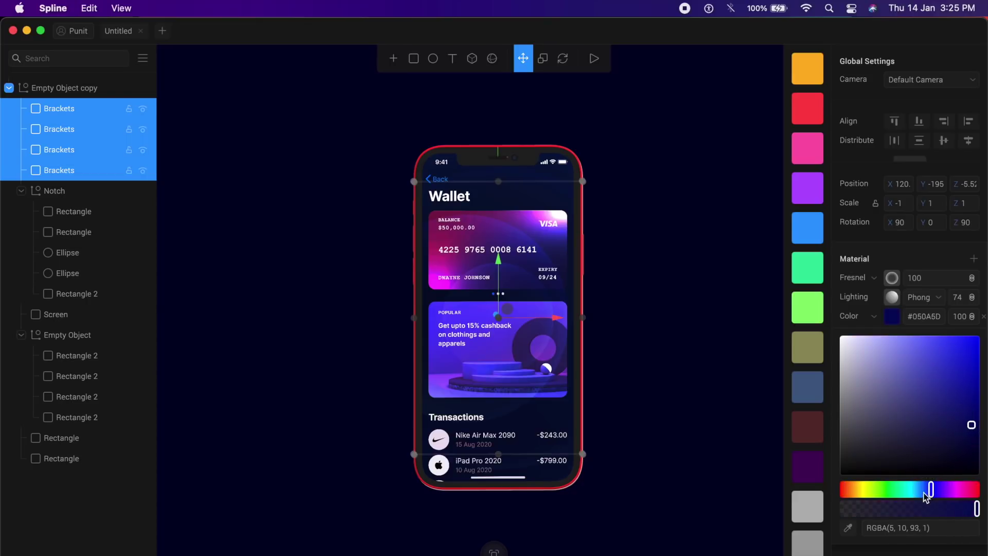
left_click(849, 528)
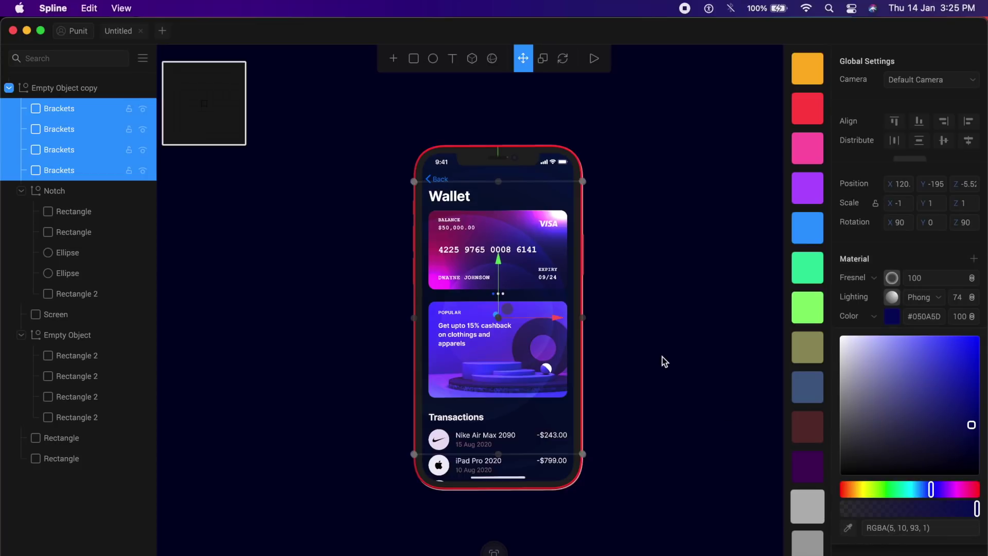
left_click(604, 214)
left_click_drag(612, 210, 669, 252)
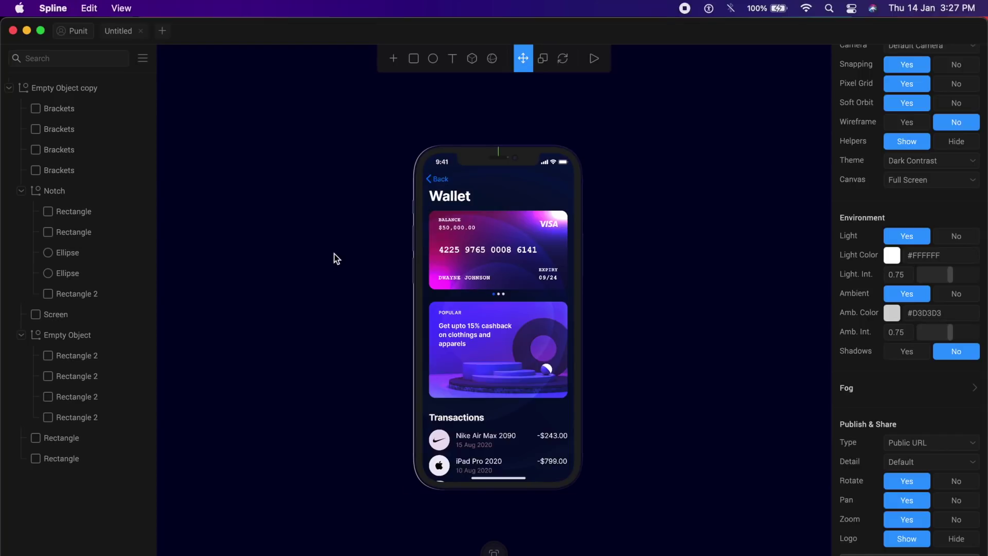
left_click(91, 91)
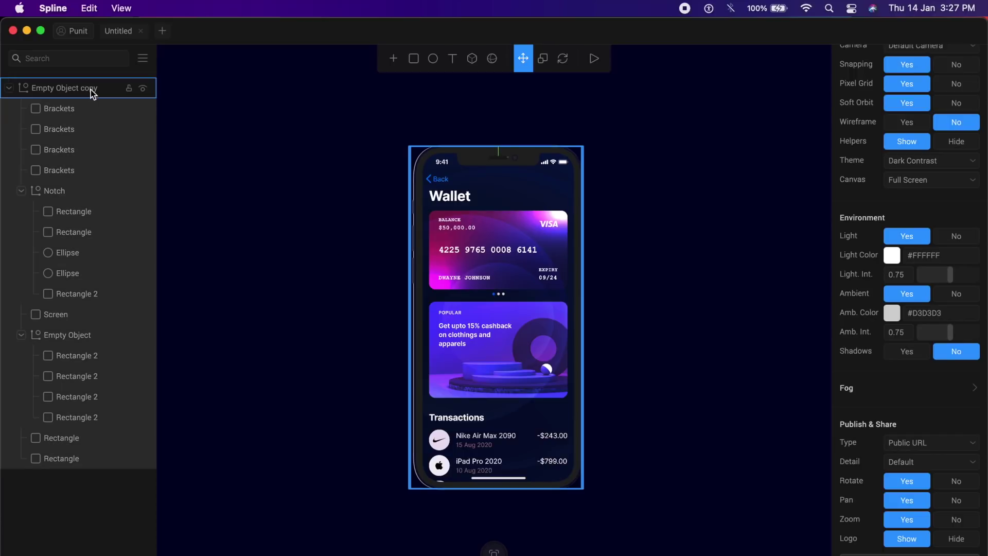
Add a Directional Light and move it to the phone's left.
left_click(360, 86)
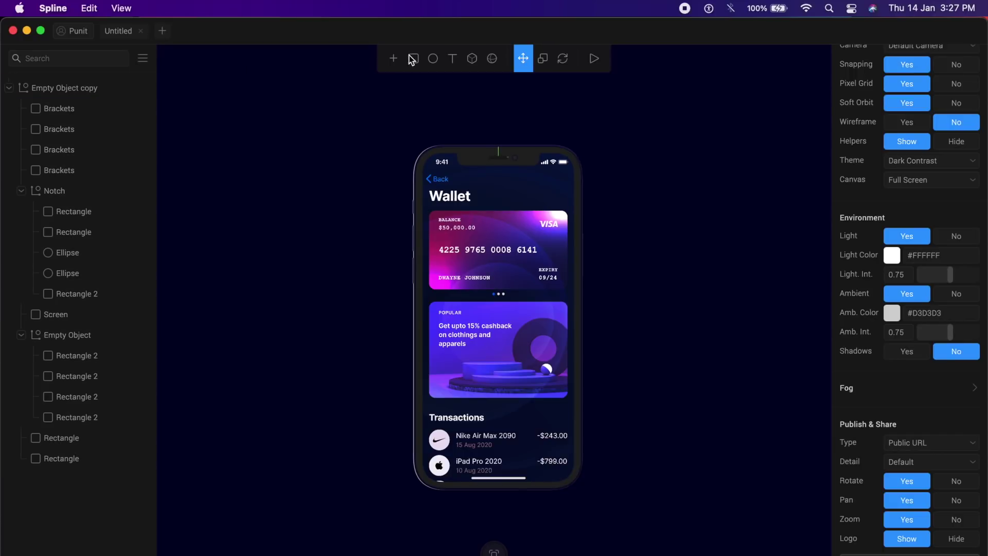
left_click(393, 60)
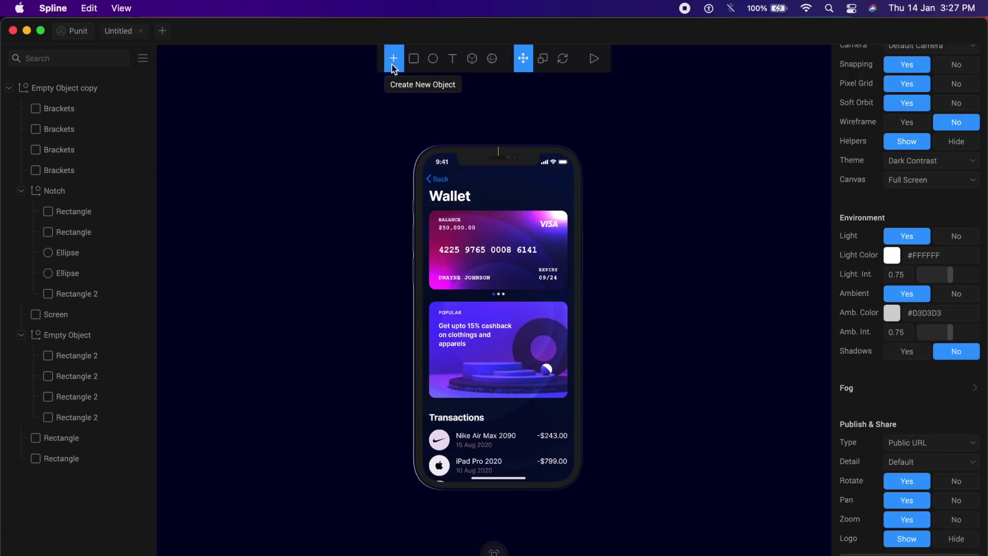
left_click(392, 64)
scroll(427, 208, "down", 5)
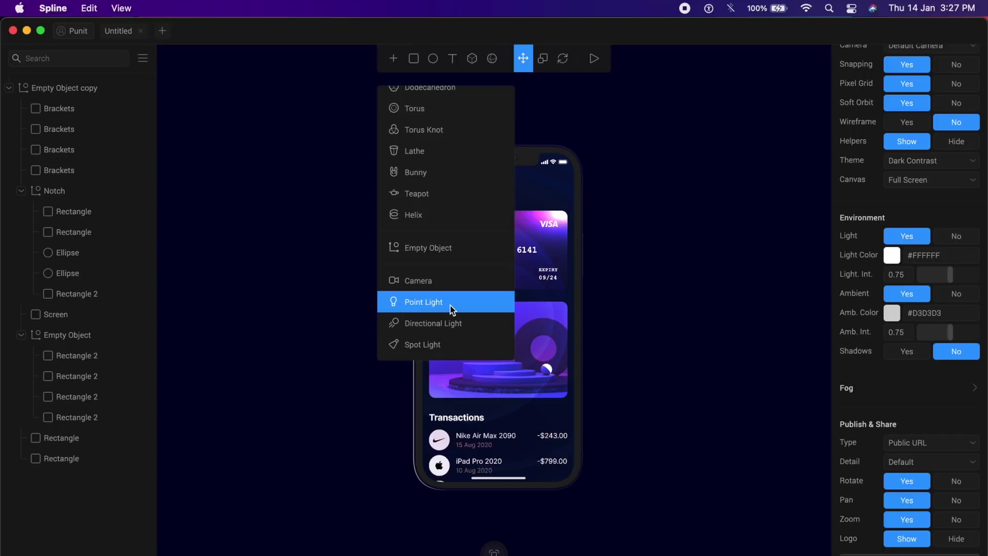
left_click(443, 322)
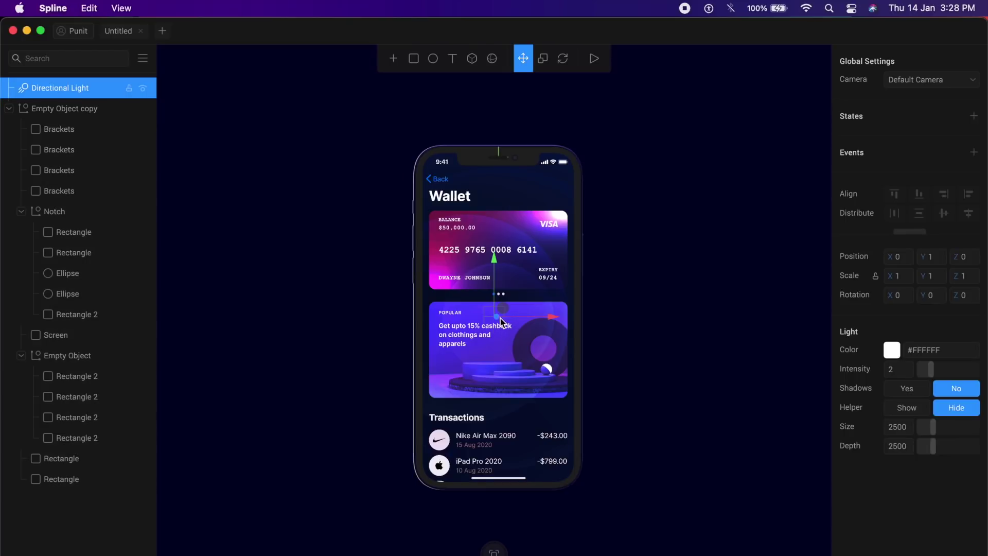
left_click_drag(499, 319, 308, 139)
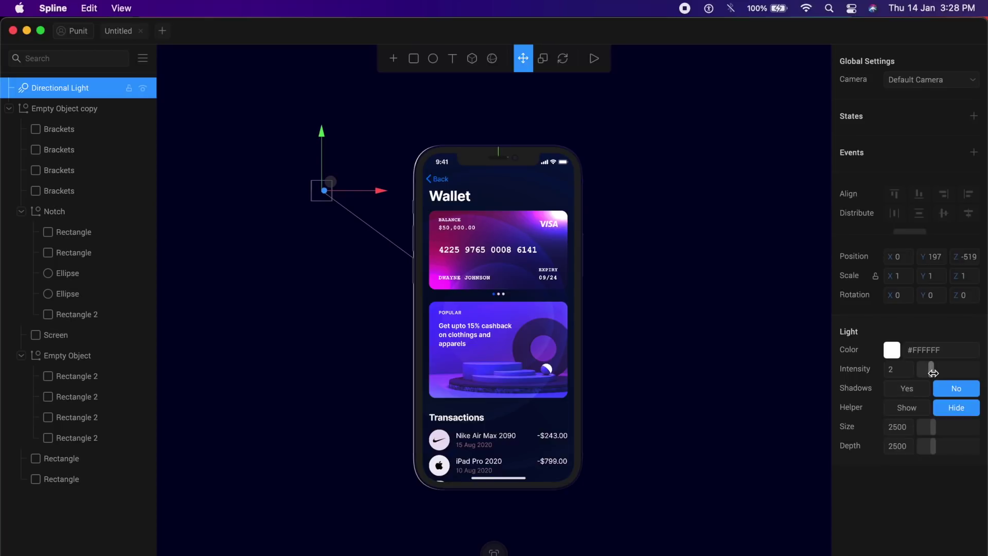
Give the light intensity 7.7, shadows on, depth 8700, size 10000 and scale 3.
left_click_drag(933, 373, 964, 370)
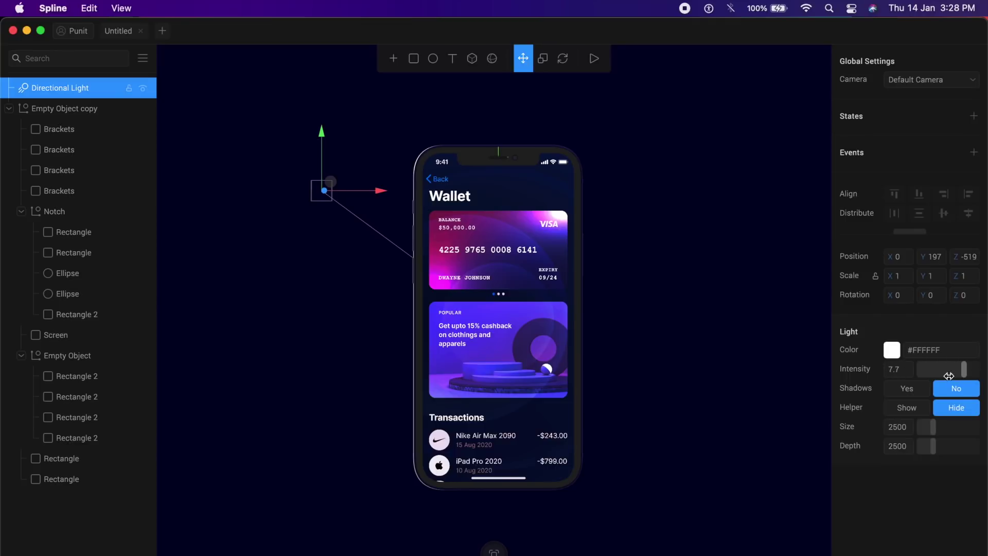
left_click(910, 393)
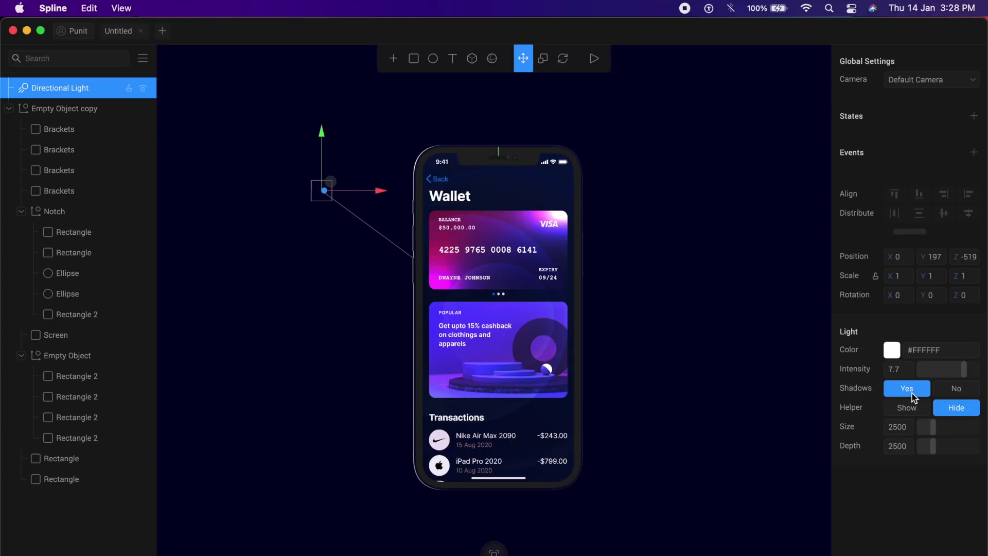
left_click_drag(932, 446, 969, 449)
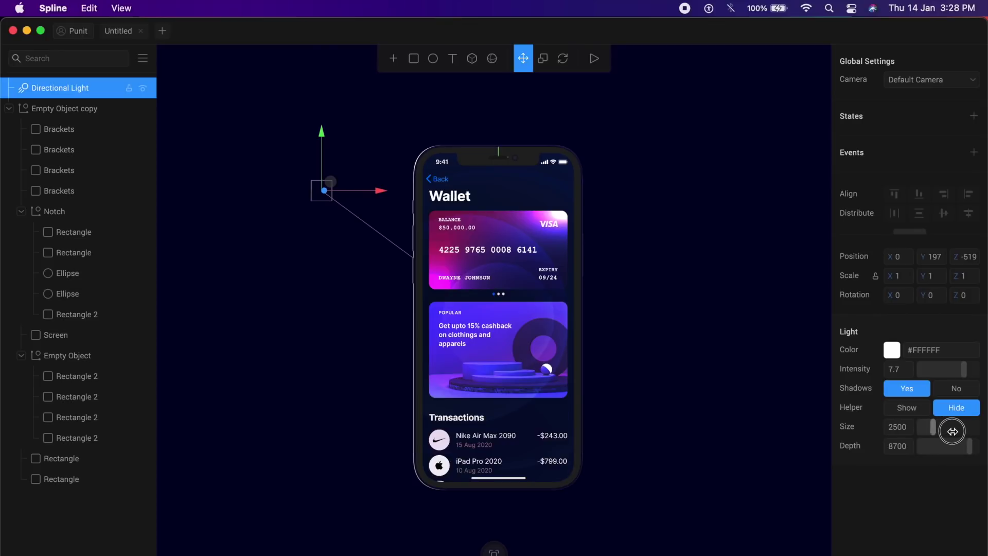
left_click_drag(953, 431, 980, 428)
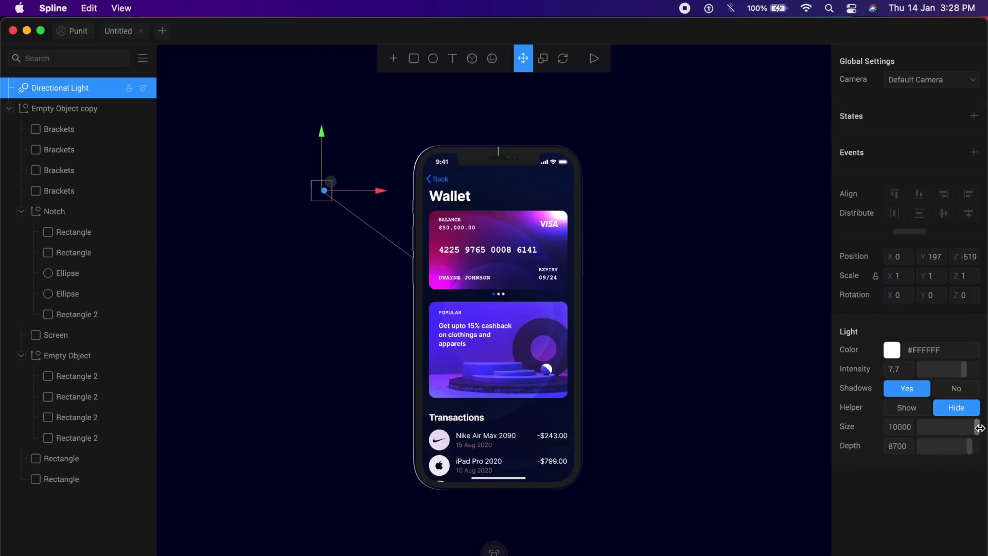
left_click(898, 276)
type("3")
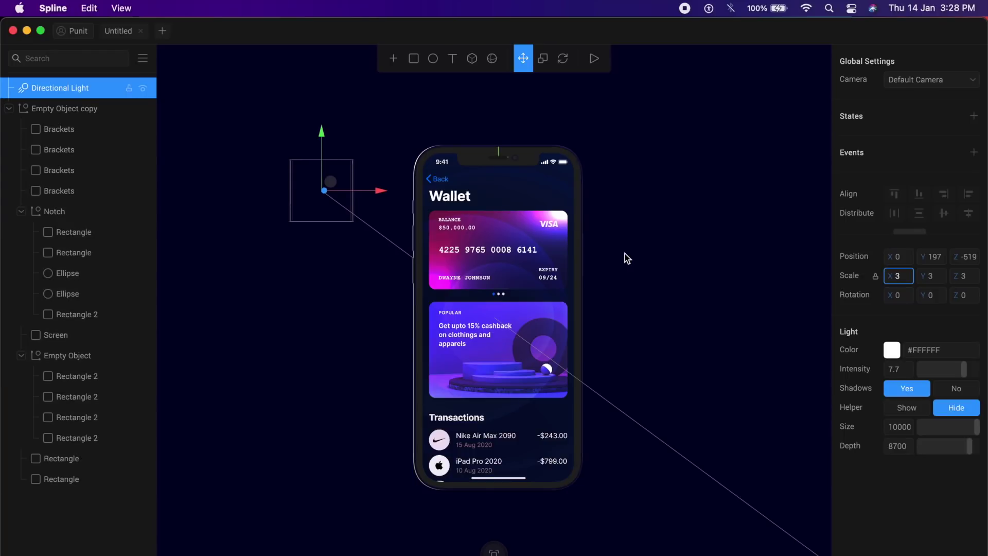
mouse_move(625, 254)
left_mouse_down()
mouse_move(764, 262)
mouse_move(615, 256)
mouse_move(628, 252)
left_mouse_up()
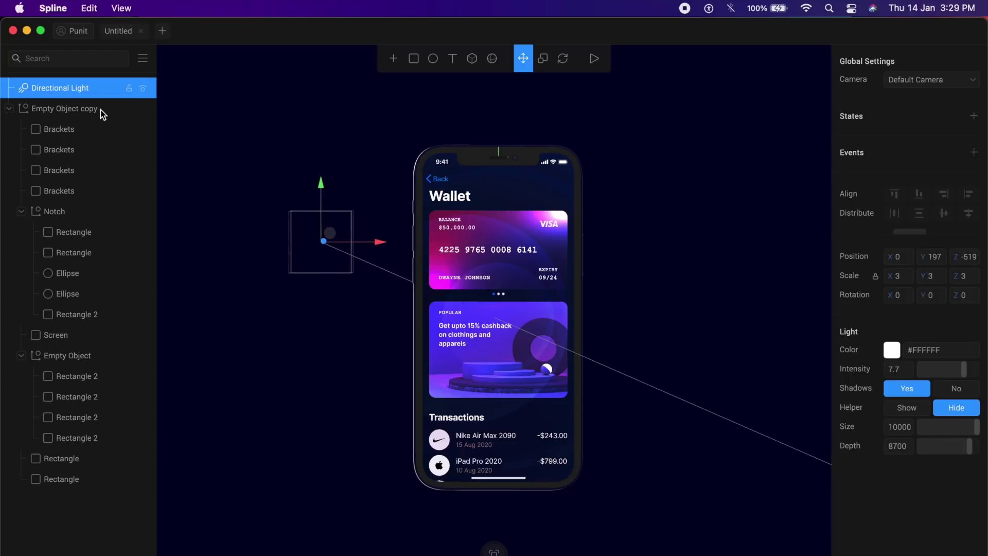
Reposition the directional light to X -557, Y 197, Z -78.4 beside the phone.
left_click_drag(442, 350, 415, 368)
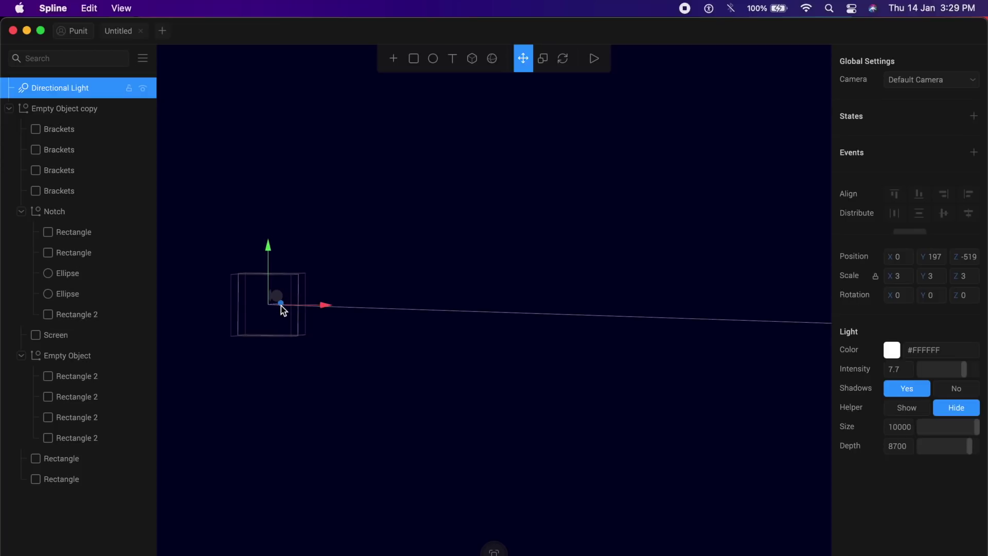
left_click_drag(281, 303, 536, 381)
left_click_drag(266, 221, 599, 107)
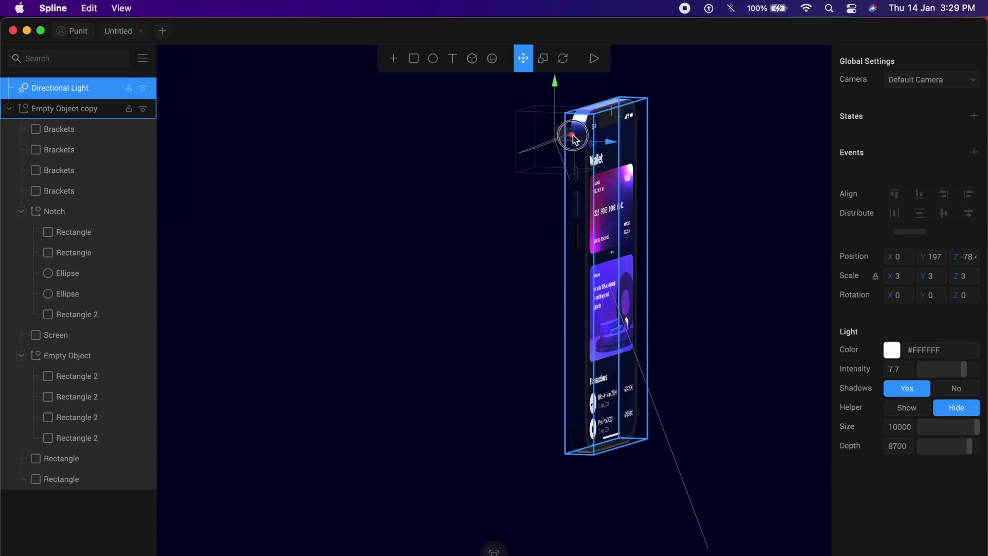
left_click_drag(573, 135, 461, 189)
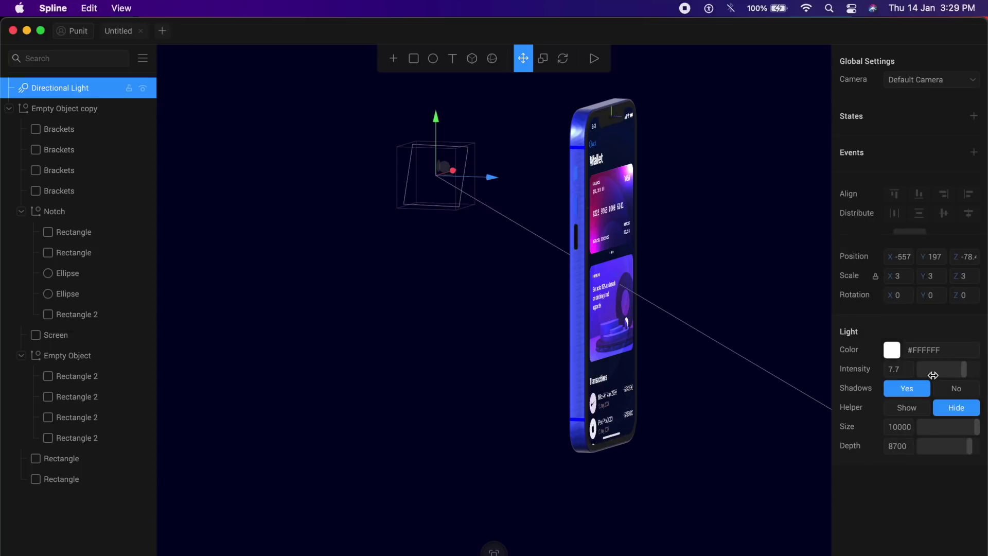
Lower the light's intensity and tint it cyan #36EDFF, then view the phone front-on.
left_click_drag(932, 374, 943, 371)
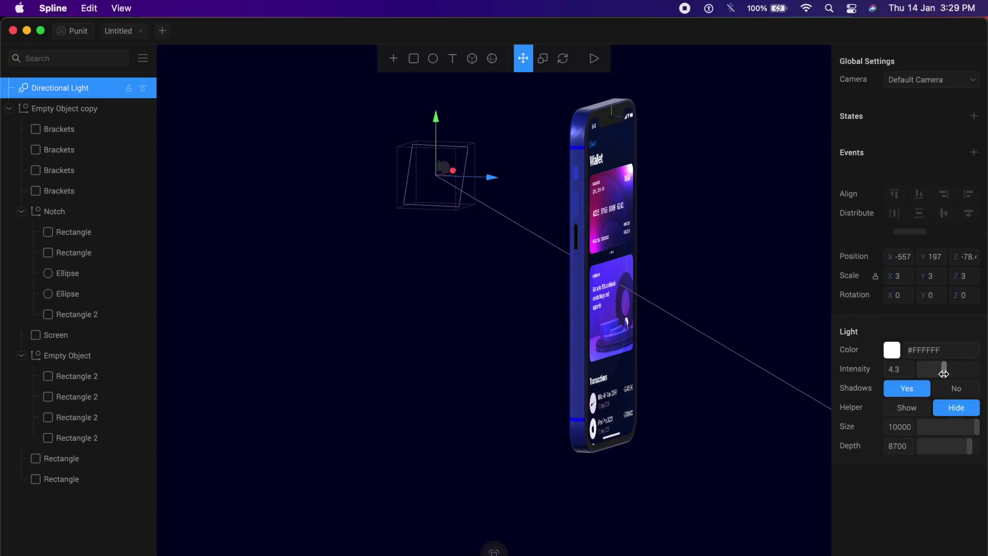
left_click(893, 352)
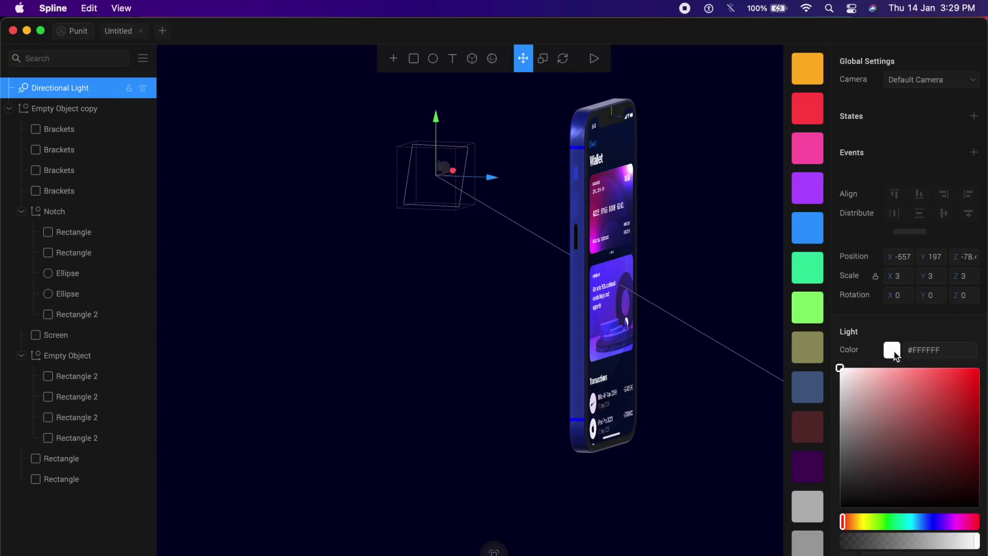
left_click(919, 523)
left_click_drag(964, 419, 950, 367)
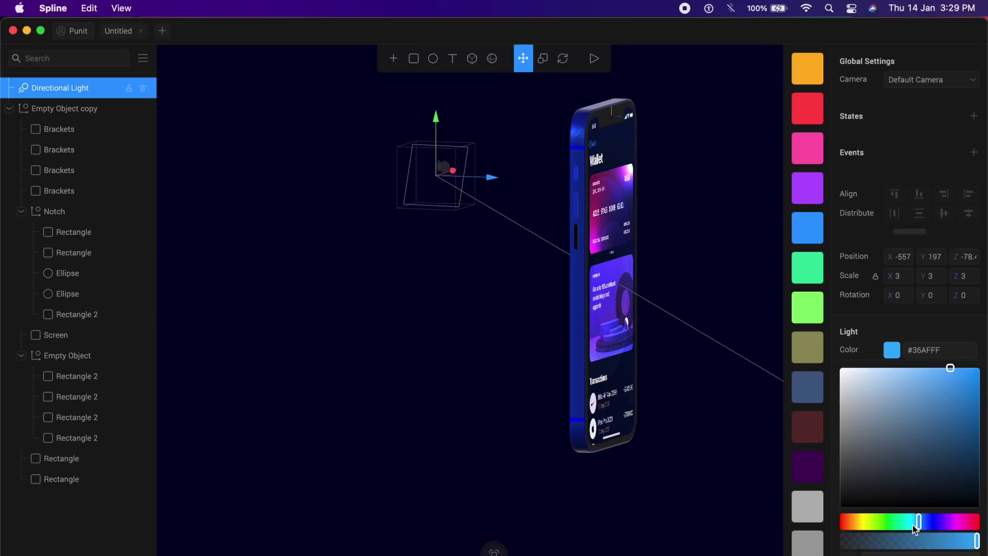
left_click_drag(915, 523, 911, 522)
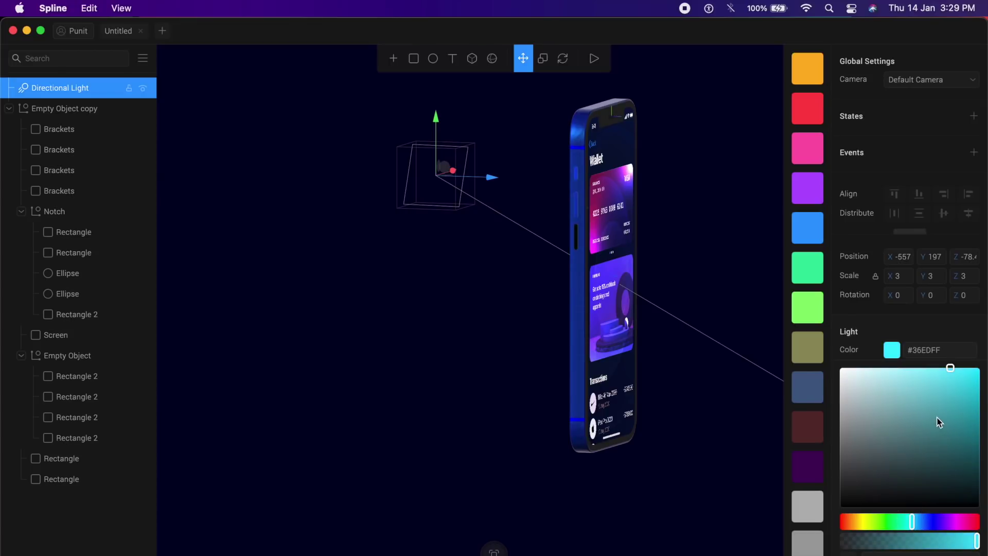
left_click_drag(937, 419, 929, 364)
left_click(694, 515)
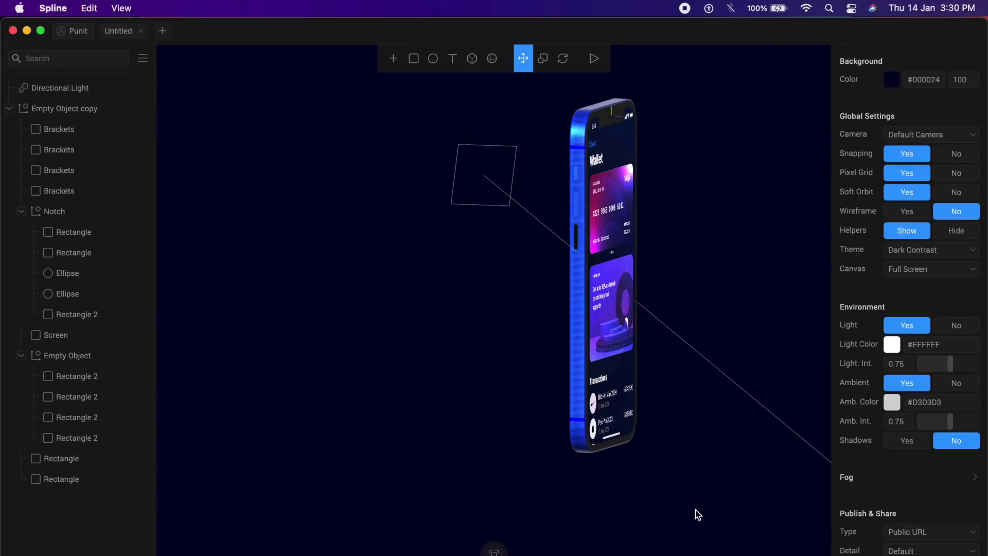
left_click_drag(696, 510, 659, 519)
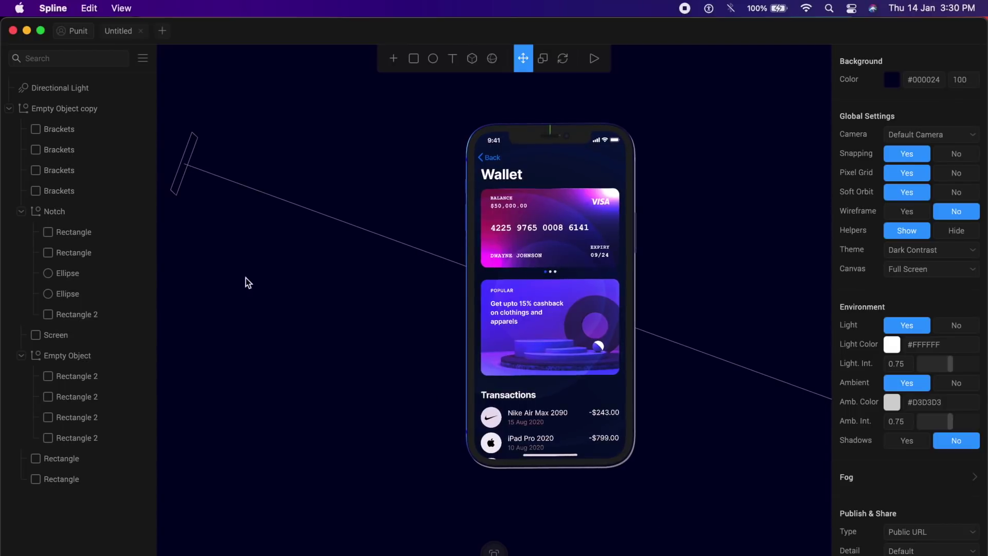
left_click(393, 59)
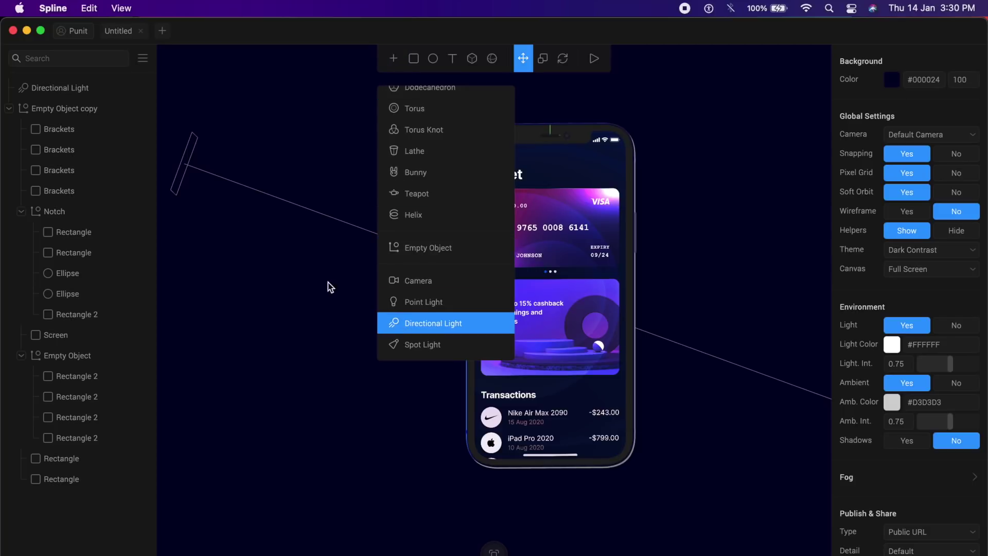
Search the model library for the Cloud by Poly by Google model to insert it.
left_click(193, 165)
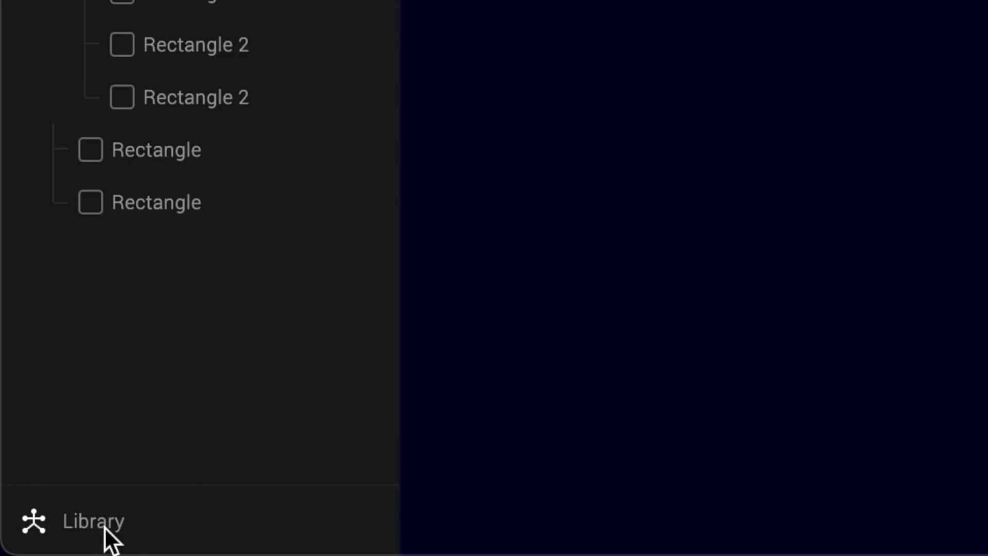
left_click(105, 528)
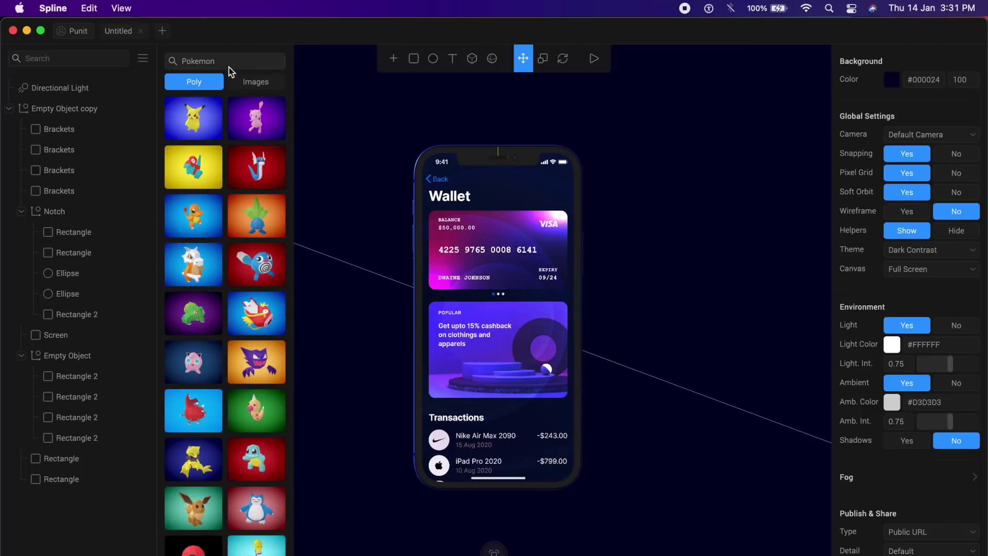
double_click(242, 62)
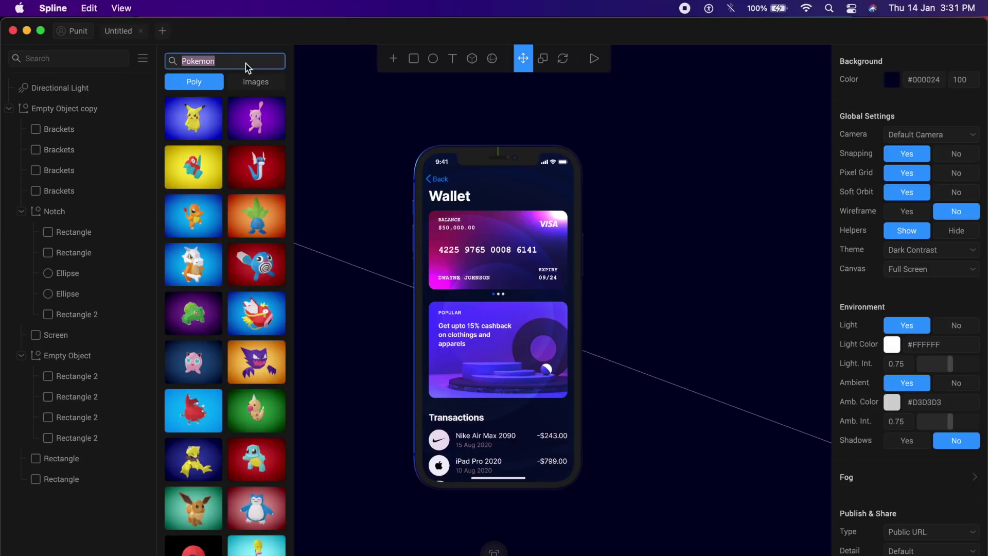
type("c")
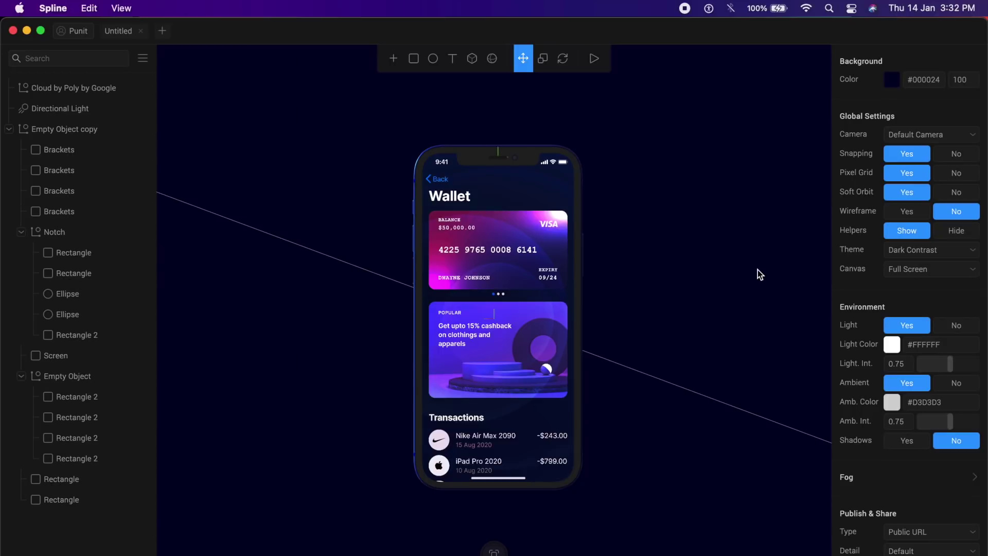
Add states to the phone group and rotate its Base State 90° on X.
left_click(546, 184)
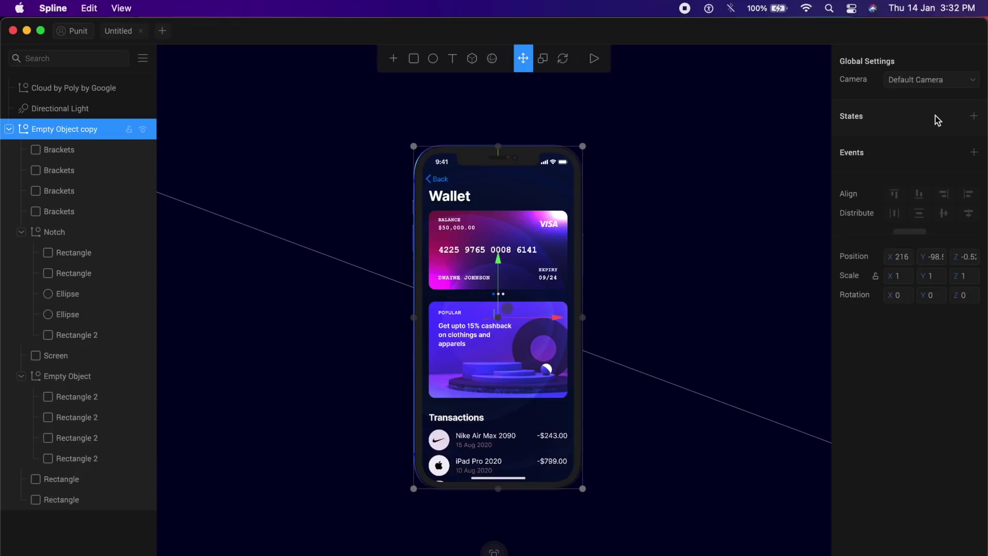
left_click(974, 117)
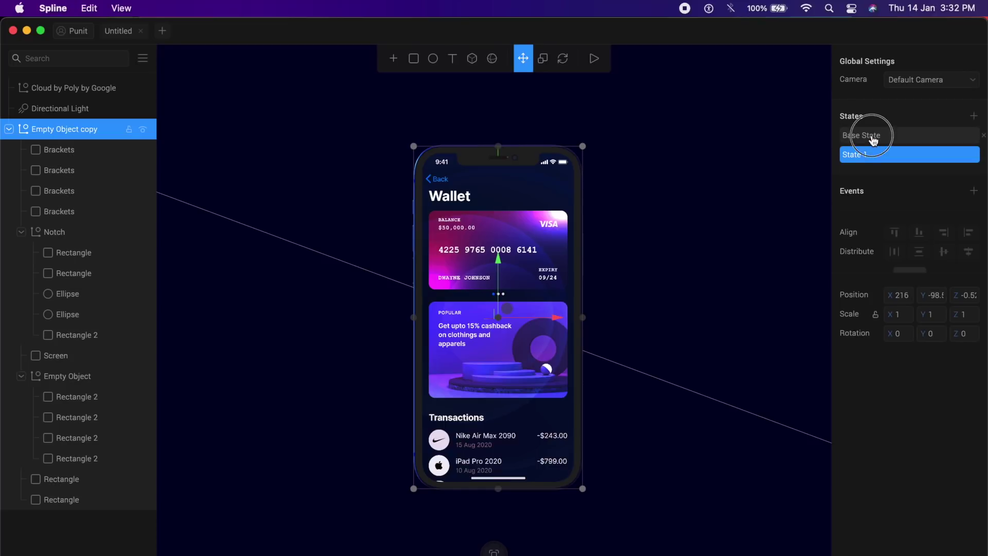
left_click(873, 136)
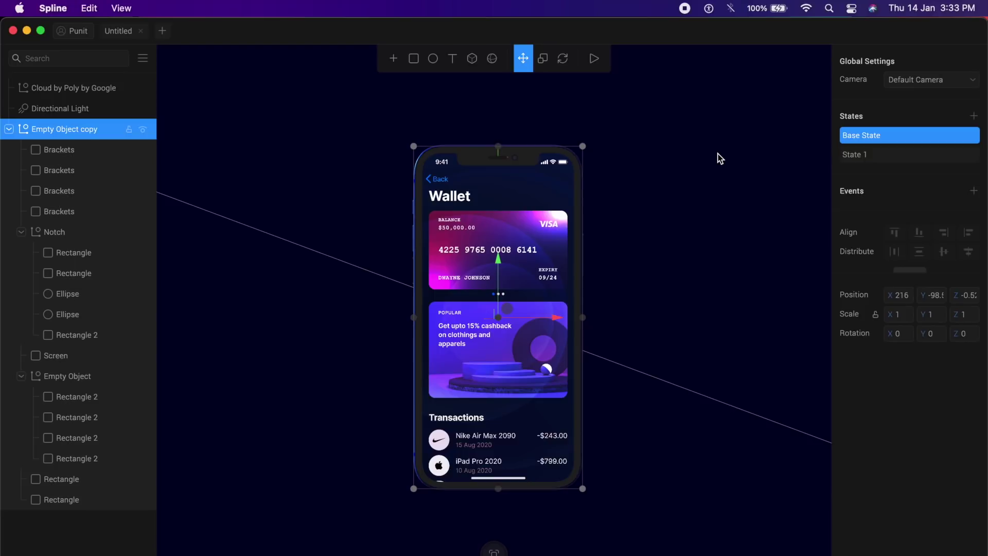
left_click(904, 340)
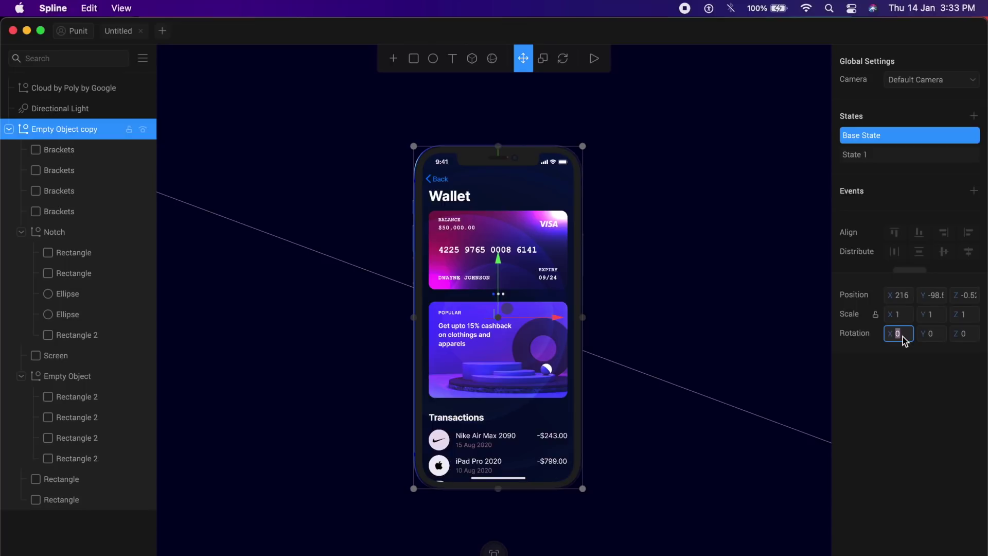
type("90")
key("Return")
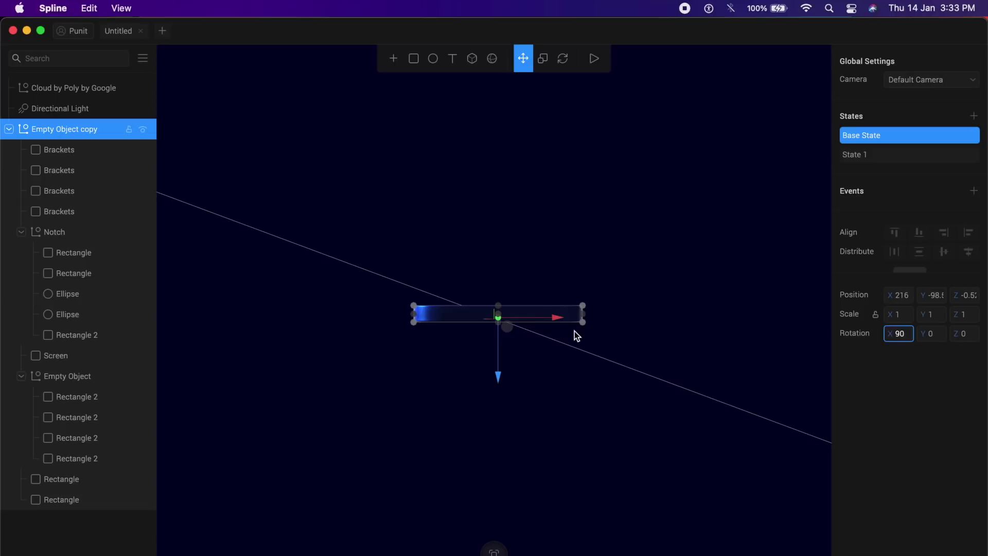
left_click(547, 429)
left_click(565, 313)
Scale the phone's Base State to 2, then switch to State 1.
left_click(907, 316)
type("2")
key("Return")
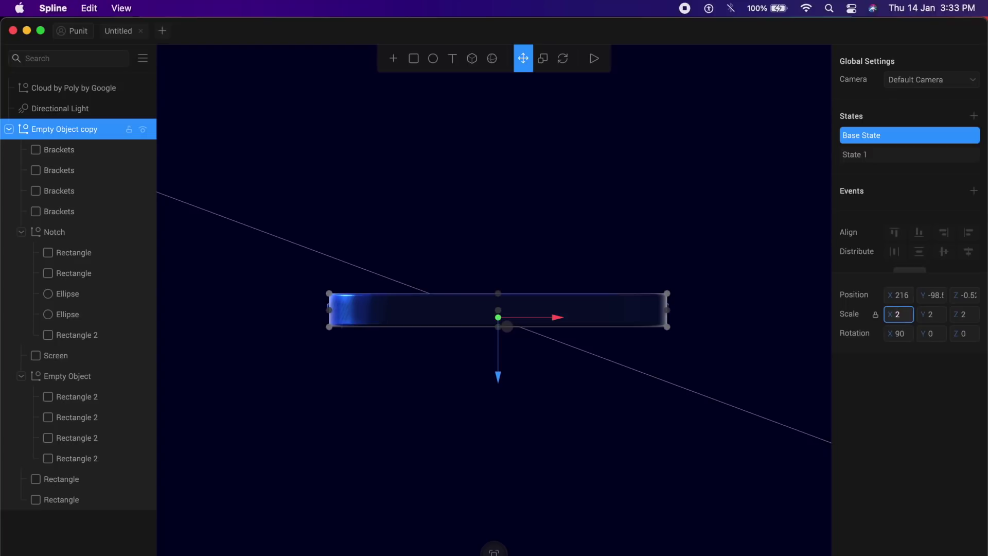
left_click(725, 234)
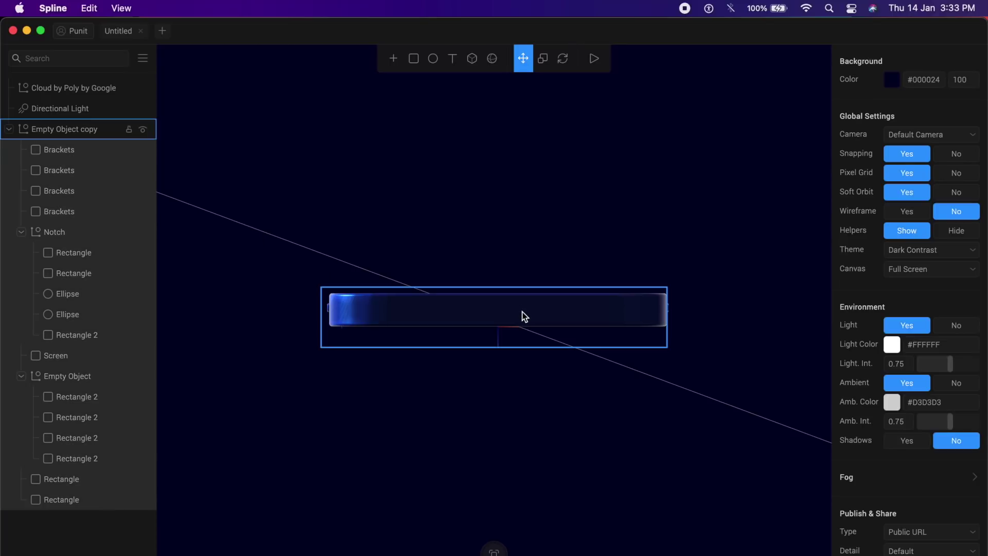
left_click(504, 317)
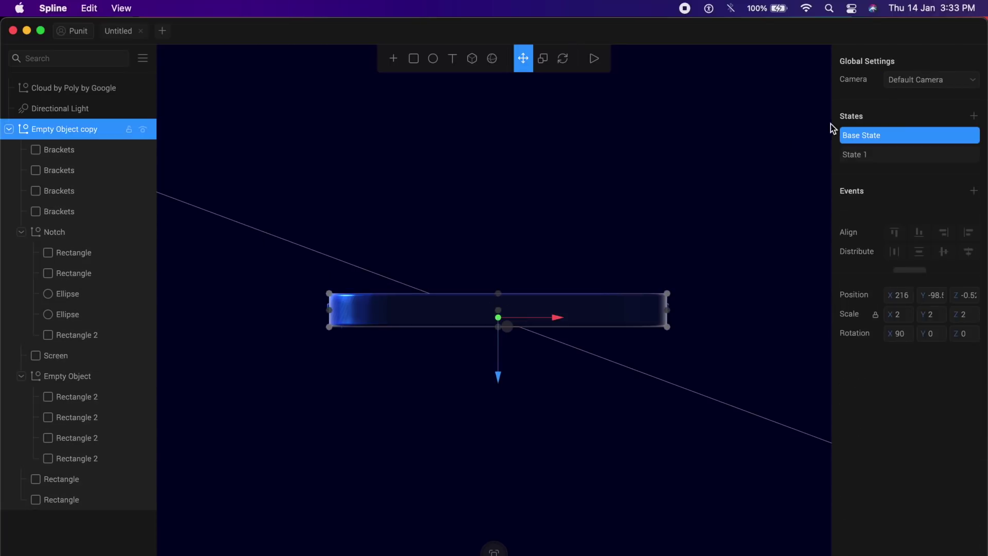
left_click(877, 156)
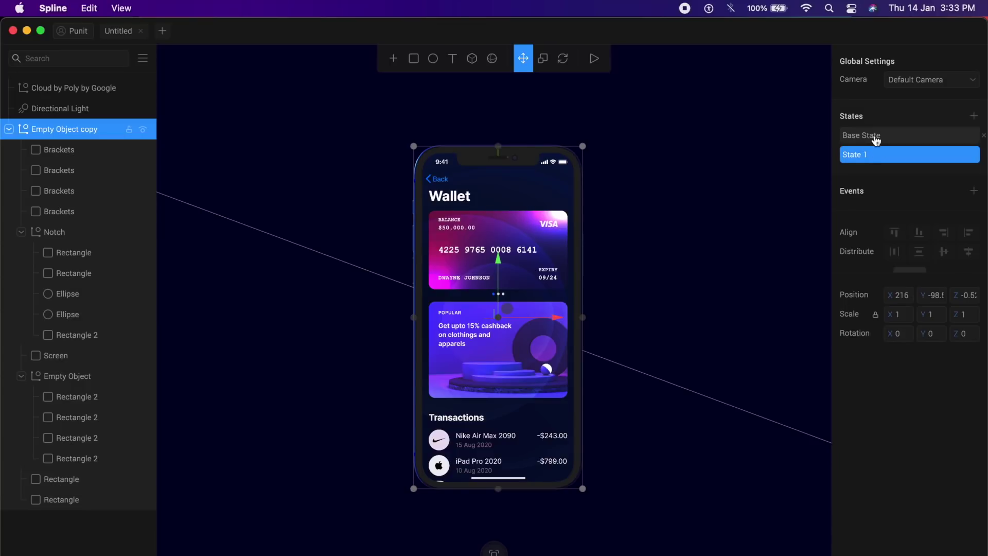
Tilt the phone's State 1 to rotation X -20, Y 25, Z 10.
left_click(904, 337)
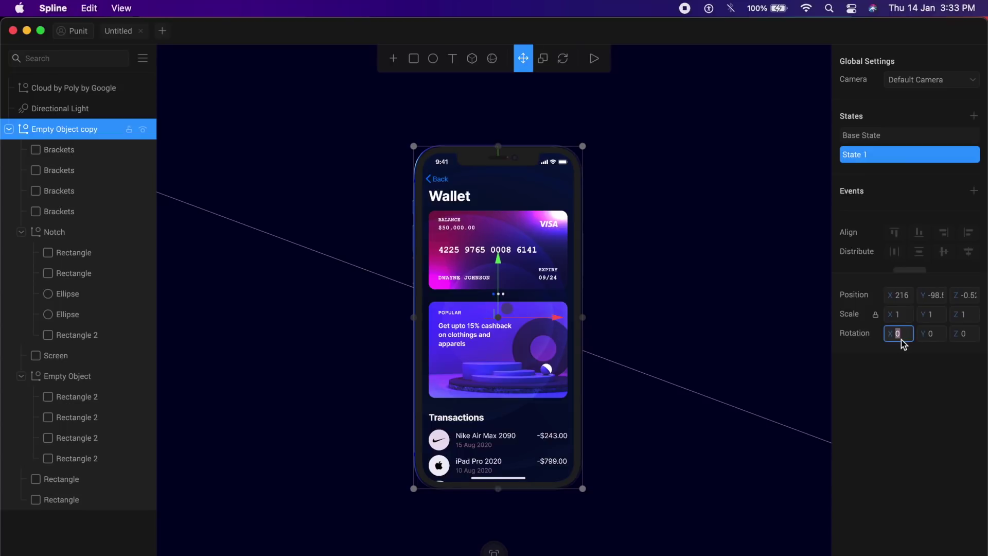
type("10")
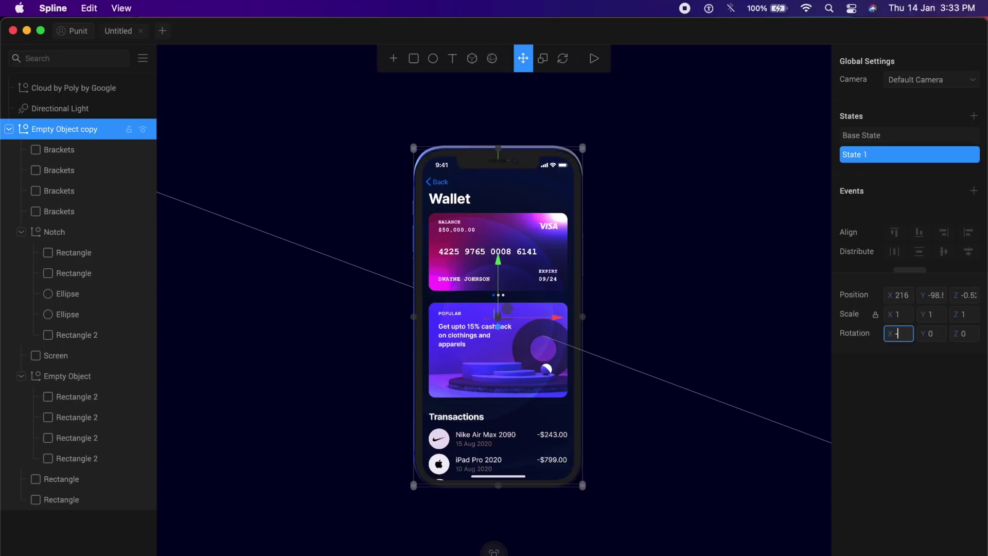
key("Tab")
type("-25")
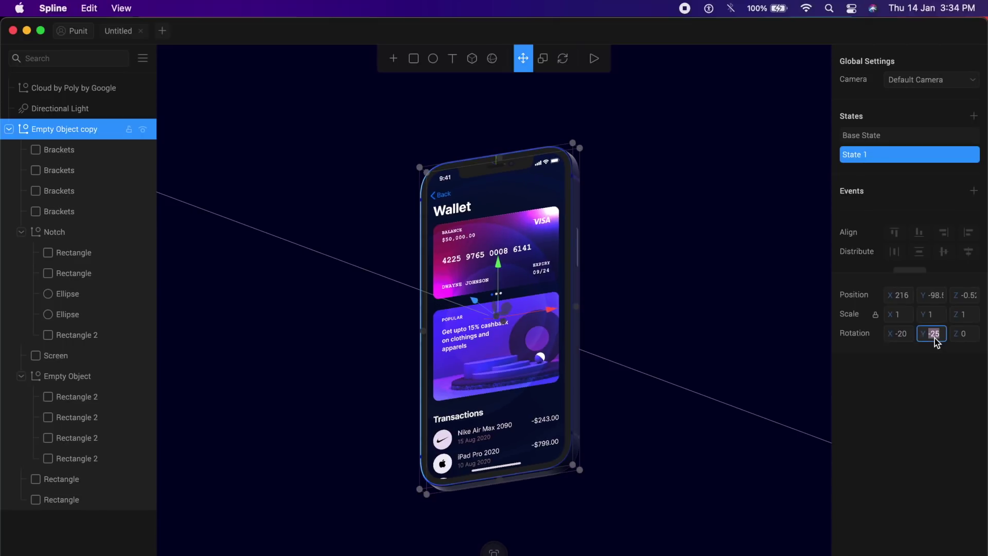
type("25")
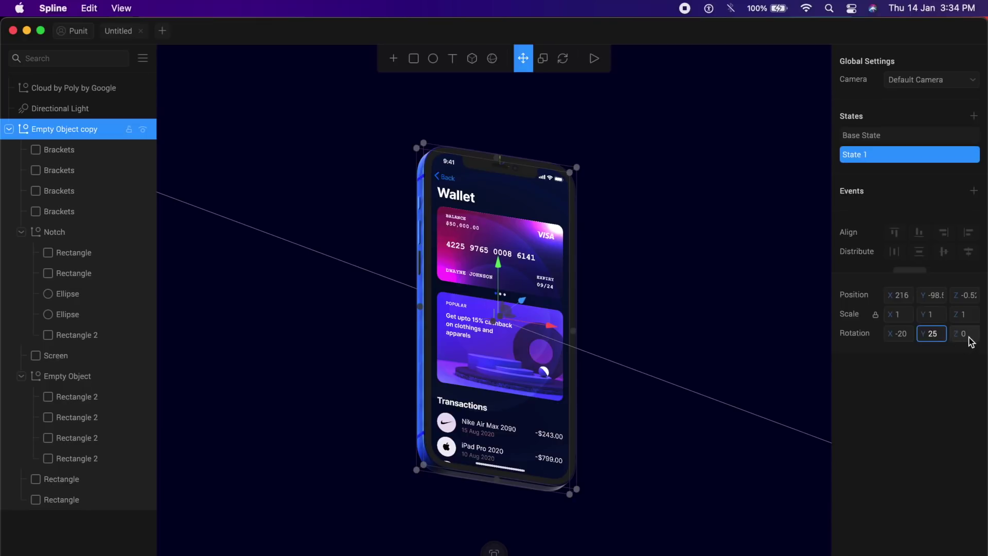
left_click(969, 340)
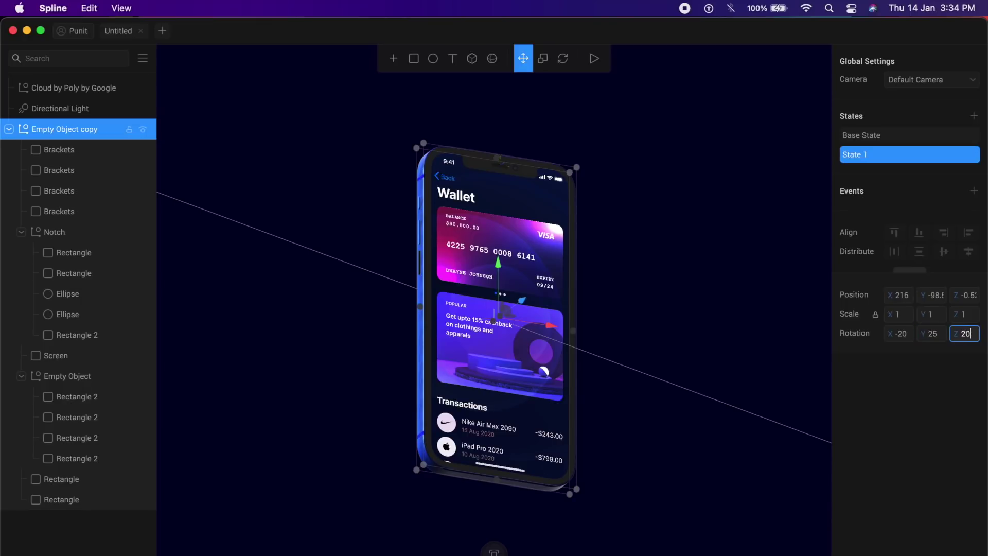
left_click(749, 263)
Compare the edge-on Base State with the angled State 1 pose.
left_click(492, 359)
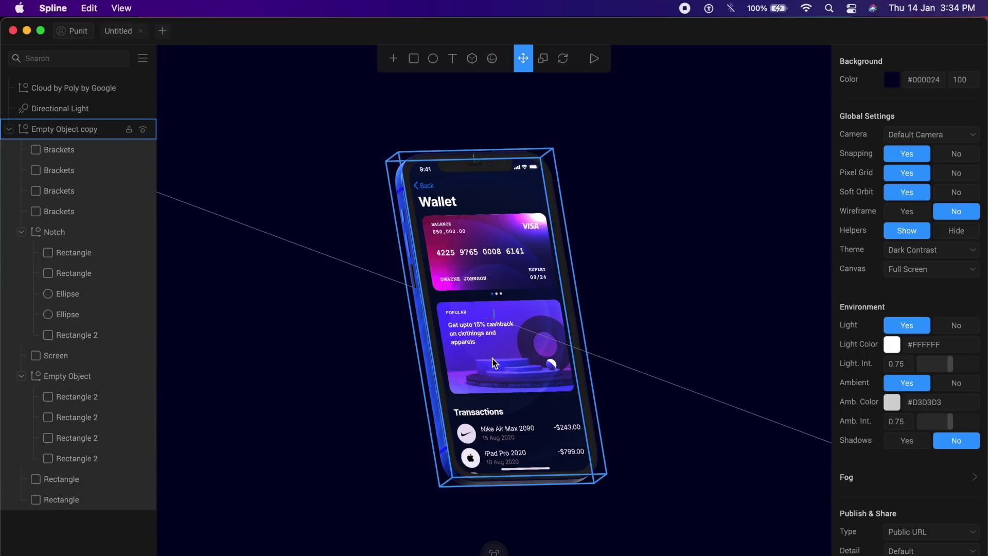
left_click(494, 363)
left_click(632, 264)
left_click(895, 135)
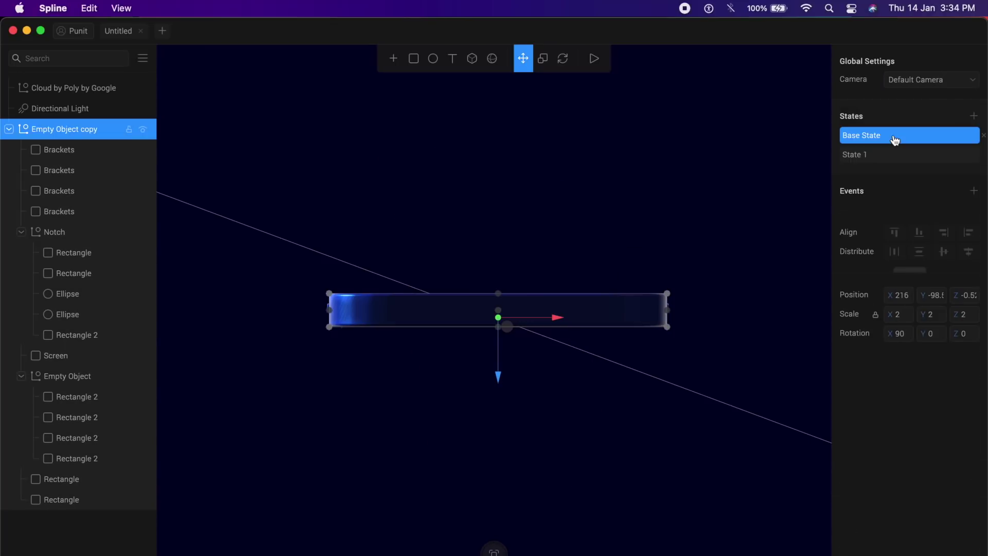
left_click(860, 157)
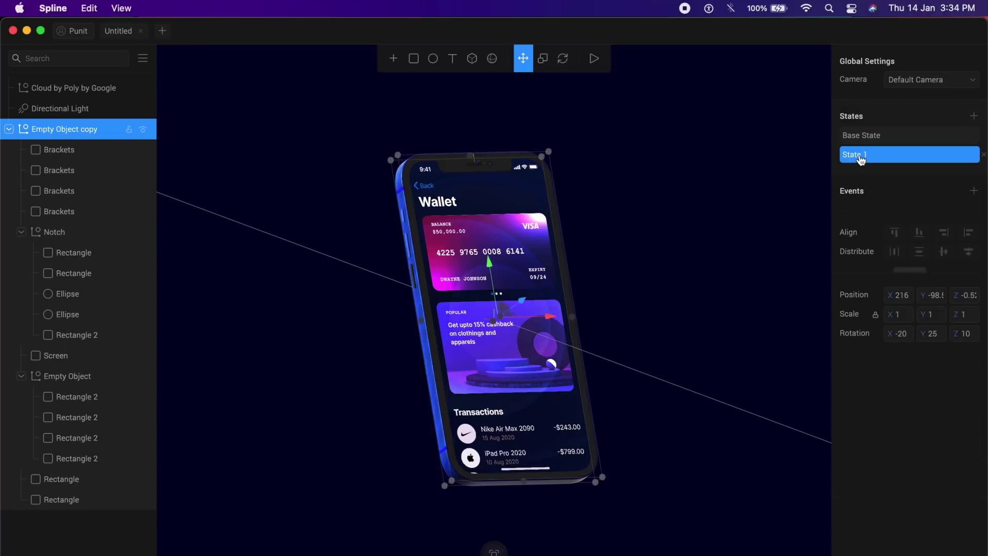
Add State 2 to the phone and reset its rotation to 0, 0, 0.
left_click(973, 118)
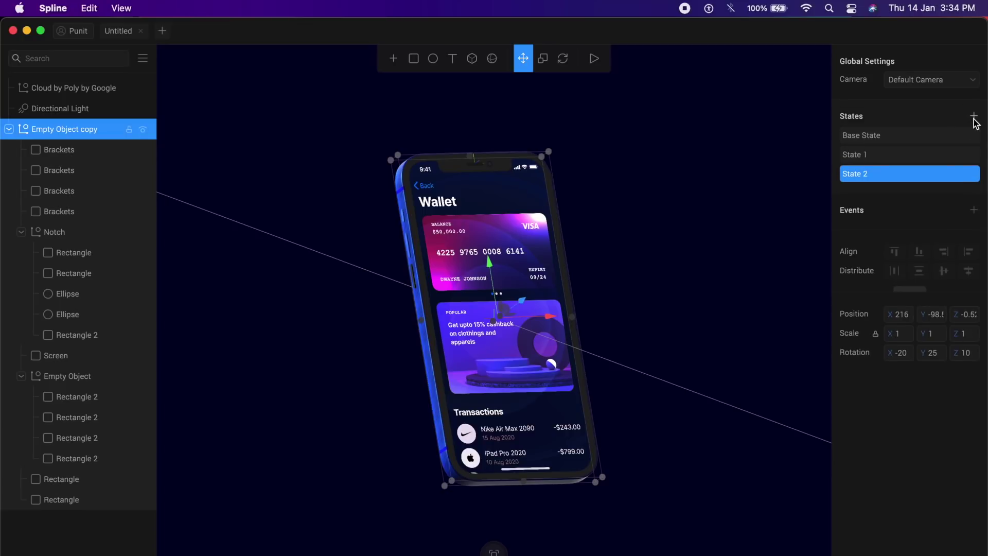
left_click(884, 158)
left_click(870, 174)
double_click(903, 358)
type("0")
key("Tab")
type("0")
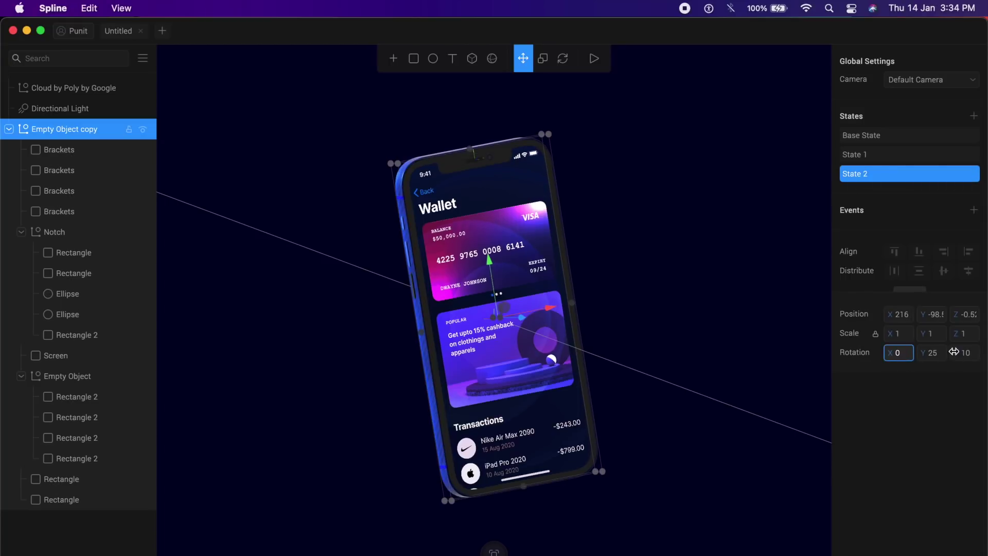
key("Tab")
type("0")
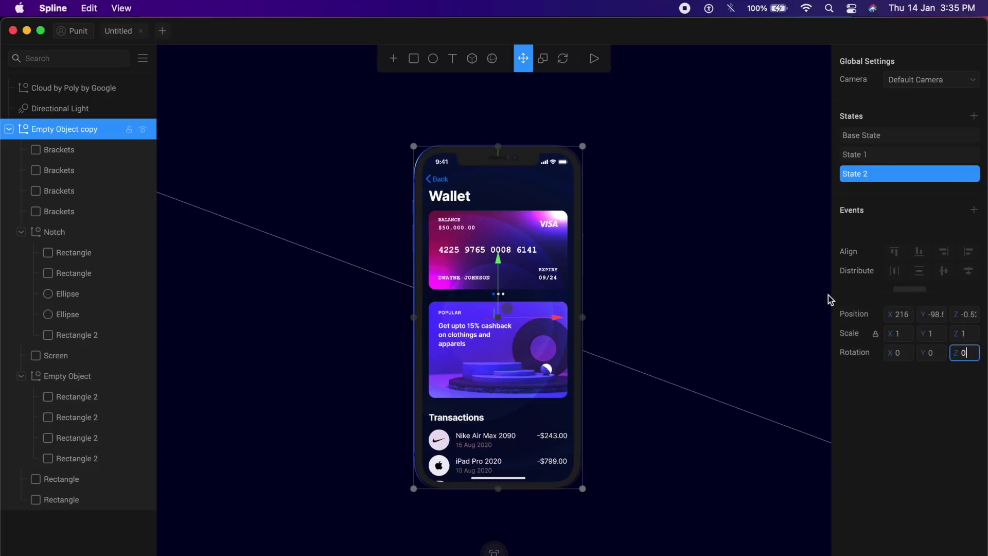
Set the phone's State 2 scale to 2.
left_click(900, 333)
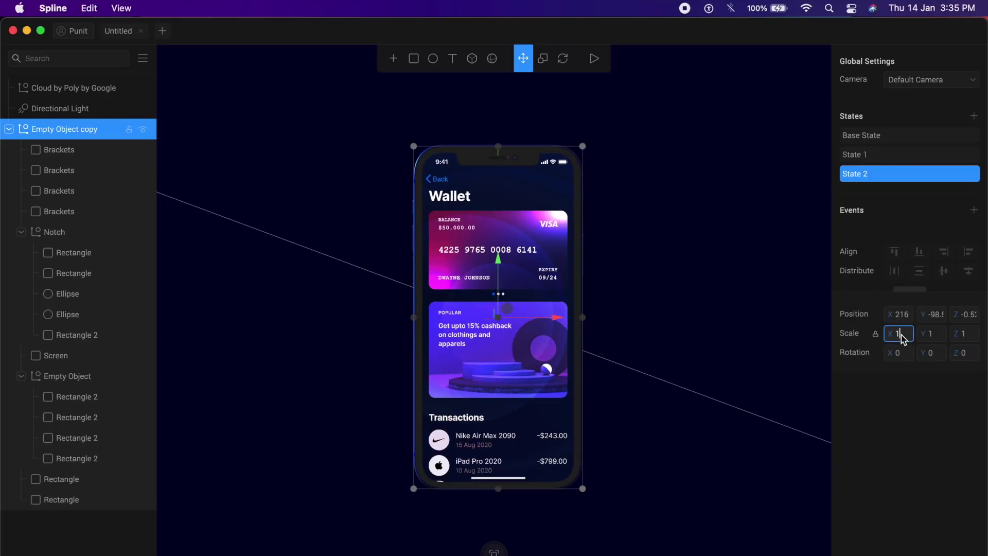
type("3")
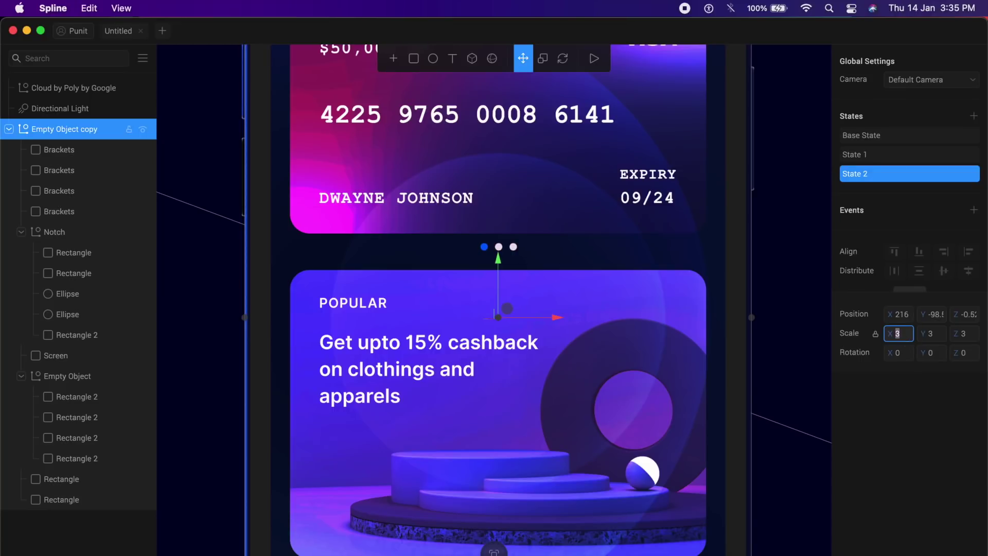
type("2.8")
key("Return")
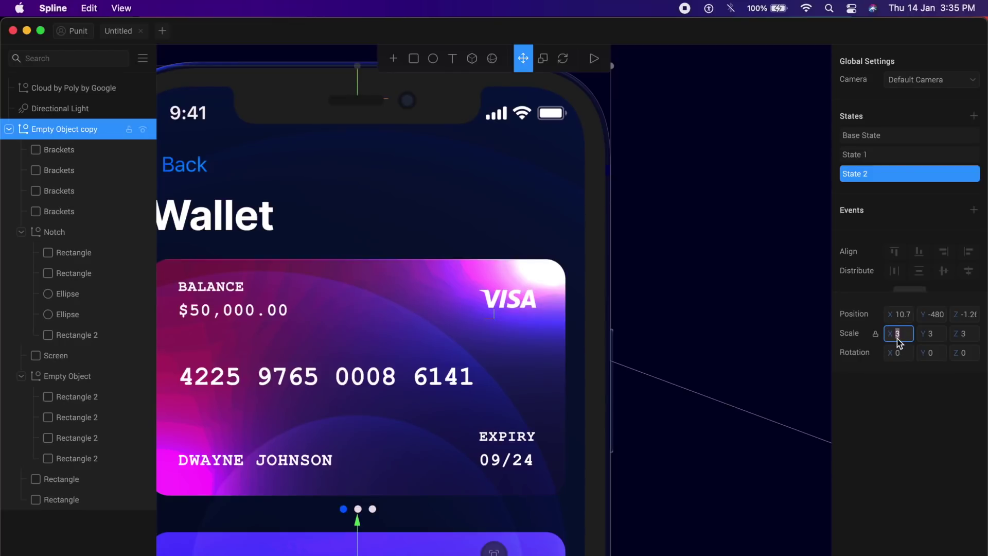
type("2")
key("Return")
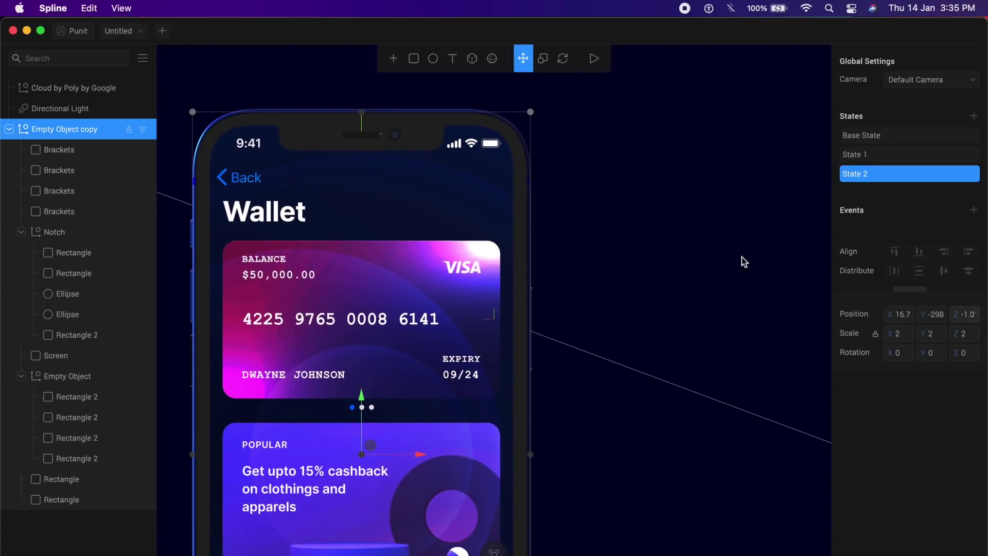
left_click(646, 198)
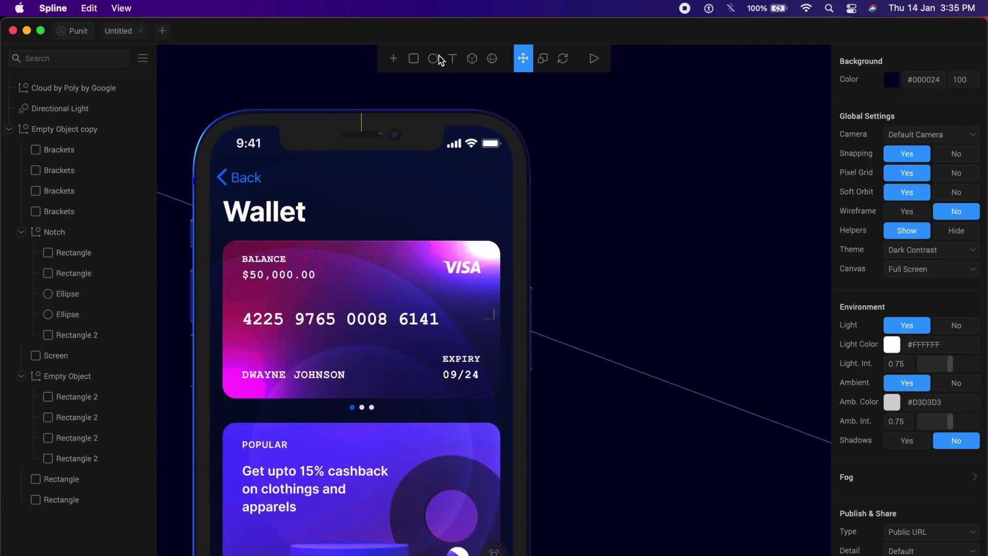
Add a text box right of the phone reading 'All Your Cards in One Place'.
left_click(452, 60)
left_click(594, 186)
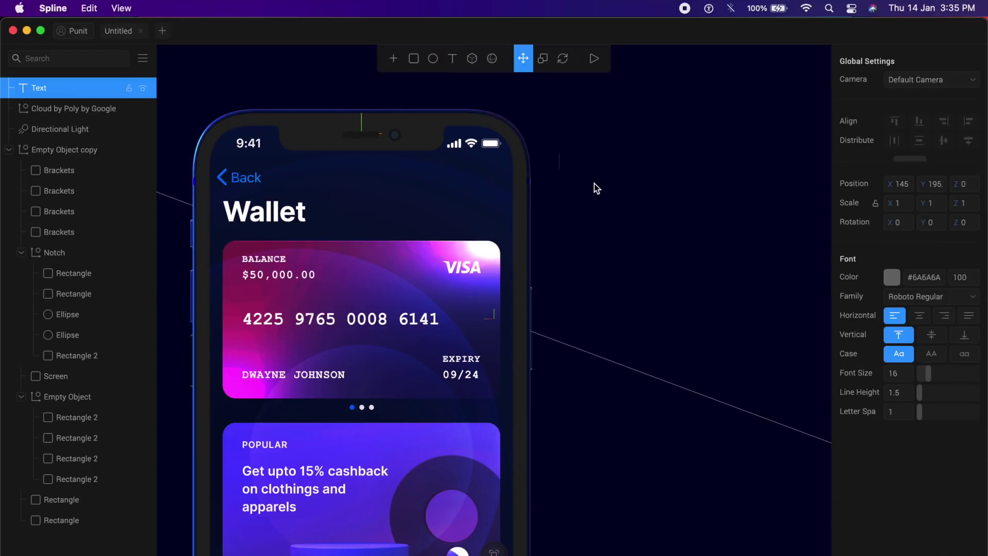
type("All Your Cards in One Place")
key("Escape")
Set the headline's font colour to white #FFFFFF.
left_click(701, 162)
left_click(600, 168)
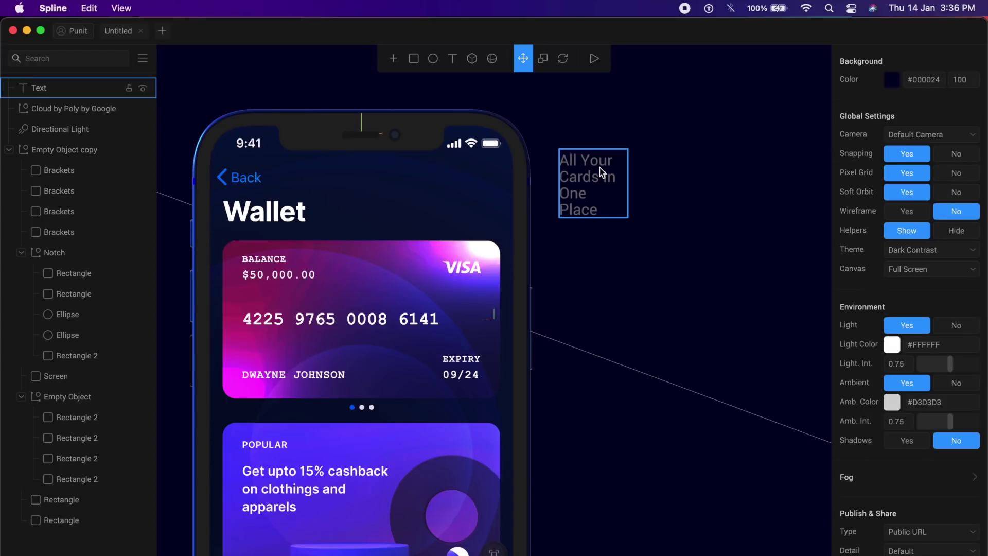
left_click(892, 277)
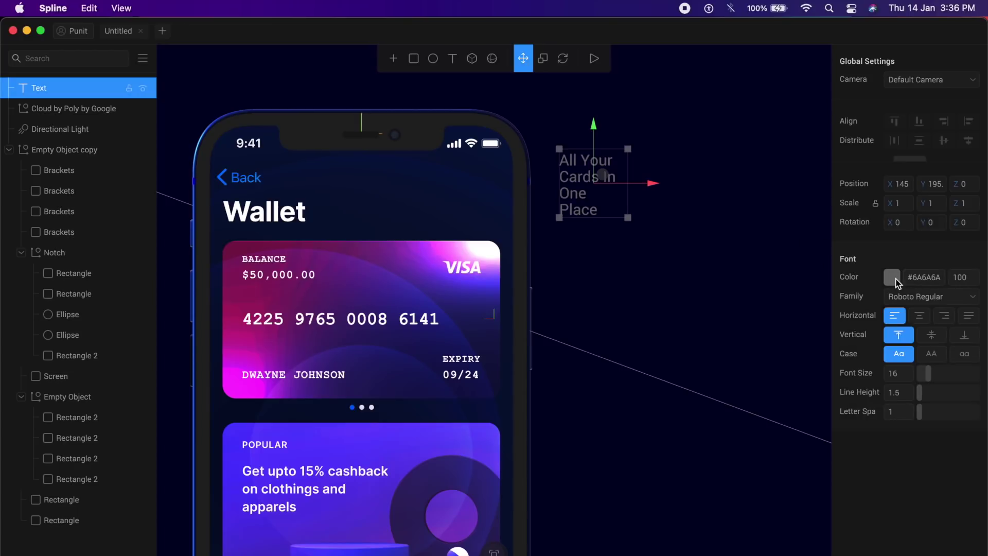
left_click_drag(855, 298, 776, 235)
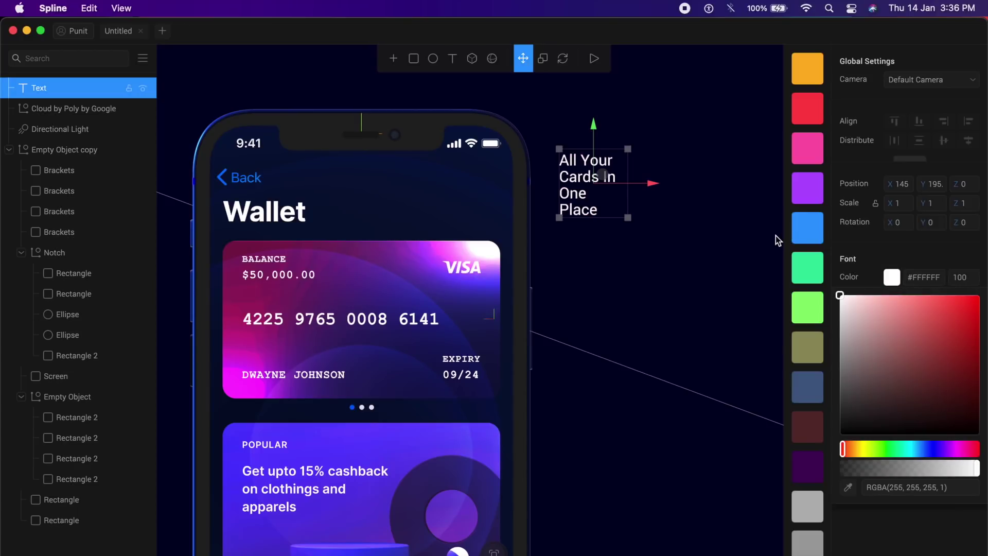
Change the headline font to Poppins Bold.
left_click(893, 280)
left_click(935, 298)
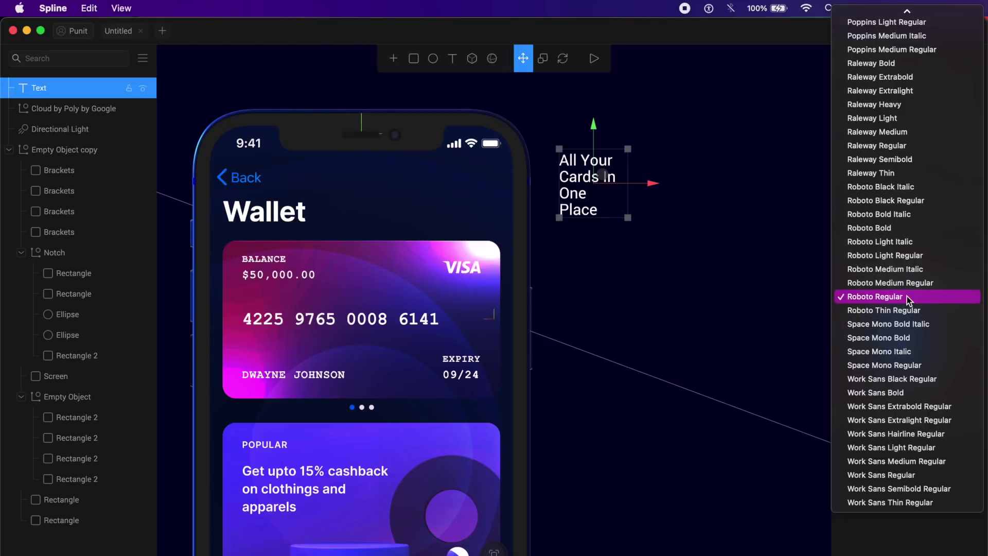
scroll(906, 296, "up", 5)
key("Escape")
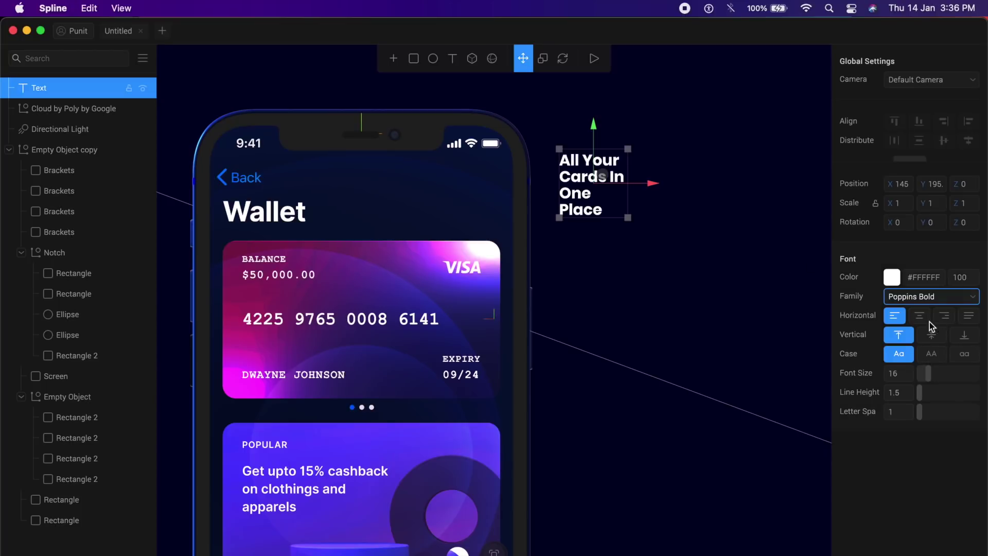
Widen the headline's text box and set its font size to 48.
left_click_drag(928, 373, 939, 374)
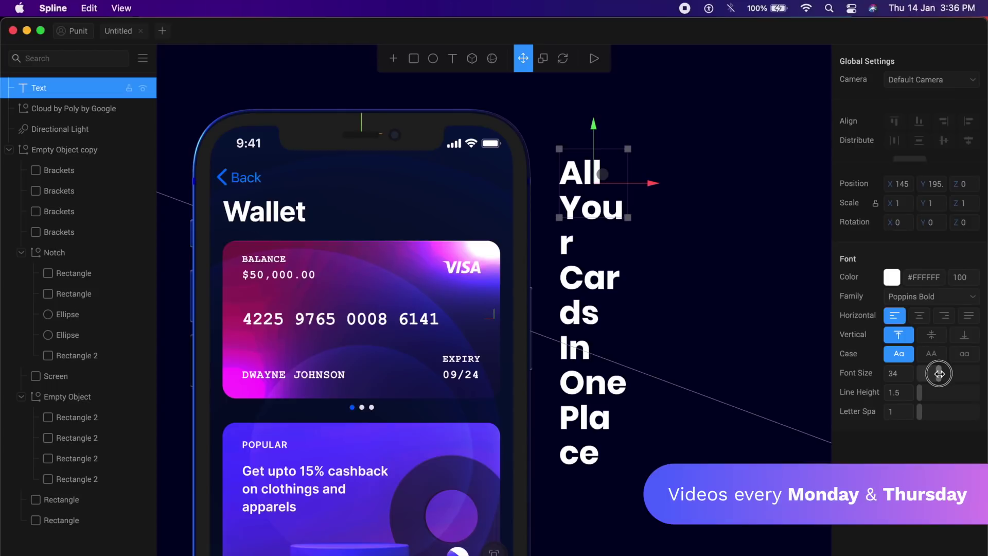
left_click_drag(939, 373, 936, 374)
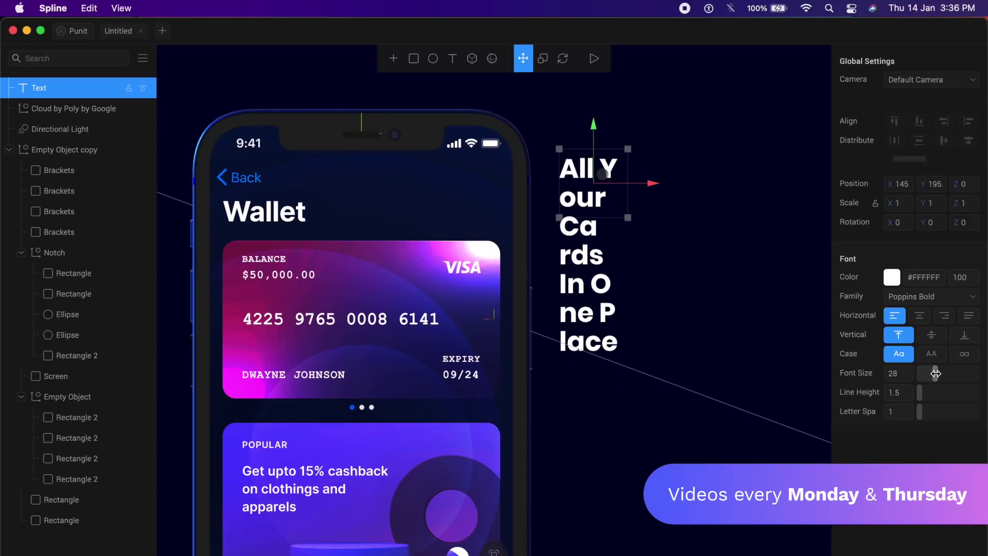
left_click_drag(629, 218, 716, 281)
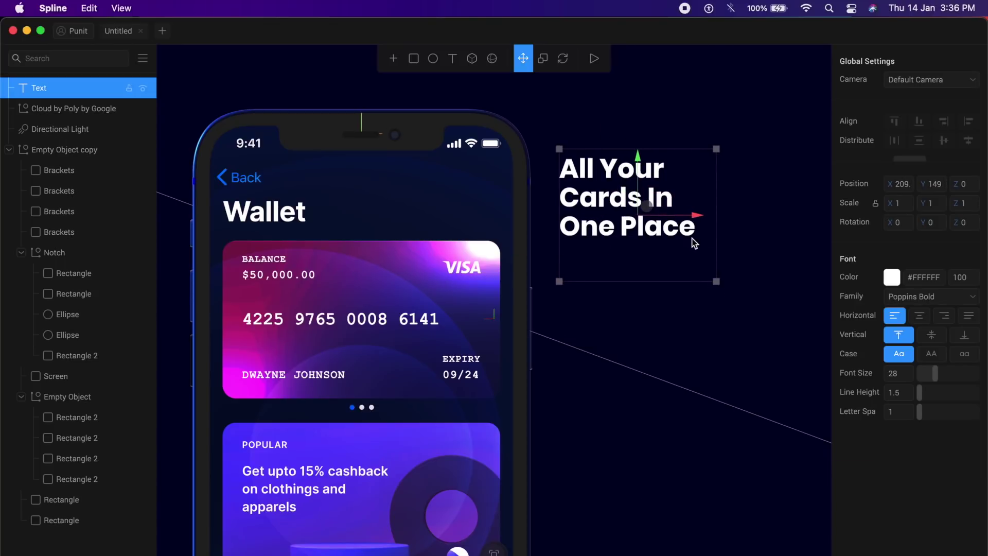
left_click_drag(935, 381, 946, 381)
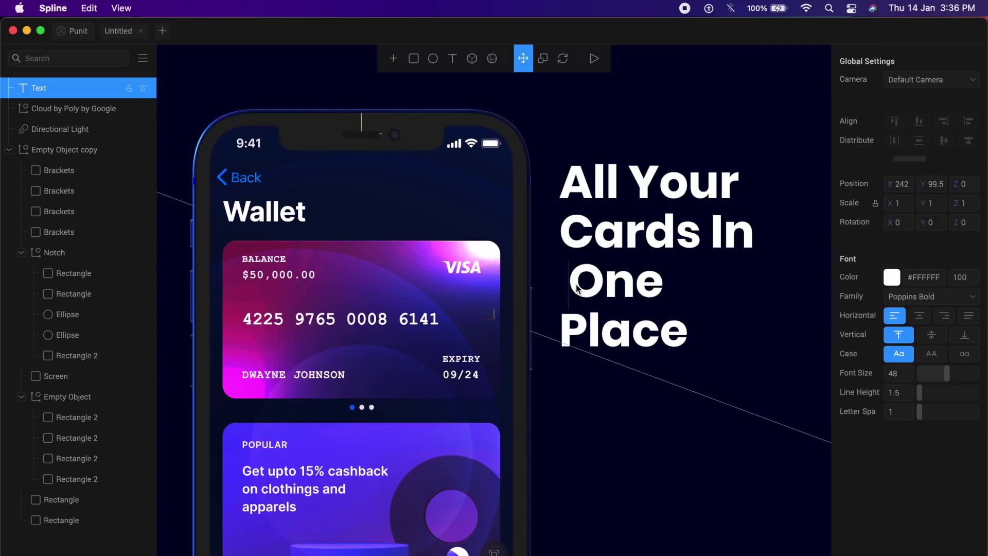
Select the headline text and colour it teal.
left_click(677, 439)
double_click(628, 293)
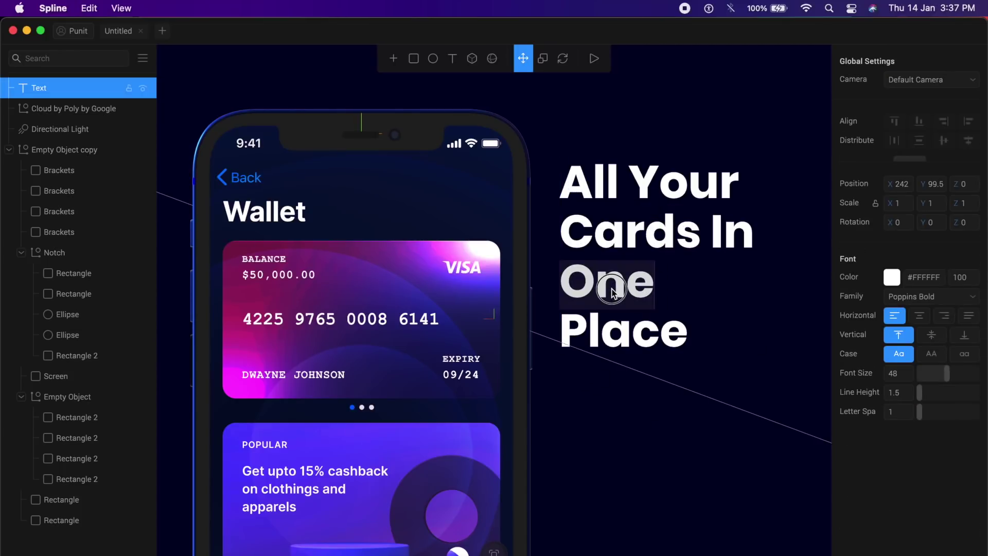
left_click_drag(581, 288, 693, 346)
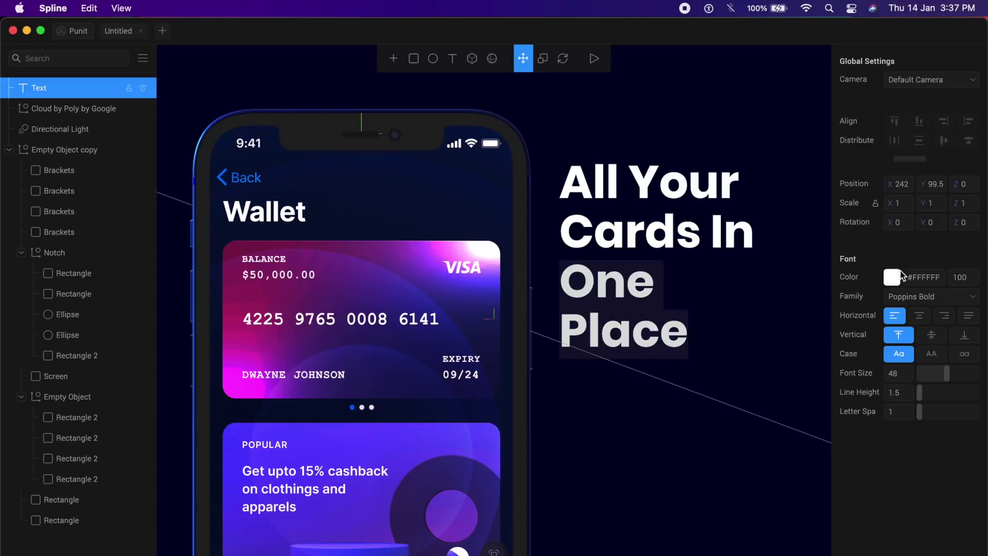
left_click(700, 112)
left_click(700, 112)
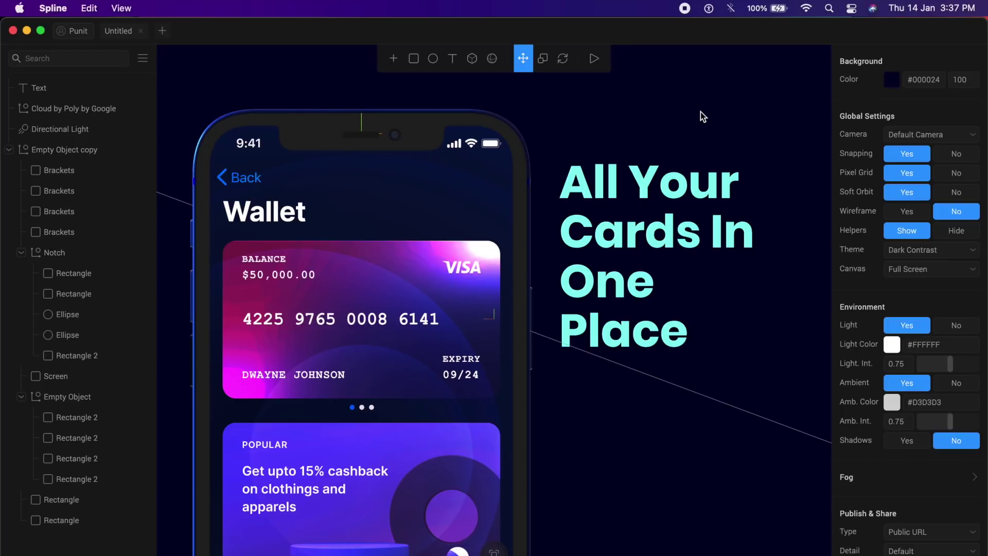
Group the headline into an Empty Object with Cmd+G and give it states.
left_click(632, 199)
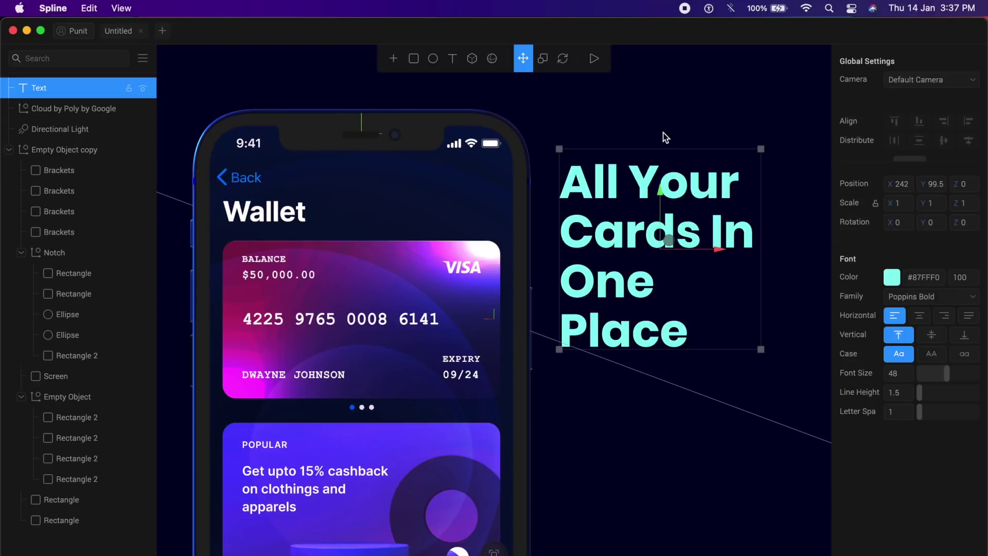
key("super+g")
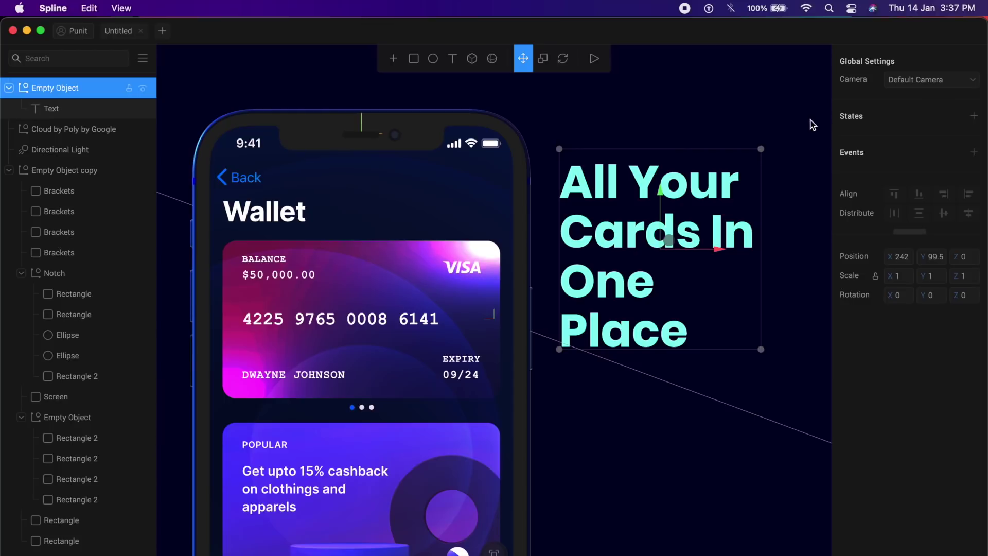
left_click(973, 117)
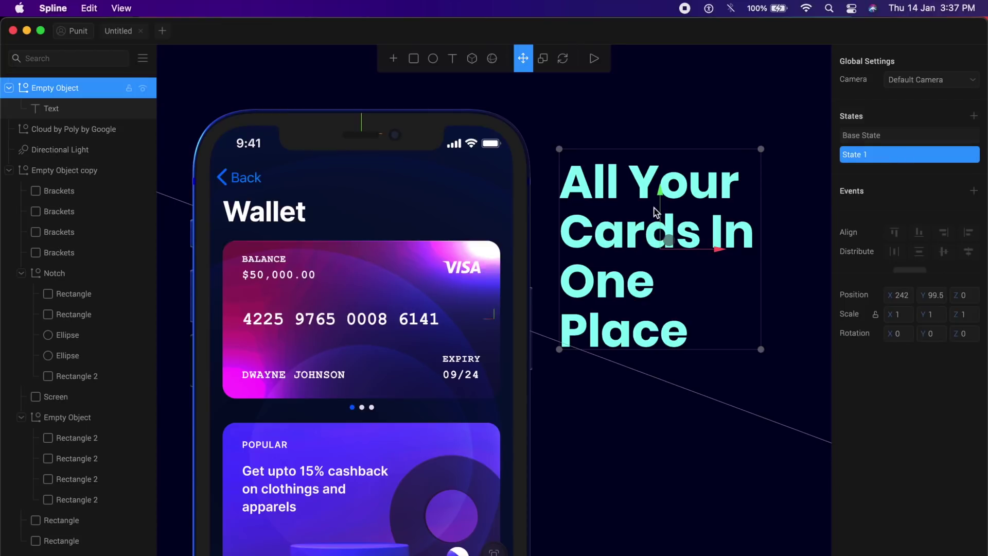
left_click(850, 140)
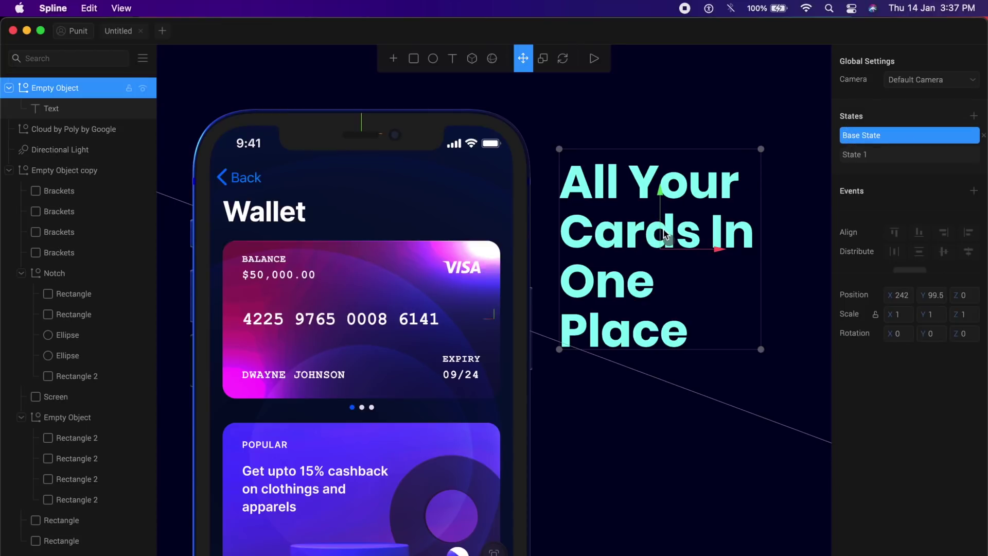
In the headline's Base State, shift it left and set X scale to 0.
left_click_drag(719, 252, 628, 249)
left_click(899, 316)
type("0")
key("Return")
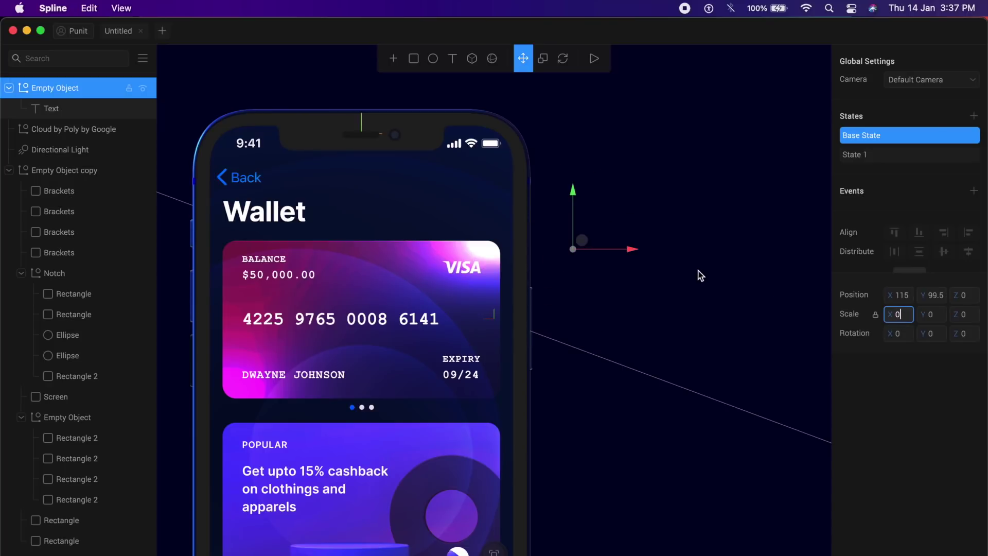
left_click(371, 136)
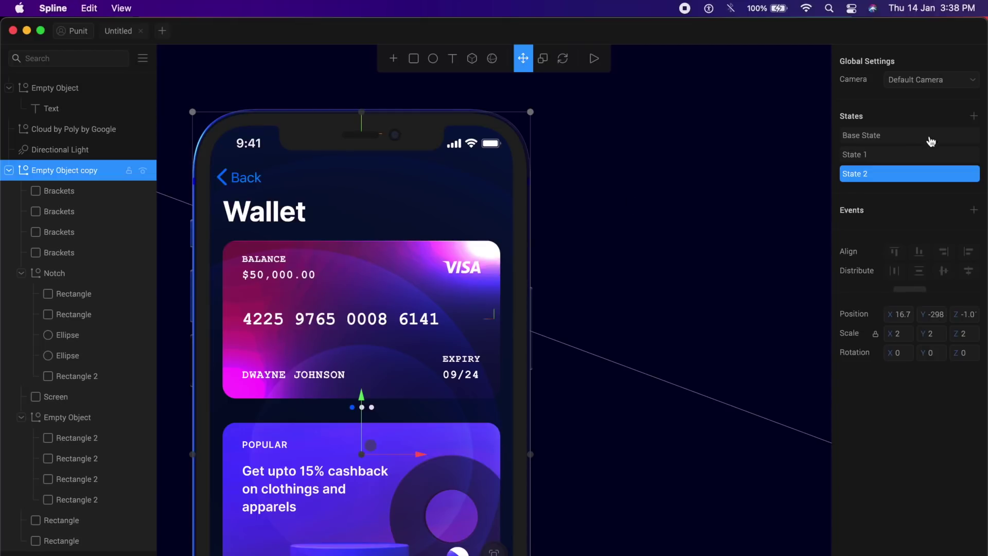
Add phone State 3 raised higher and rotated X -15, Y 20, Z 5.
left_click(974, 116)
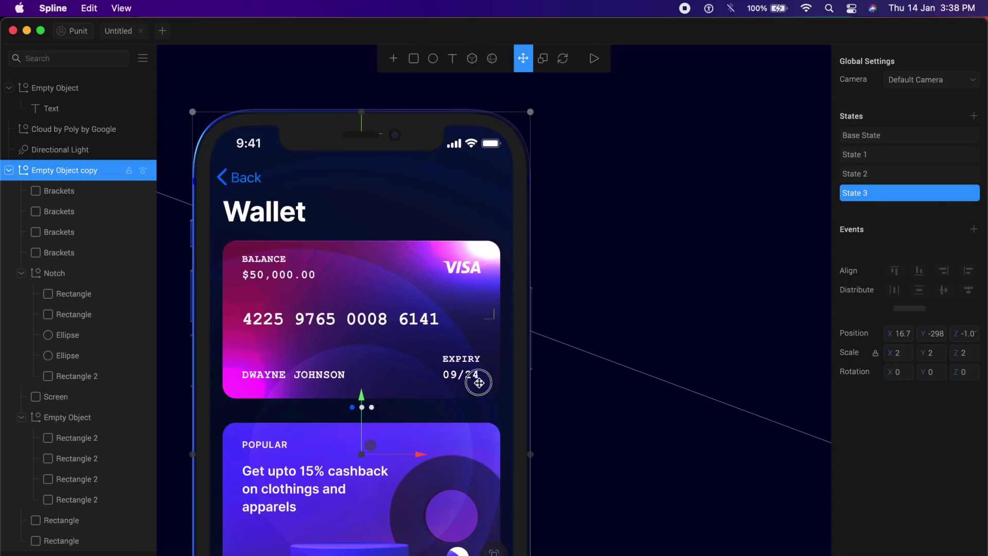
left_click_drag(478, 383, 483, 153)
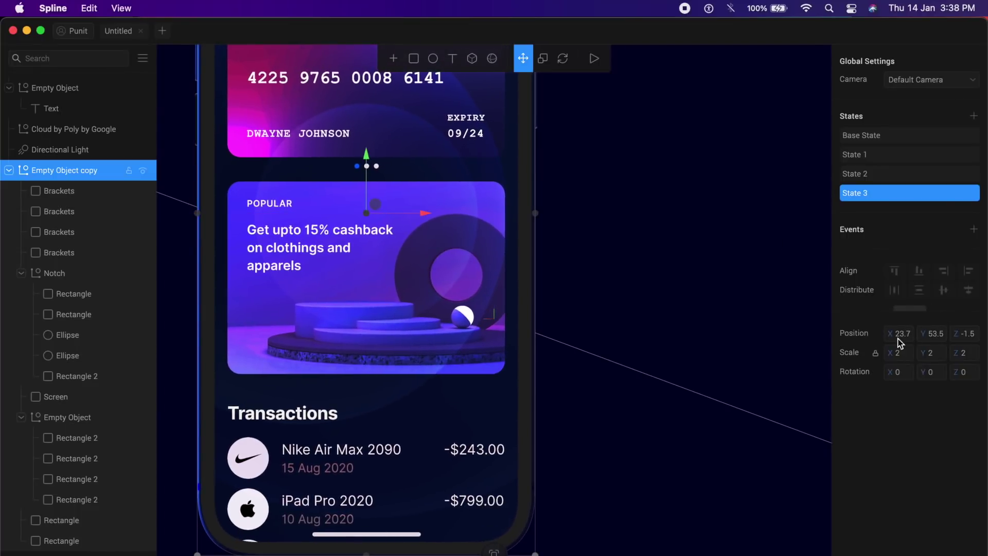
left_click(900, 376)
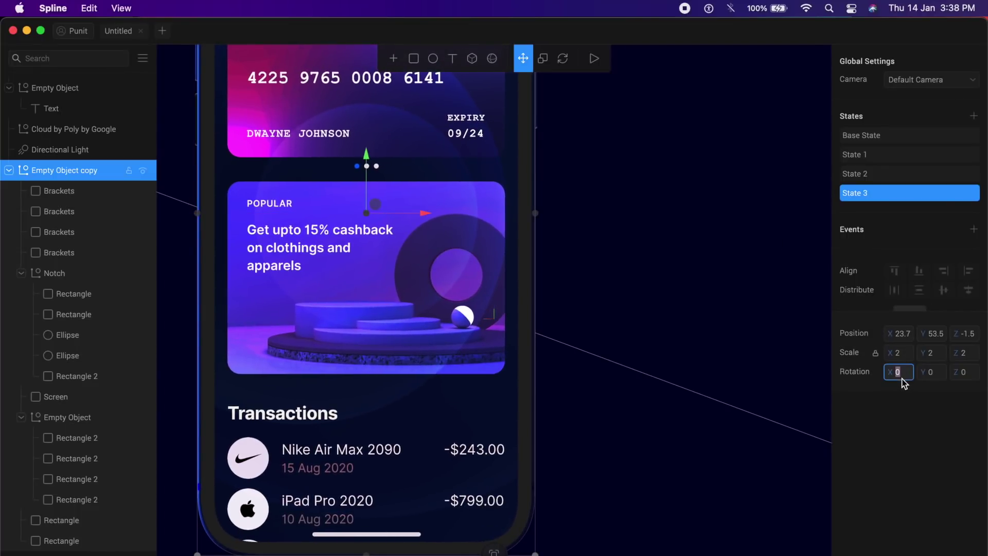
type("15")
double_click(901, 372)
type("-1")
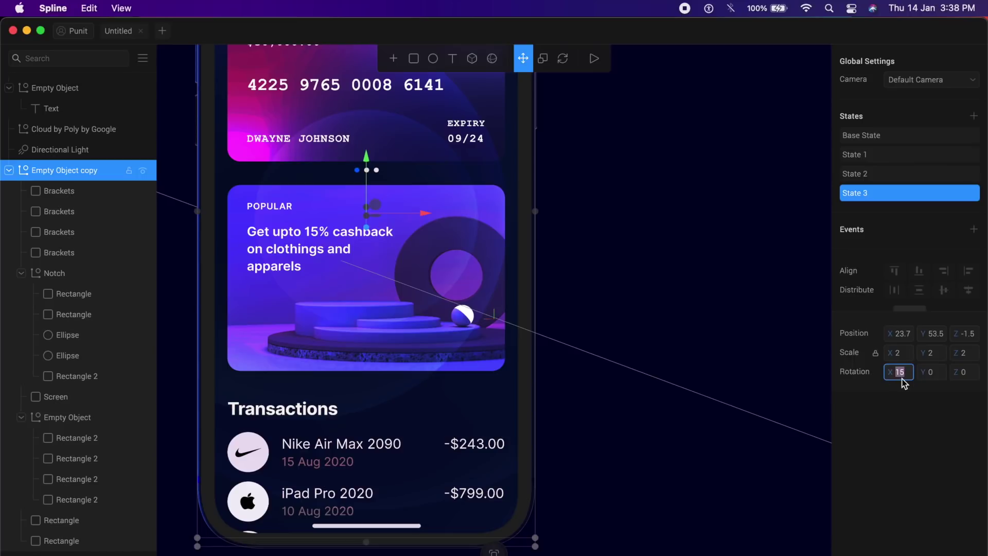
left_click(931, 373)
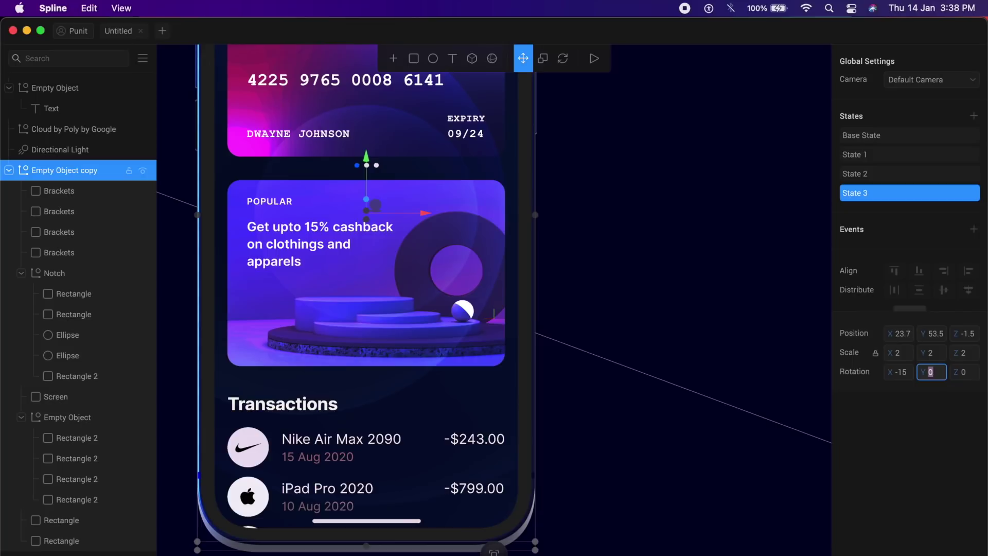
key("Return")
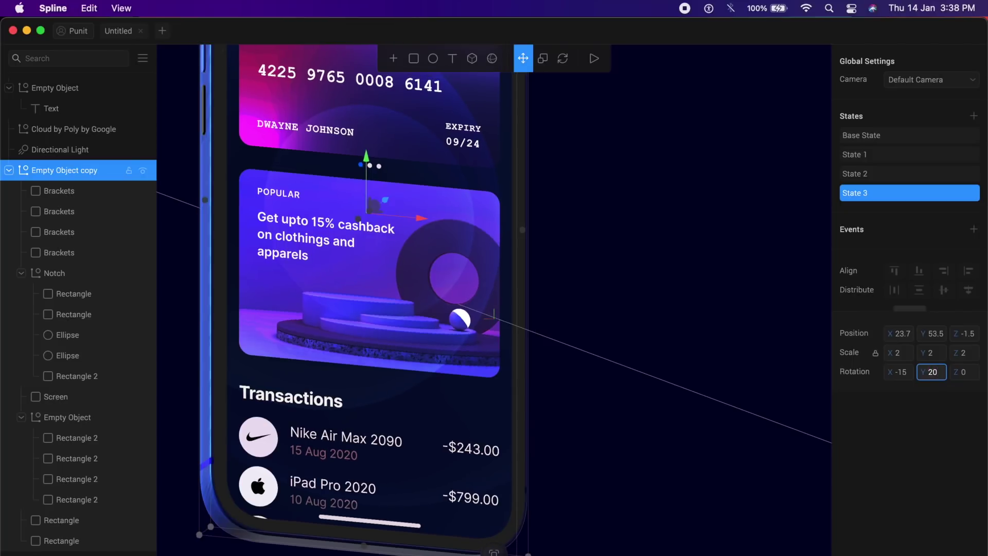
left_click(964, 372)
type("5")
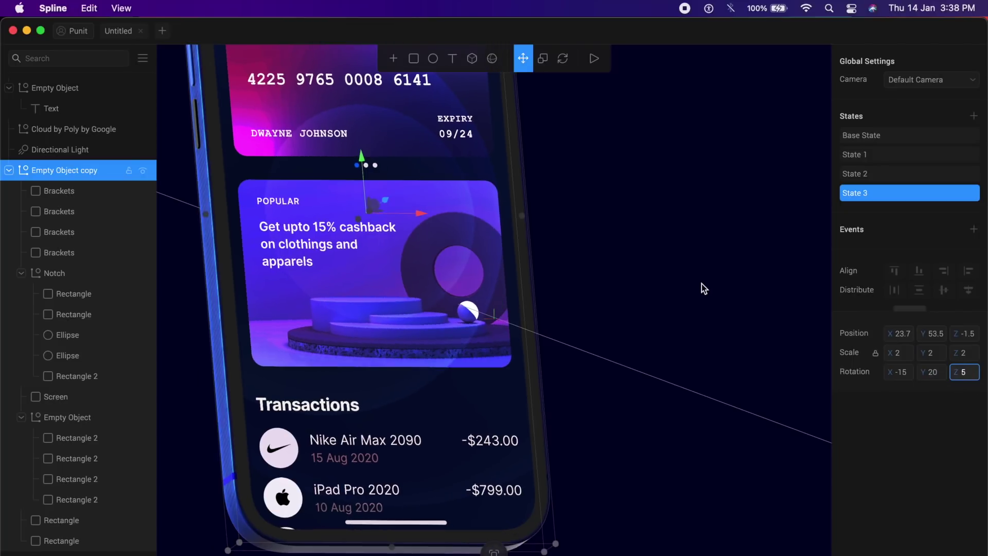
left_click(701, 284)
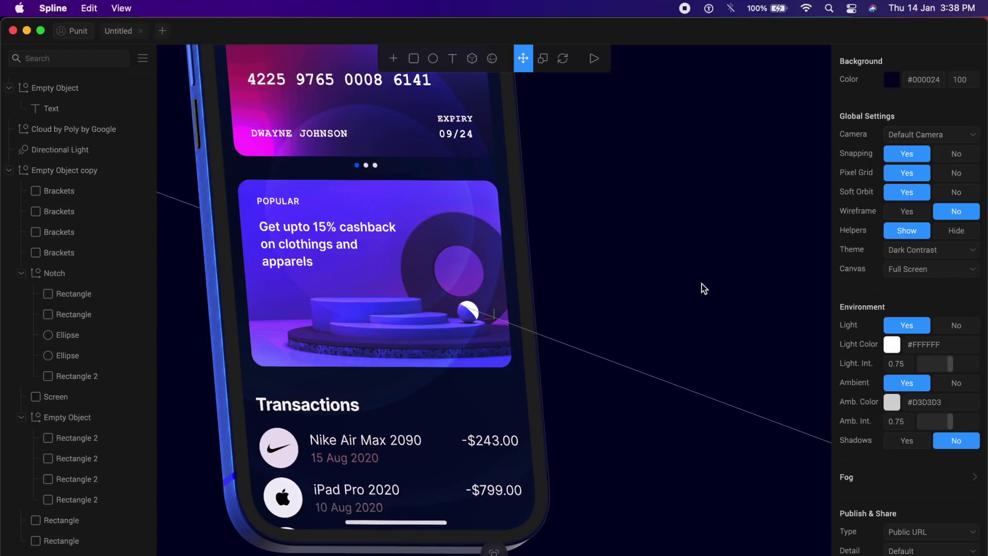
Remove a stray text object and duplicate the headline Empty Object with Cmd+D.
left_click(452, 58)
left_click(561, 194)
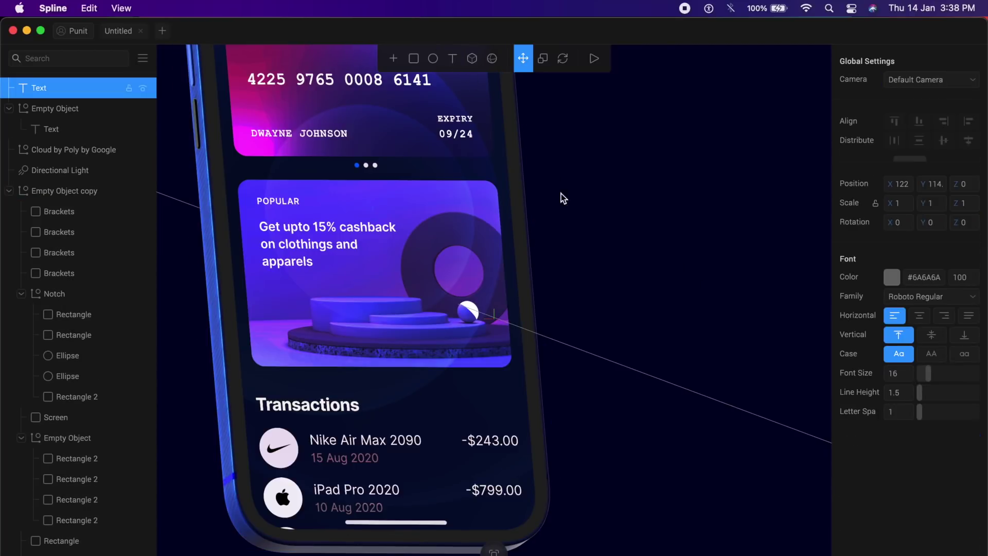
left_click(631, 305)
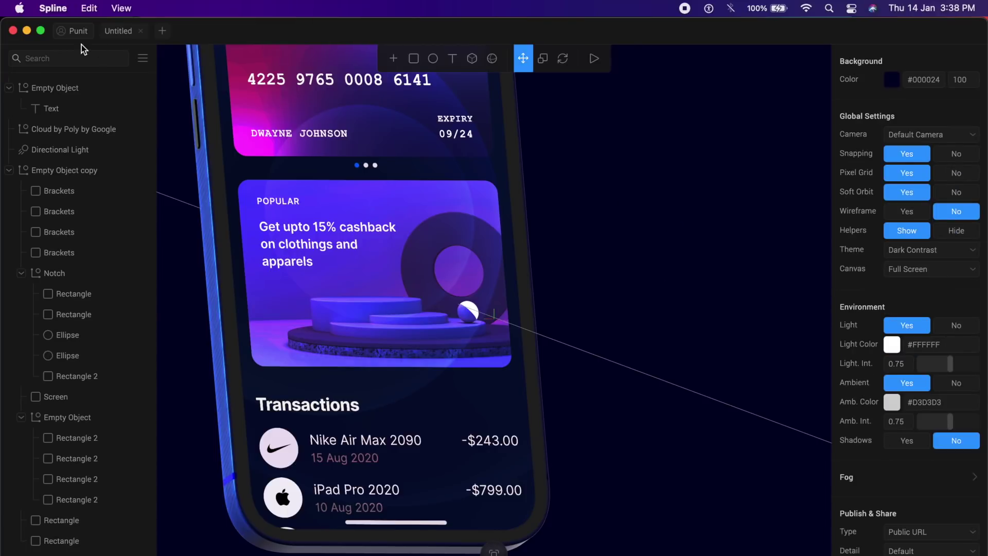
left_click(76, 92)
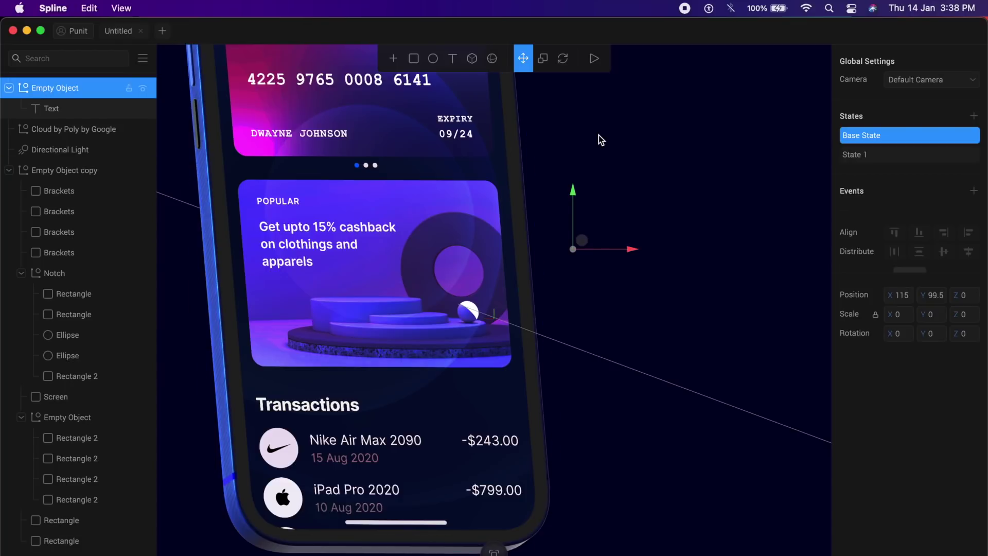
key("super+d")
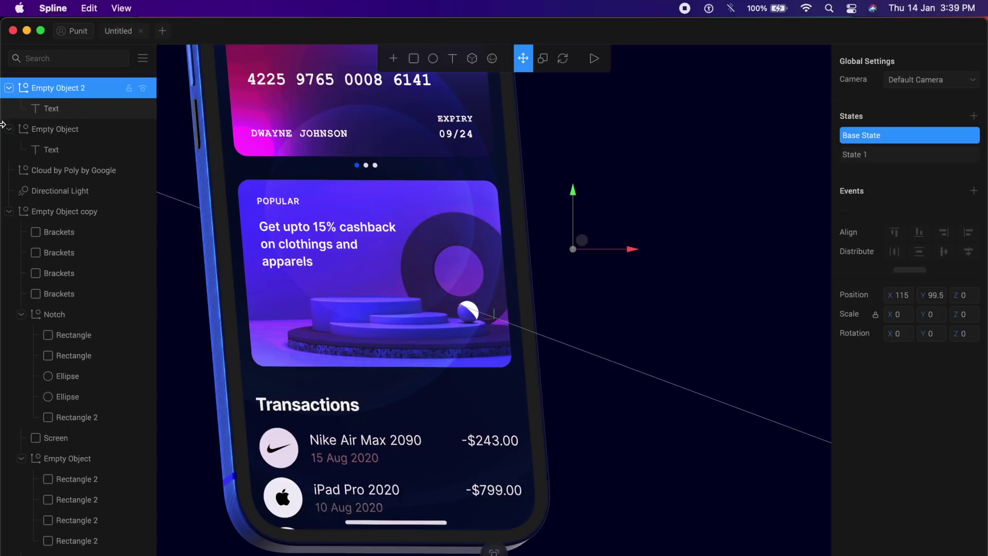
Delete the copied group's State 1 and restore its scale to 1.
left_click(918, 157)
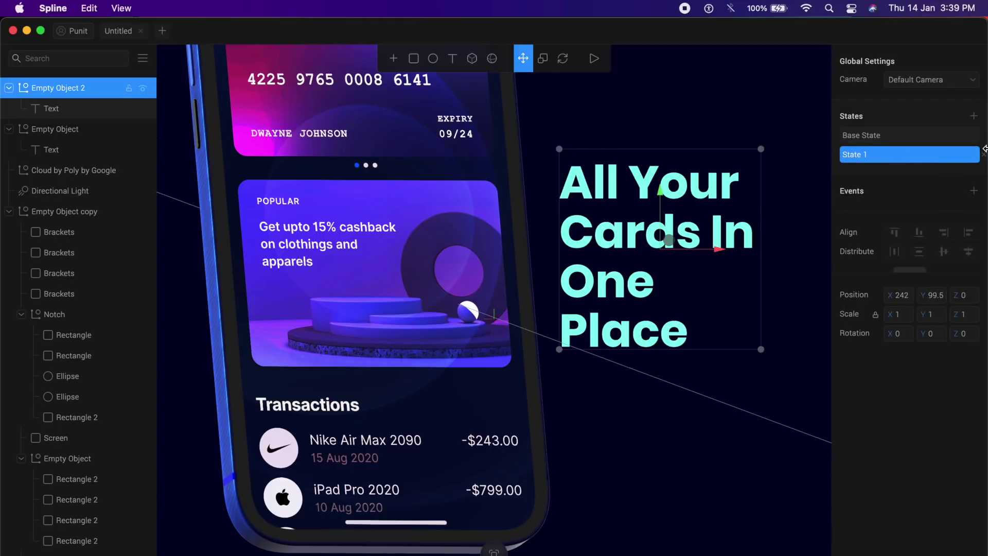
mouse_move(983, 157)
left_click(983, 155)
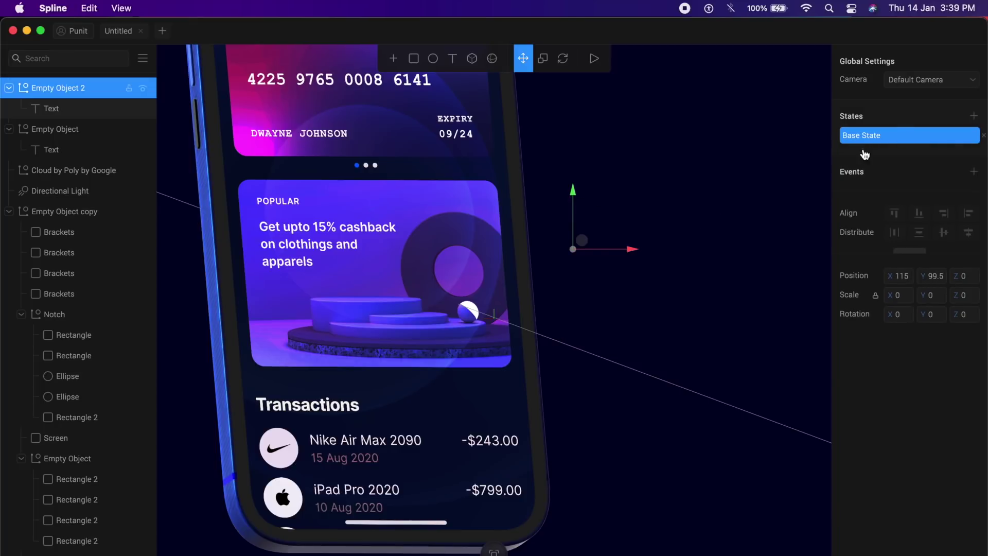
left_click(900, 276)
type("1")
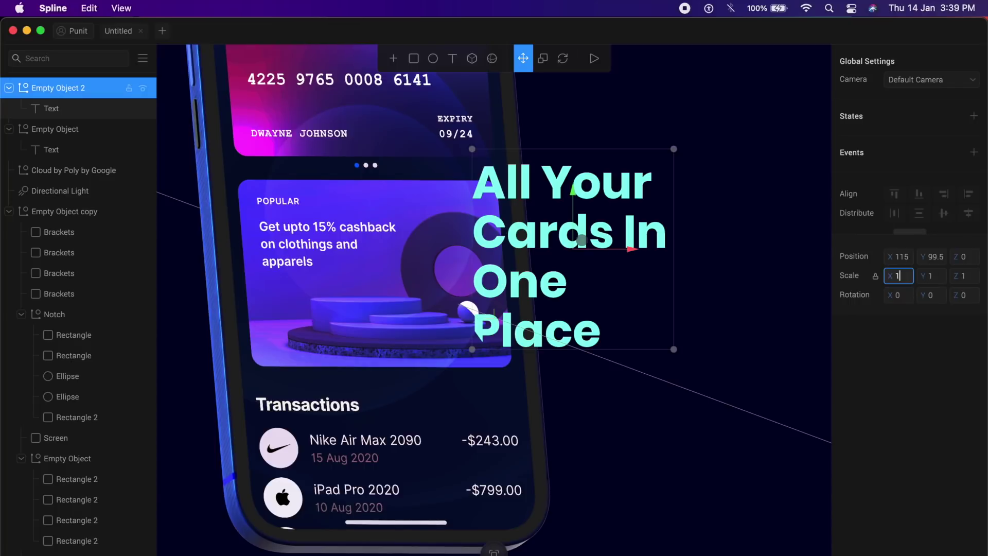
Retype the copied heading as 'Keep a Track of Your Transactions'.
double_click(611, 240)
type("Keee")
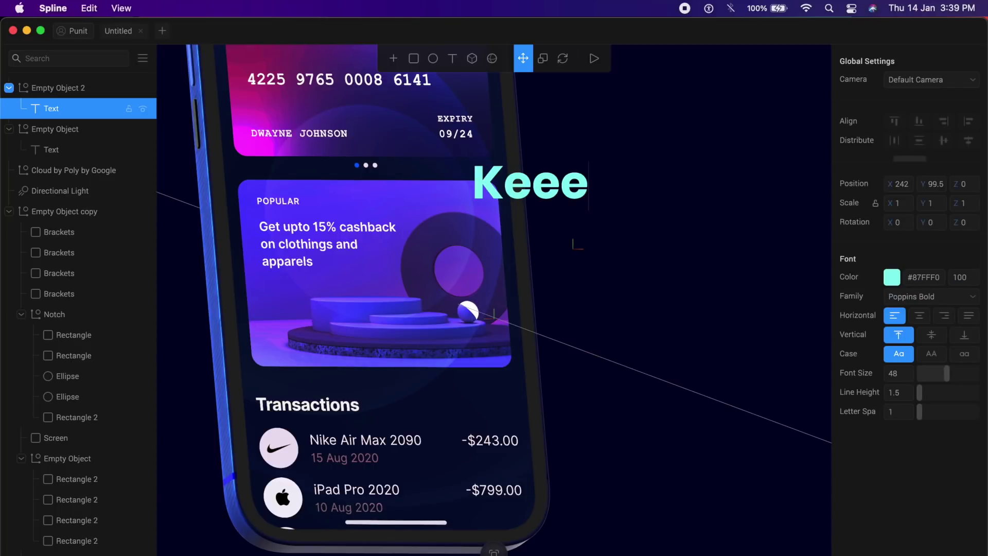
key("BackSpace")
type("p")
type("Track of Youyr")
key("BackSpace")
key("BackSpace")
type("r Transactions")
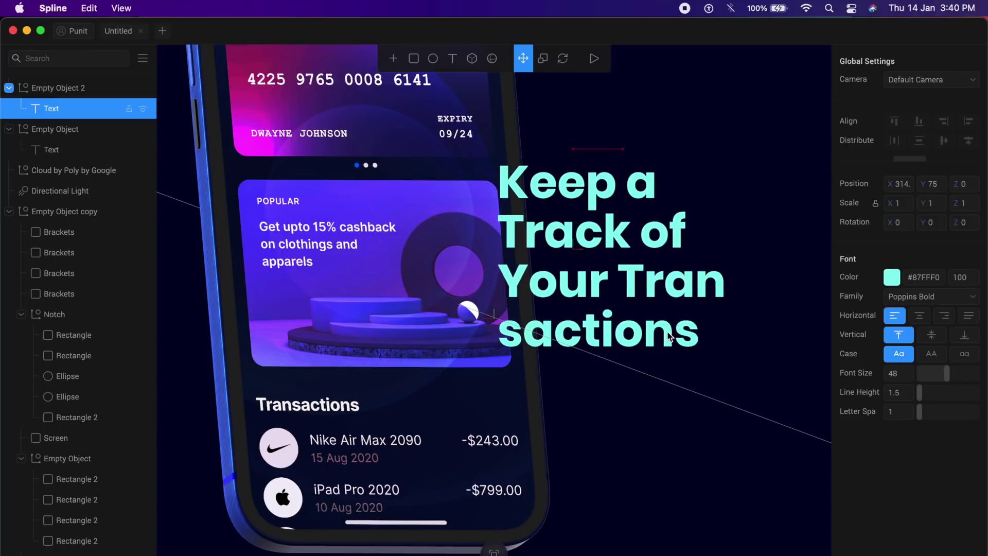
key("Escape")
left_click(778, 234)
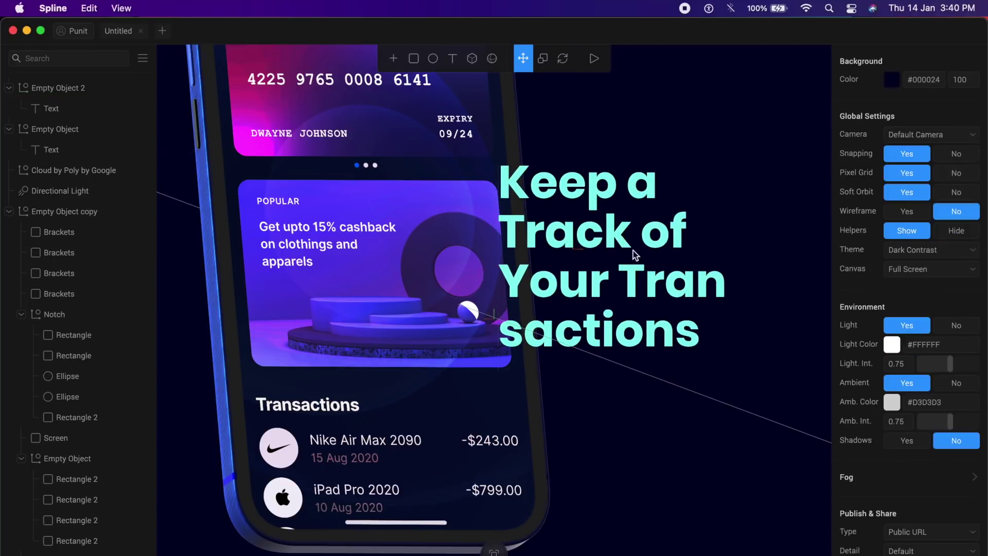
Push the Empty Object 2 heading back in depth and nudge it beside the phone.
left_click(554, 257)
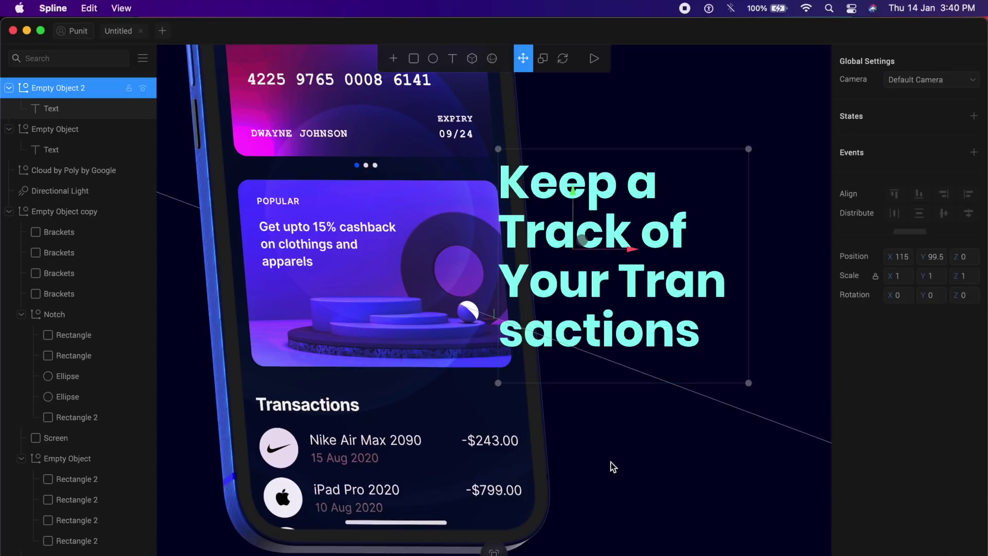
left_click_drag(611, 463, 673, 463)
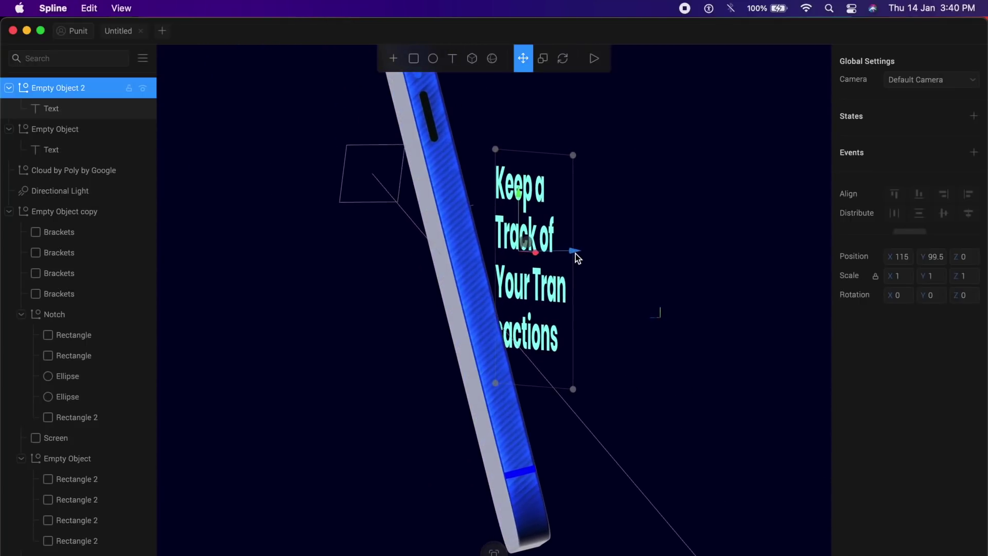
left_click_drag(575, 254, 469, 243)
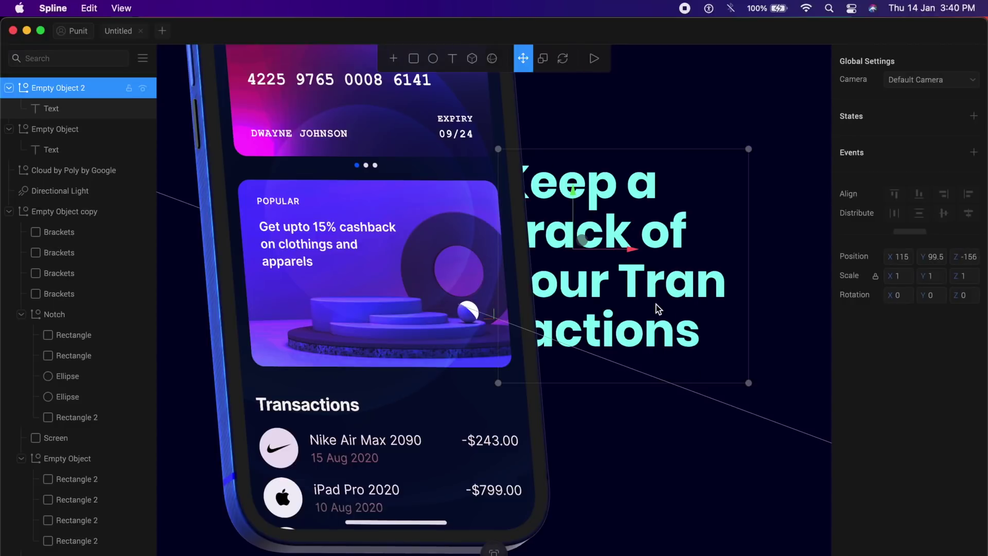
key("shift+Right")
key("shift+Right")
key("shift+Right")
key("shift+Right")
key("shift+Right")
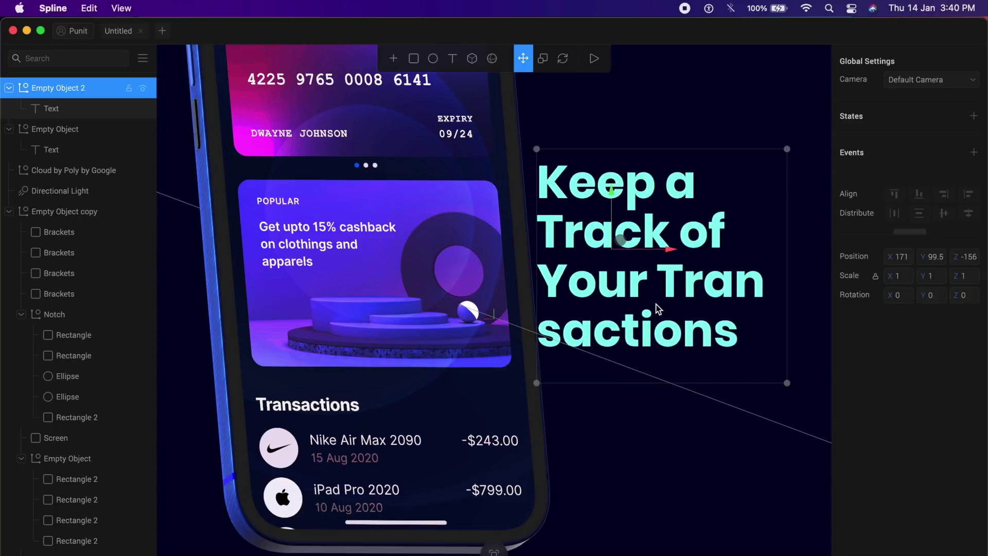
key("shift+Left")
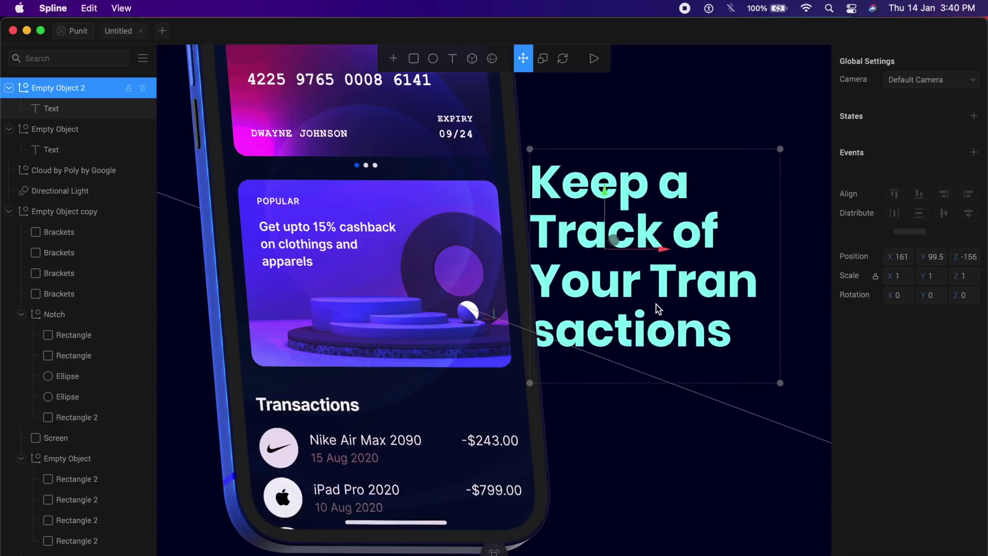
key("Left")
key("Left")
key("Left")
key("Left")
key("Left")
key("Left")
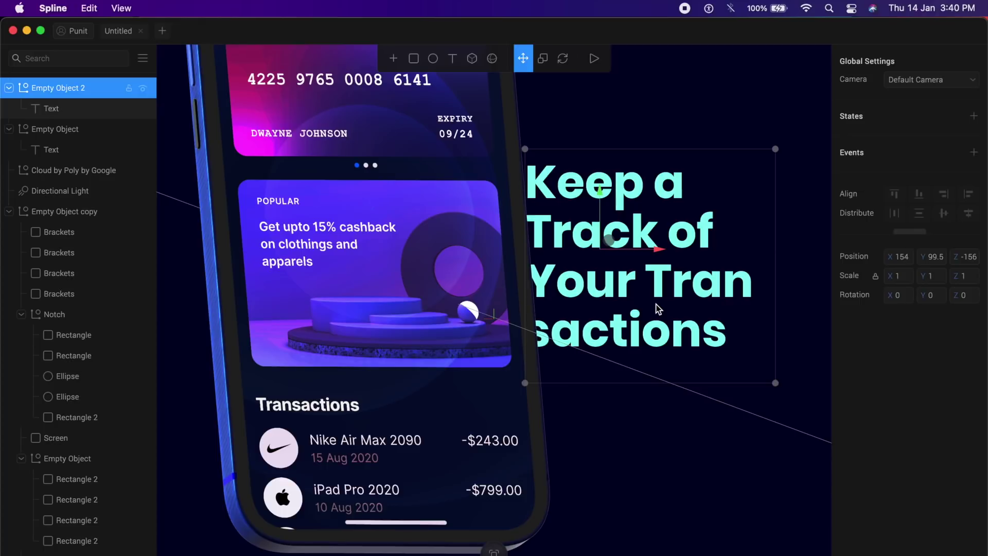
Add State 1 to the heading and slide its Base State left behind the phone.
left_click(973, 117)
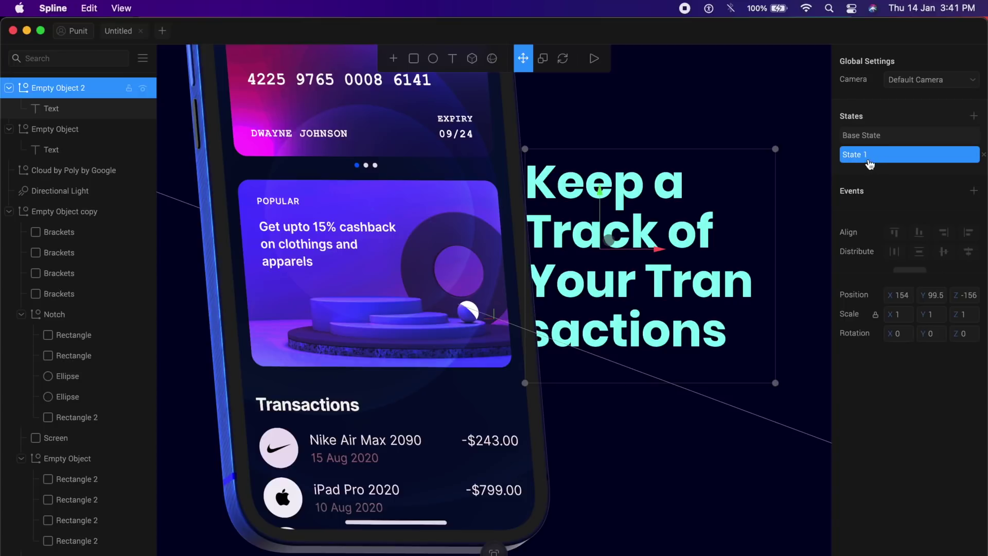
left_click(889, 137)
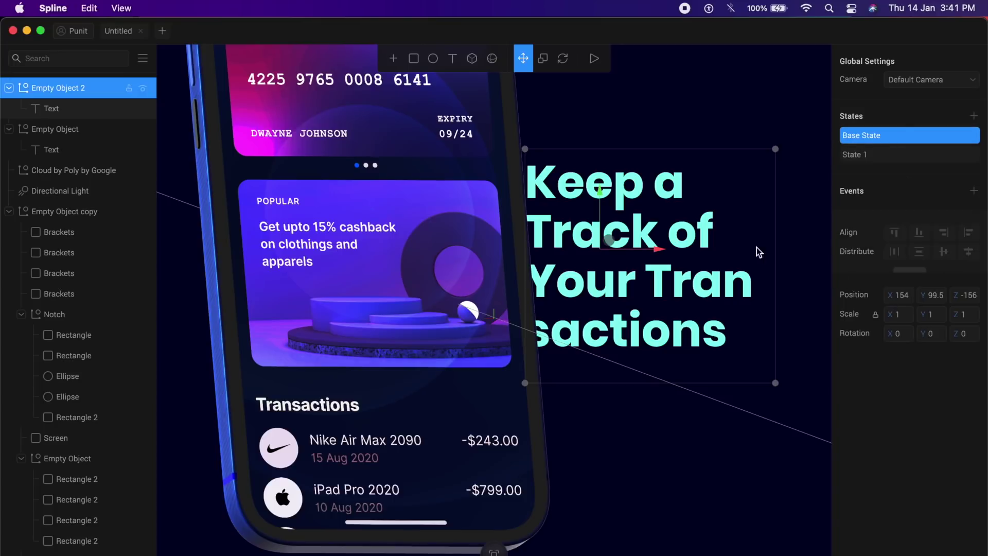
left_click_drag(685, 223, 622, 219)
left_click(714, 212)
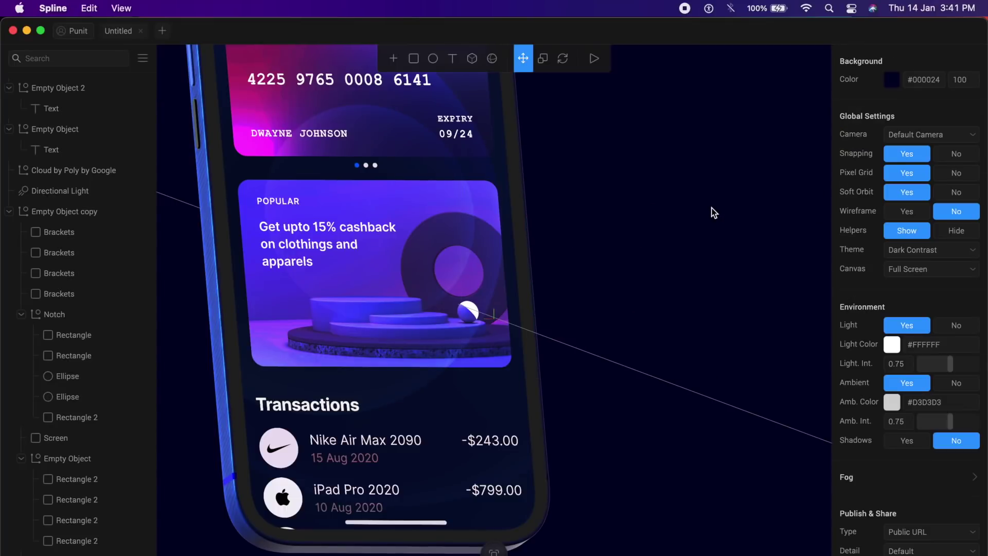
Add phone State 4 with rotation 0, 0, 0 and scale 0.8.
left_click(483, 149)
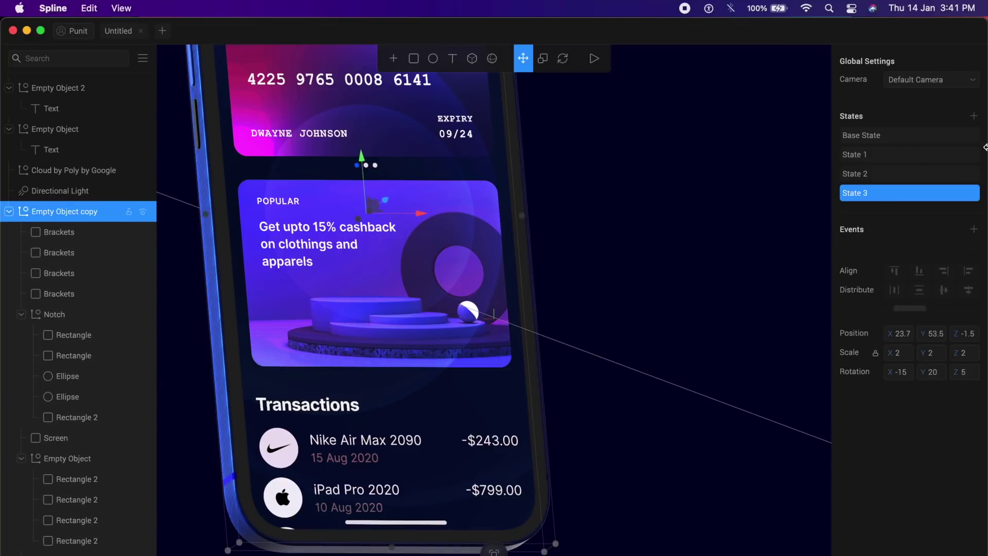
left_click(972, 116)
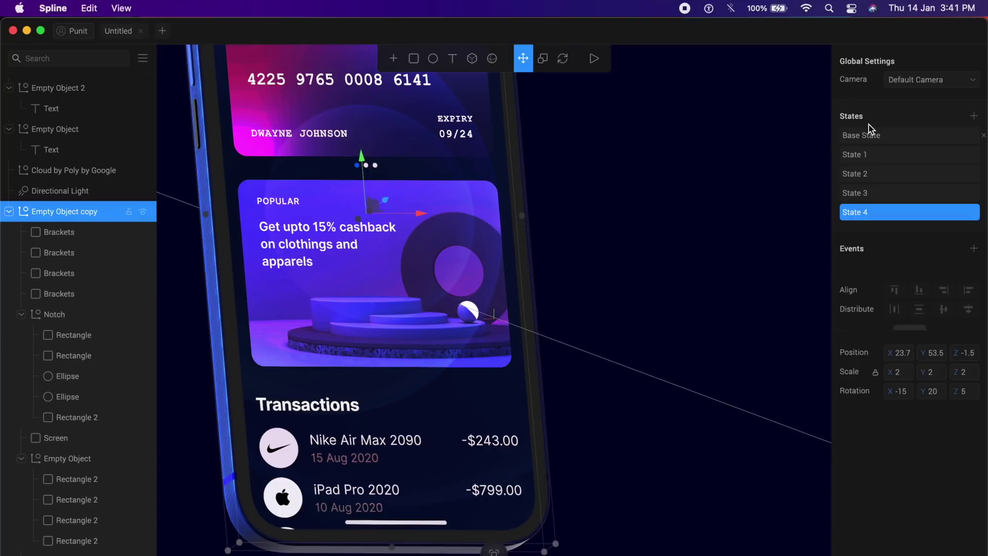
left_click(902, 392)
type("0")
key("Tab")
type("0")
key("Tab")
key("Return")
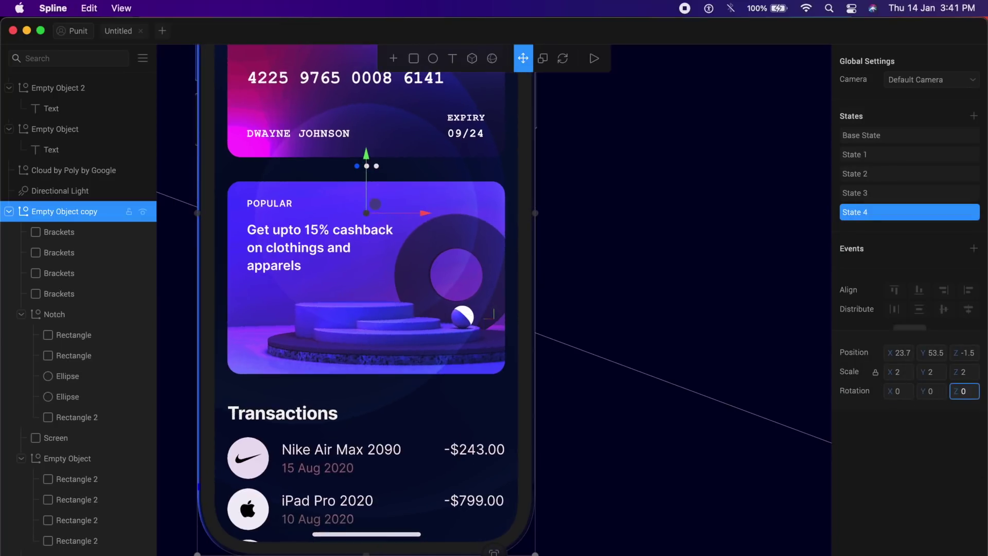
left_click(900, 372)
type("0.8")
key("Return")
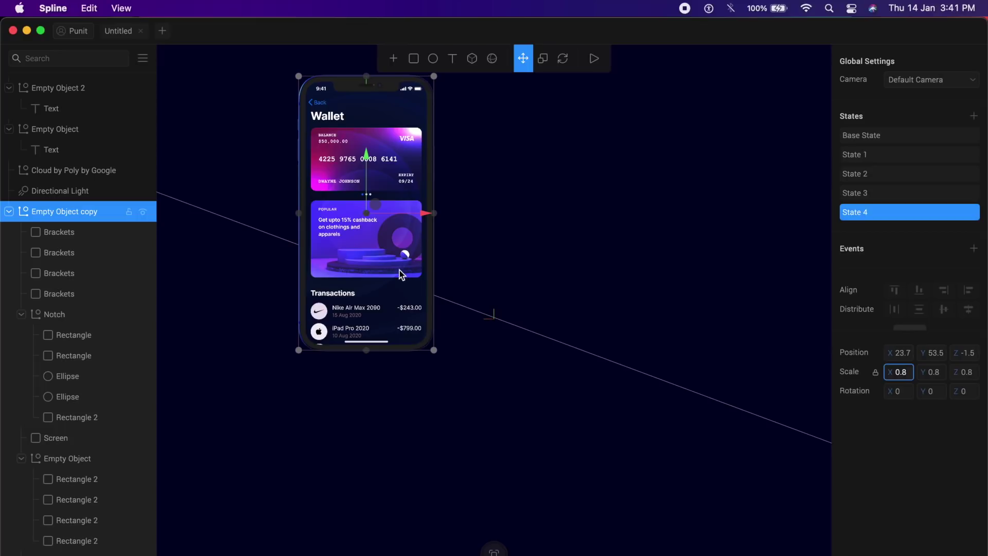
Move the State 4 phone right and down toward the scene centre.
left_click_drag(392, 261, 542, 382)
left_click(640, 270)
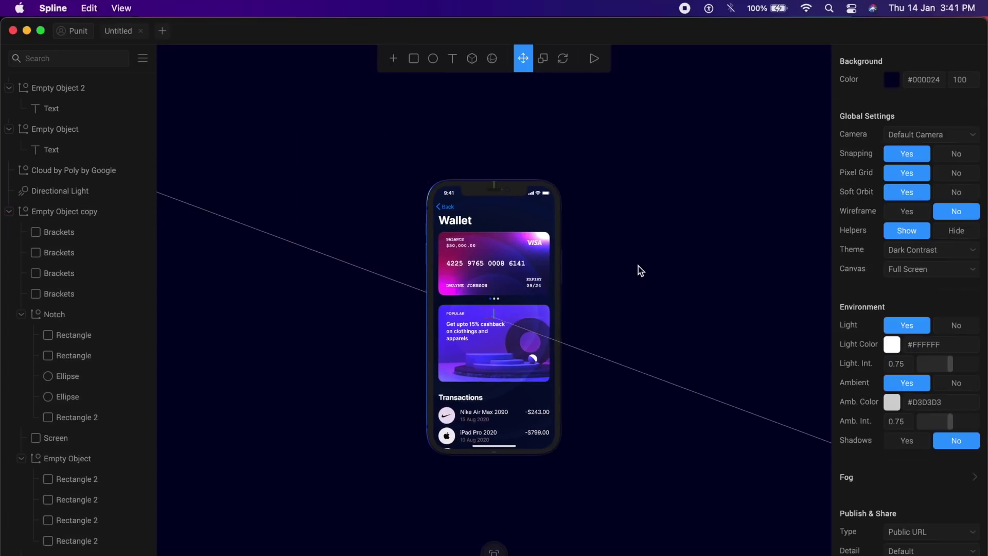
key("r")
left_click(432, 60)
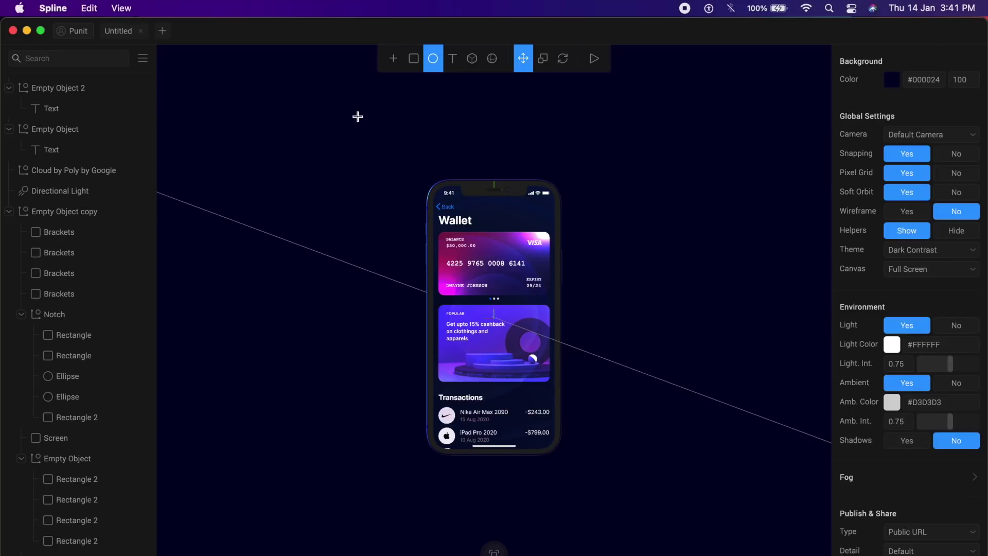
Draw a circle, centre it on the scene origin and size it to 330 across.
left_click_drag(357, 117, 495, 254)
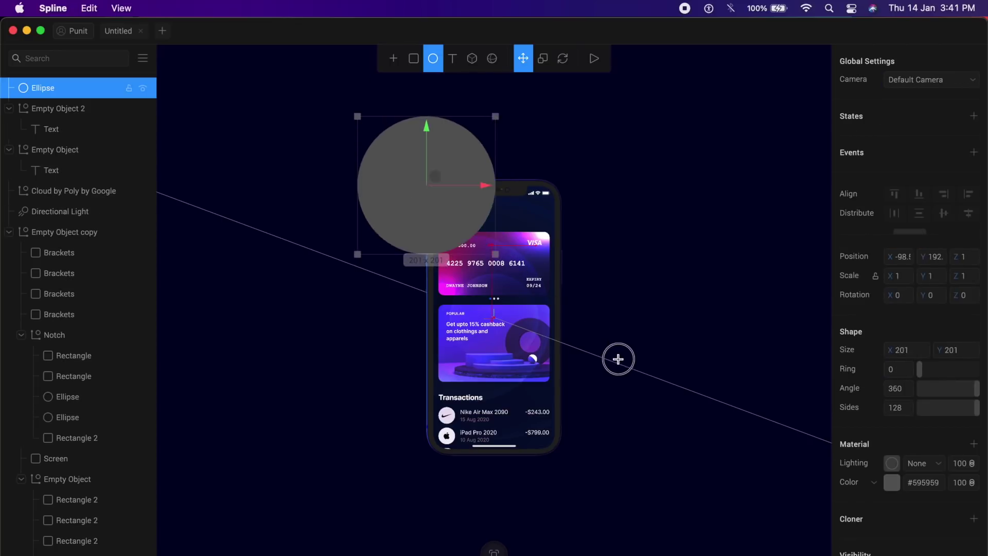
left_click_drag(618, 358, 657, 371)
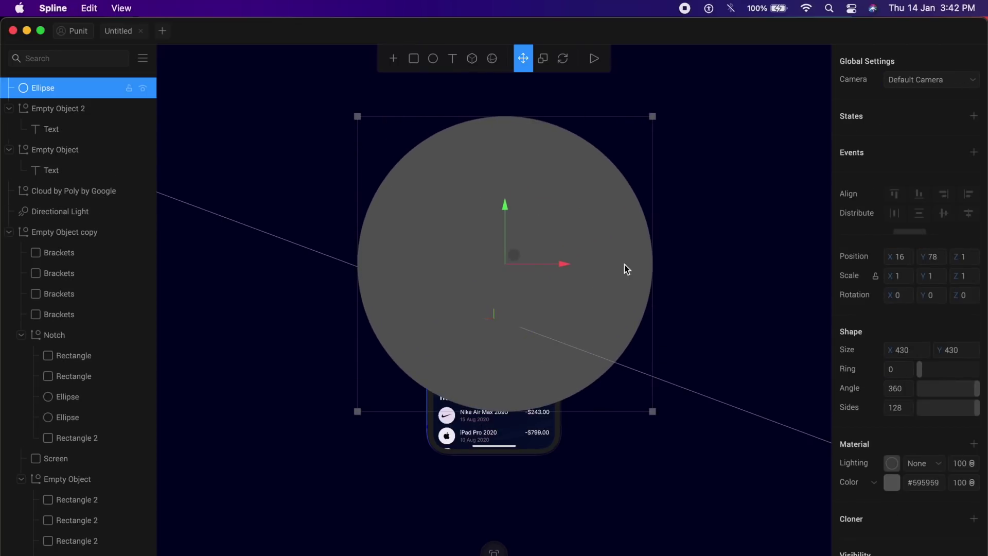
left_click_drag(624, 270, 619, 312)
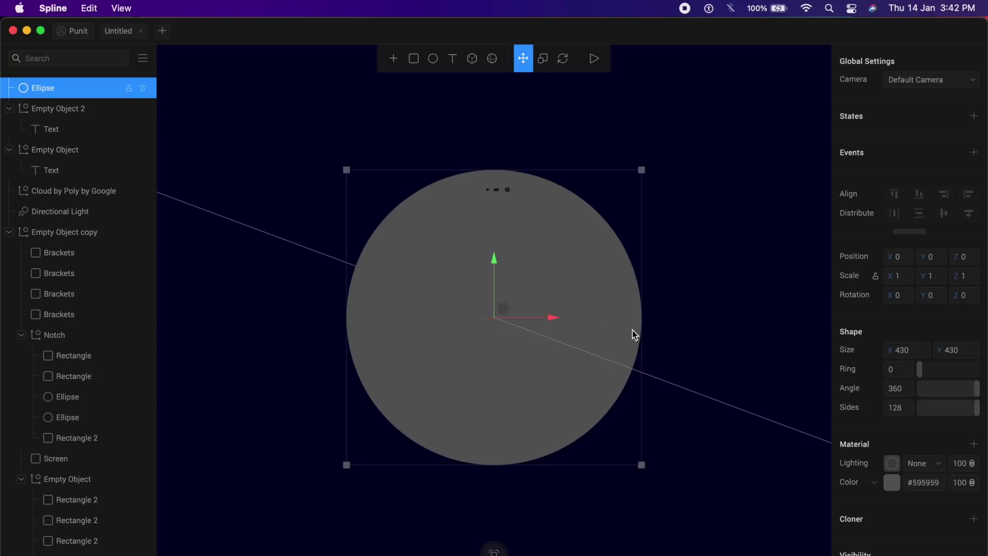
left_click_drag(641, 465, 607, 430)
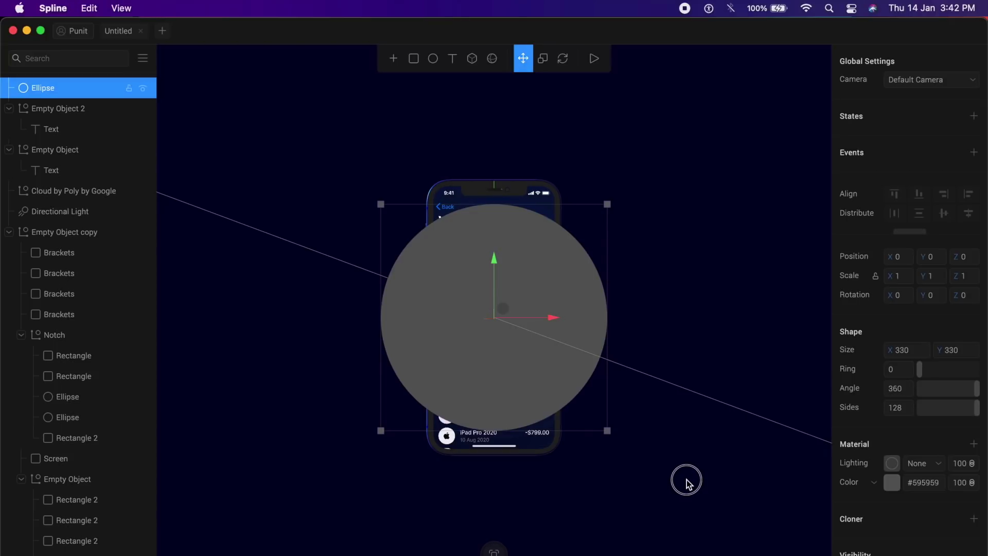
Move the circle just behind the phone to Z -32.8 and colour it blue #164BFF.
left_click_drag(736, 480, 767, 480)
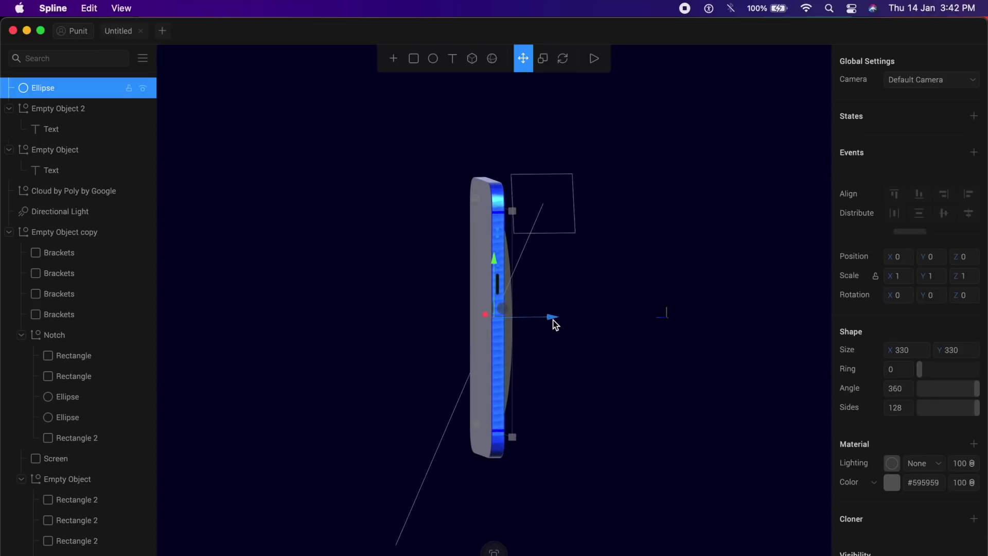
left_click_drag(551, 320, 530, 319)
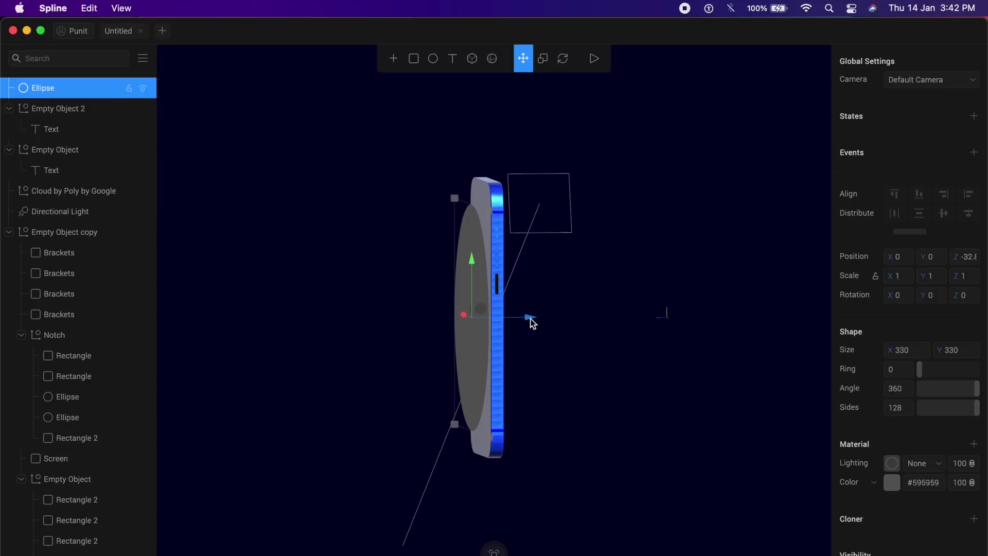
left_click(891, 483)
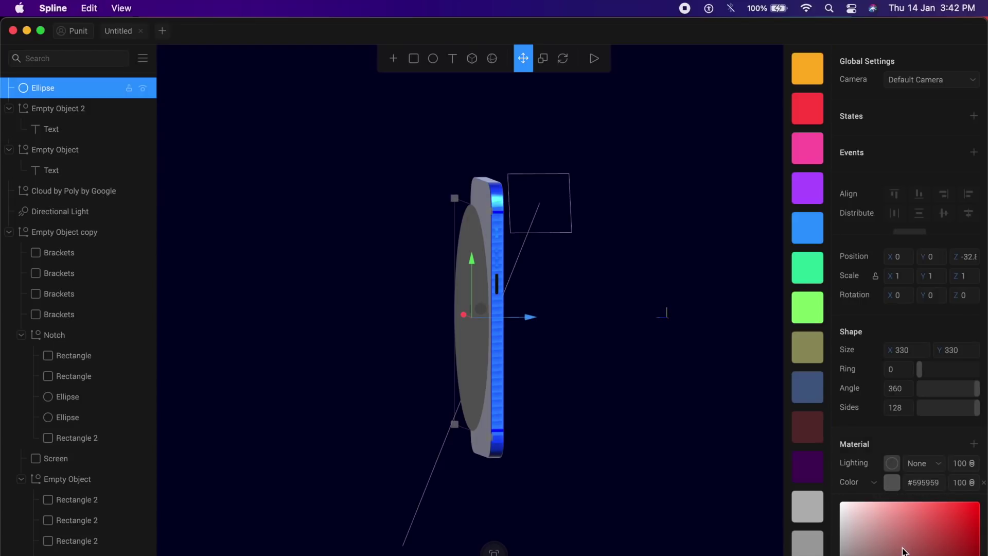
left_click(808, 227)
left_click_drag(660, 216, 596, 283)
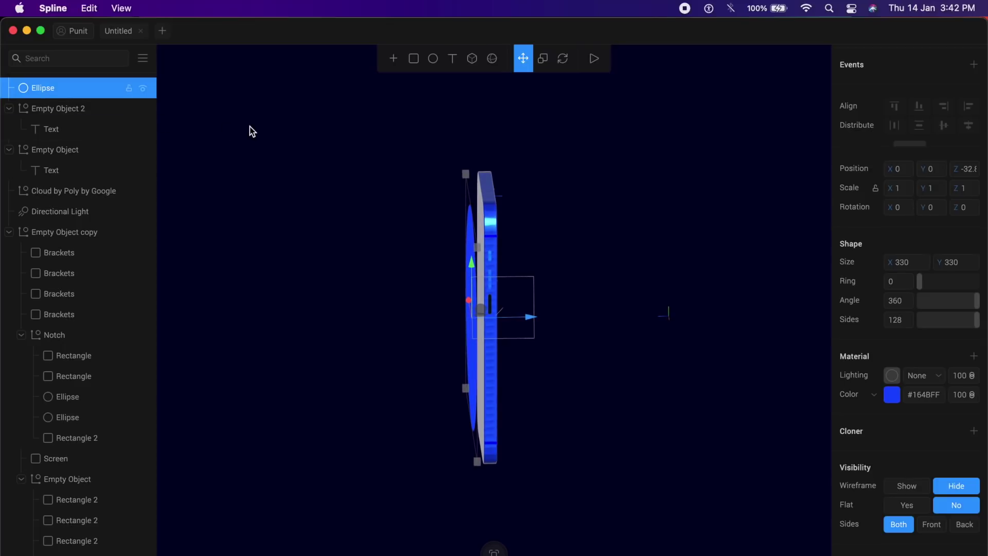
Duplicate the circle twice, then size Ellipse 2 to 448 and push it back to Z -124.
key("super+d")
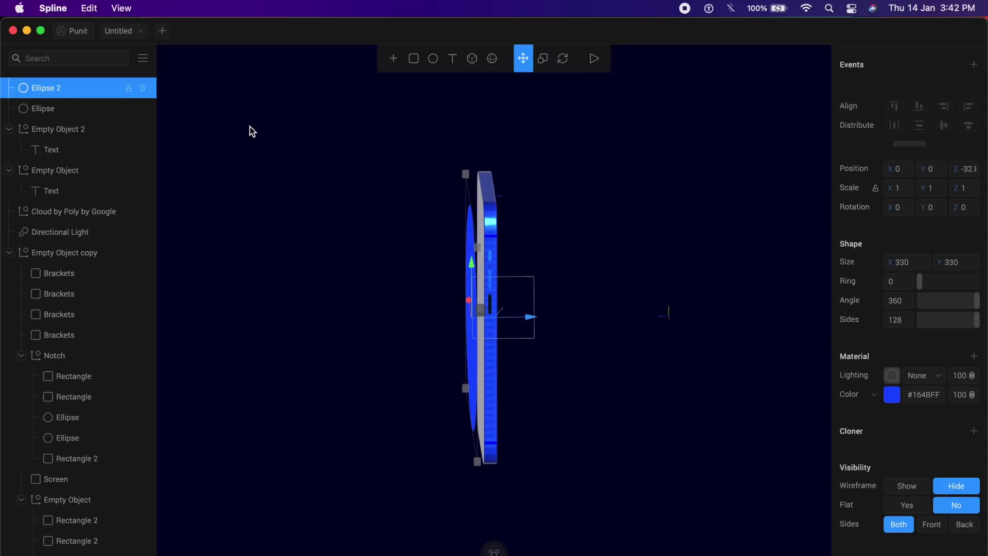
key("super+d")
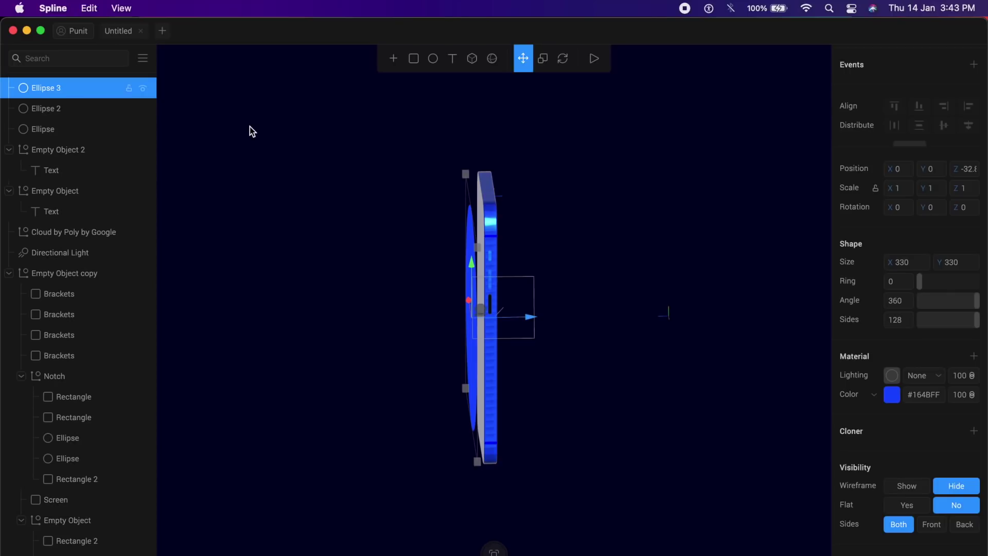
left_click(75, 110)
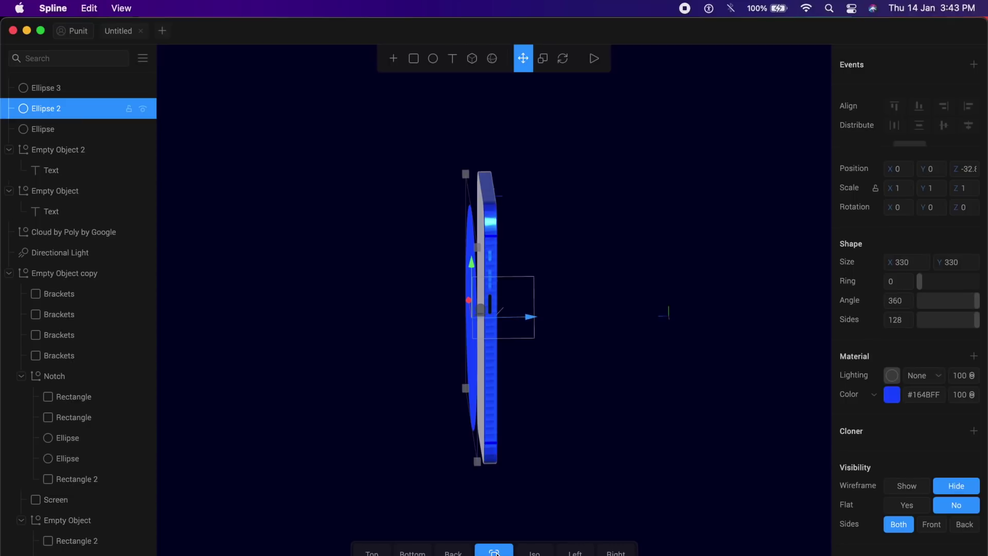
left_click(501, 548)
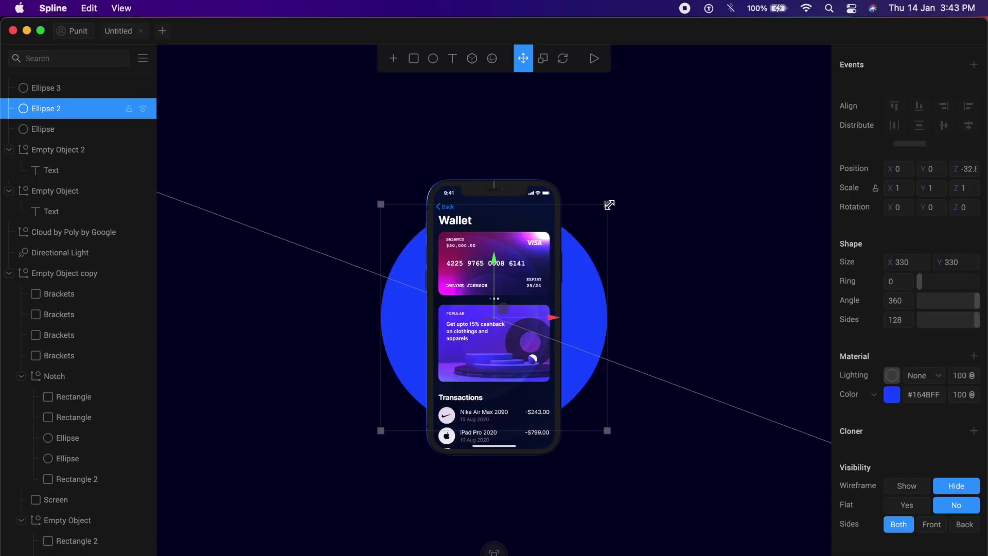
left_click_drag(608, 205, 690, 122)
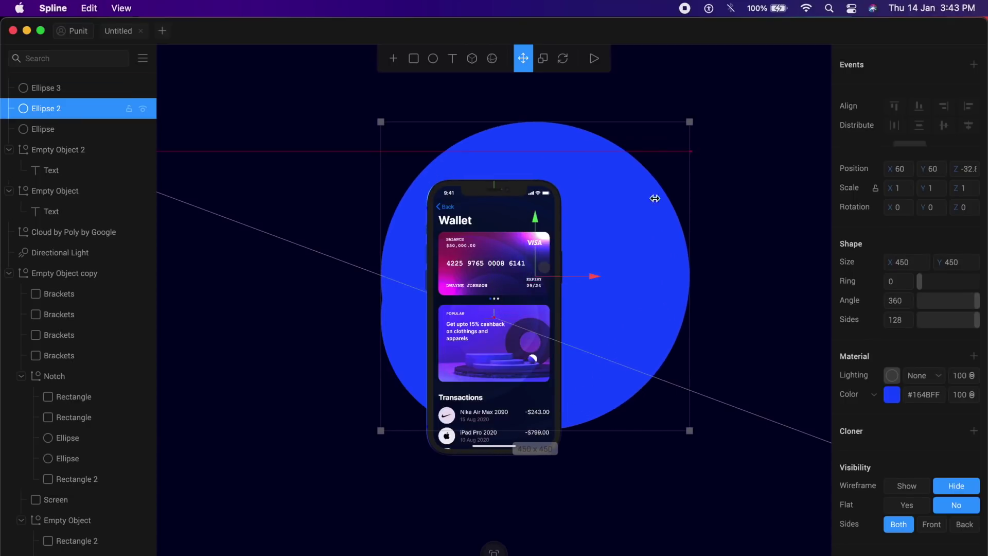
left_click_drag(608, 238, 610, 265)
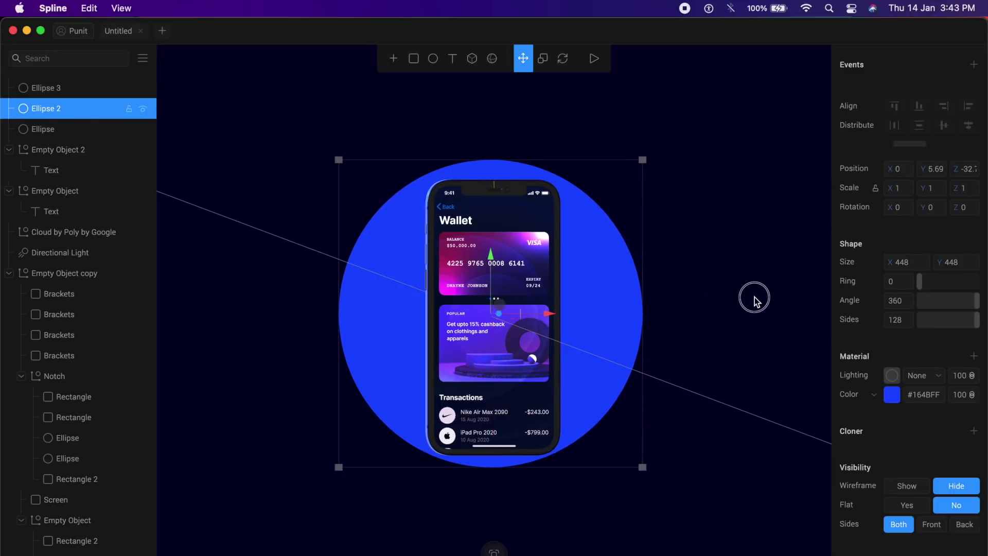
key("3")
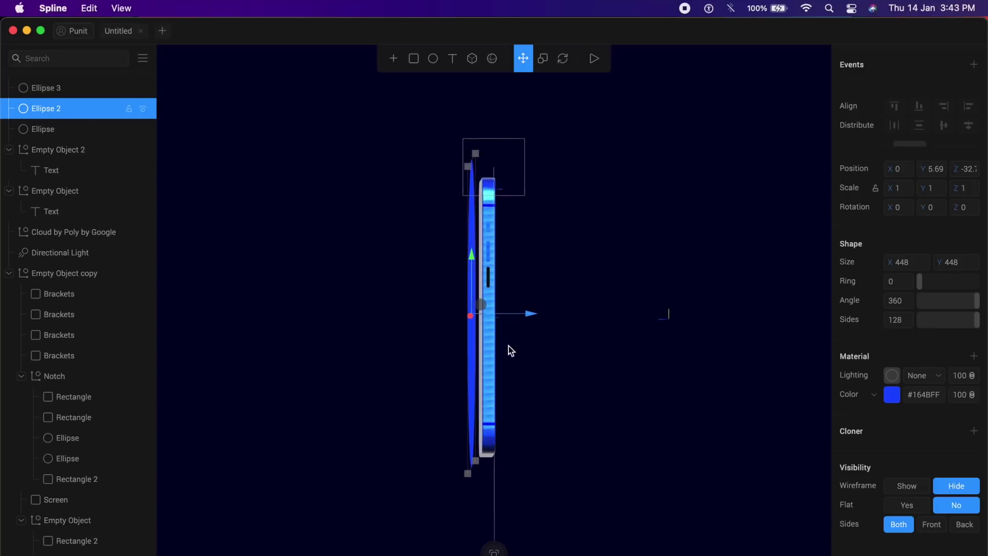
left_click_drag(518, 316, 466, 315)
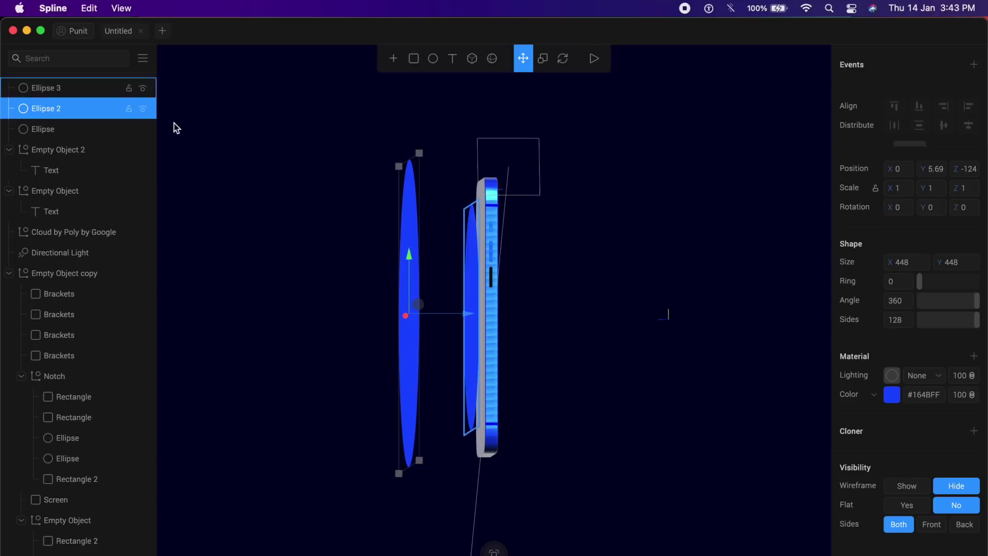
Size Ellipse 3 to 568 and push it far back to Z -466.
left_click(46, 88)
left_click(494, 551)
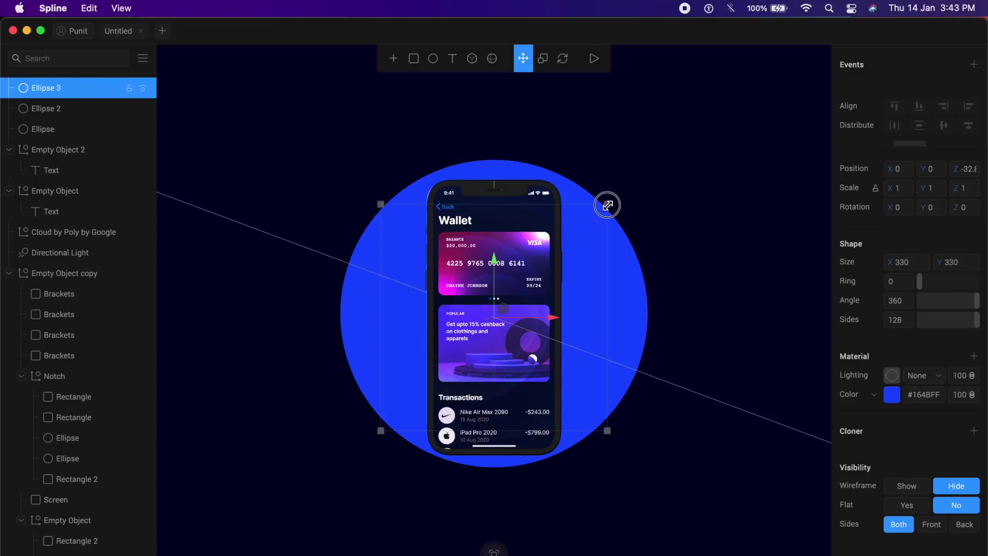
left_click_drag(607, 205, 770, 94)
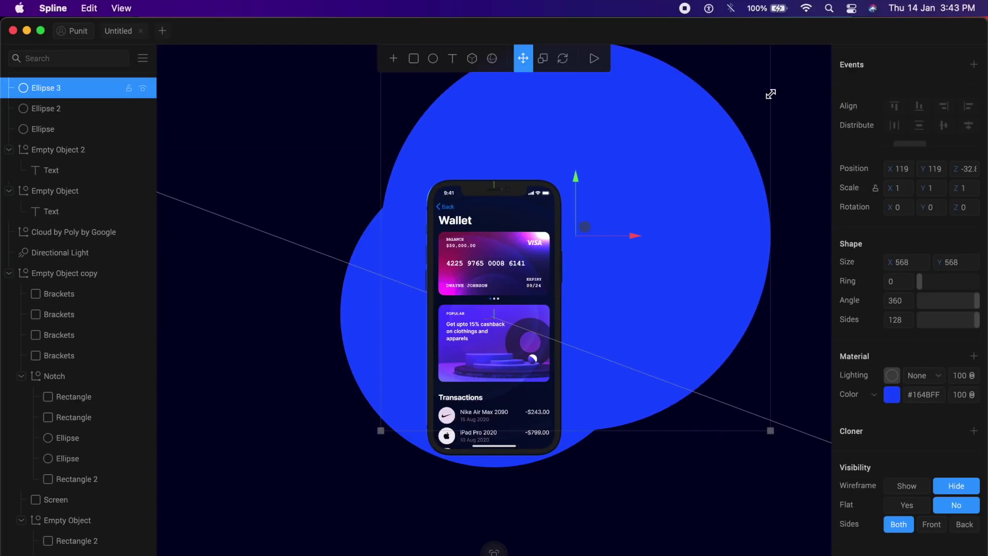
left_click_drag(609, 283, 700, 498)
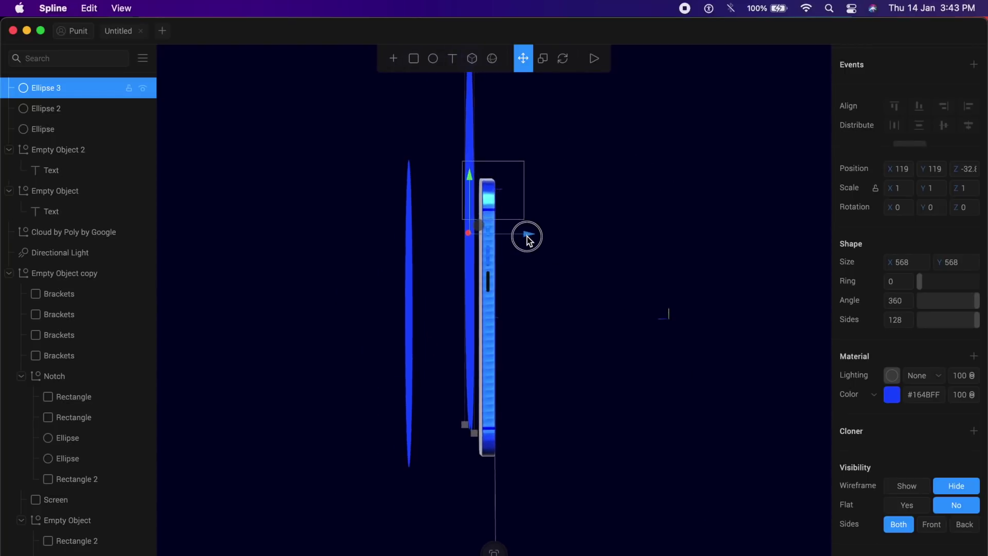
left_click_drag(499, 238, 231, 236)
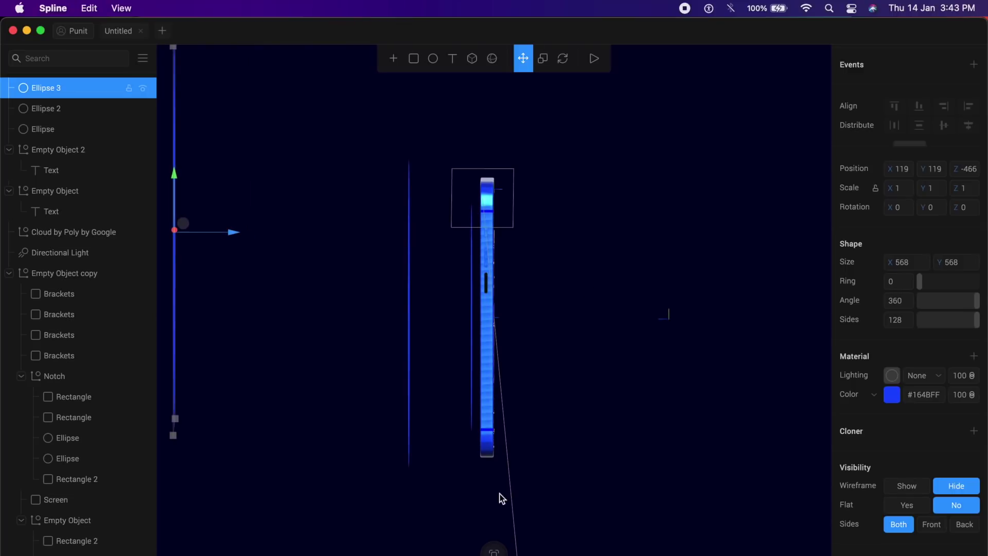
mouse_move(500, 549)
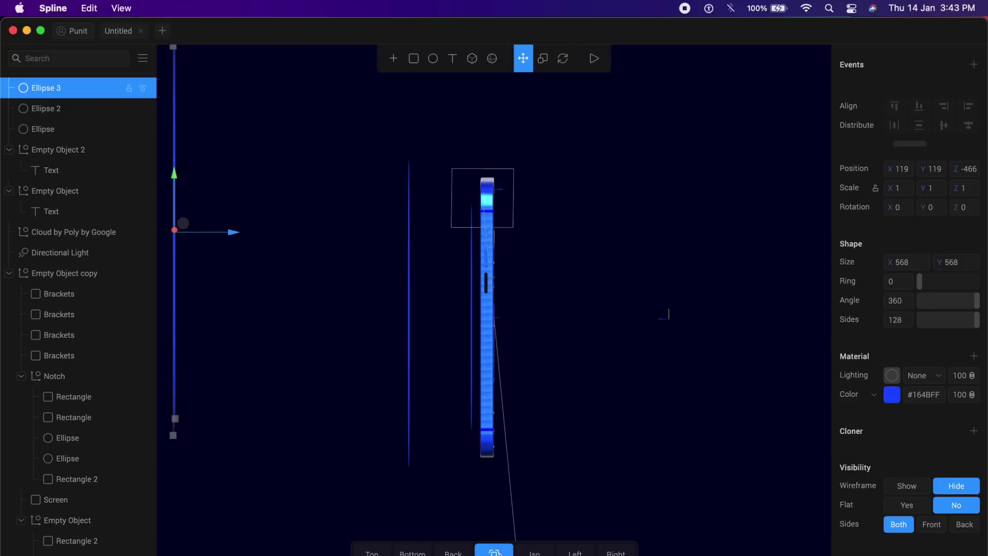
left_click(495, 552)
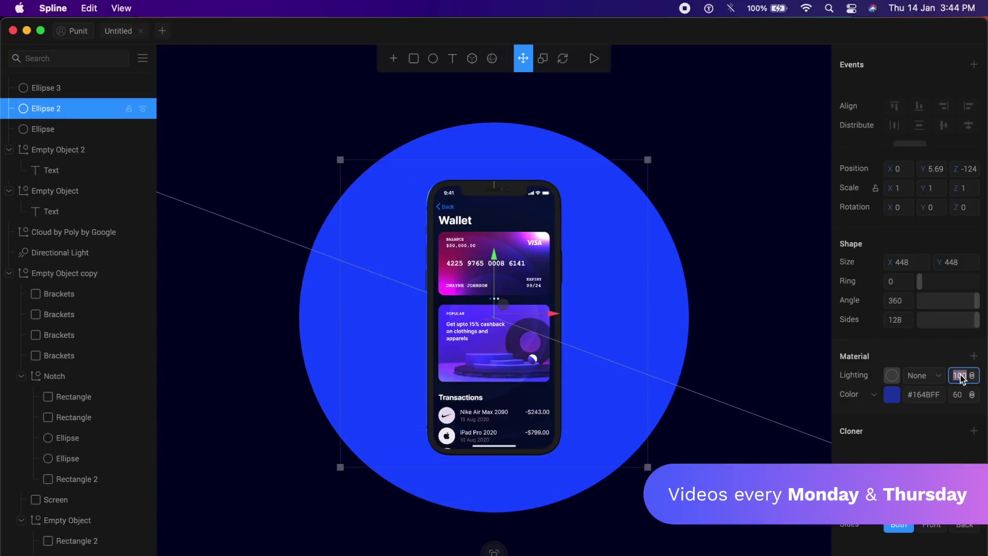
Set the ellipses' Material Lighting to Physical.
left_click(917, 361)
left_click(57, 88)
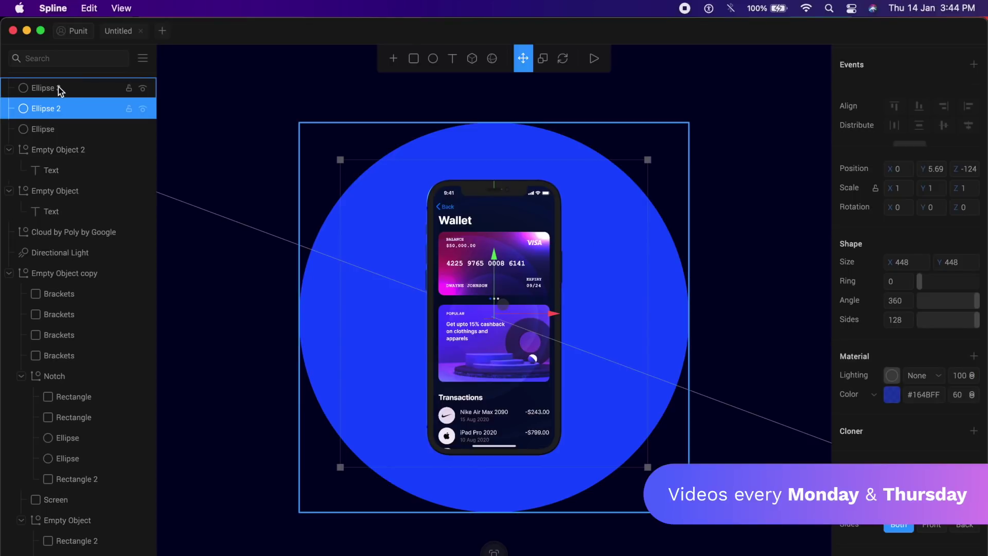
left_click(78, 132)
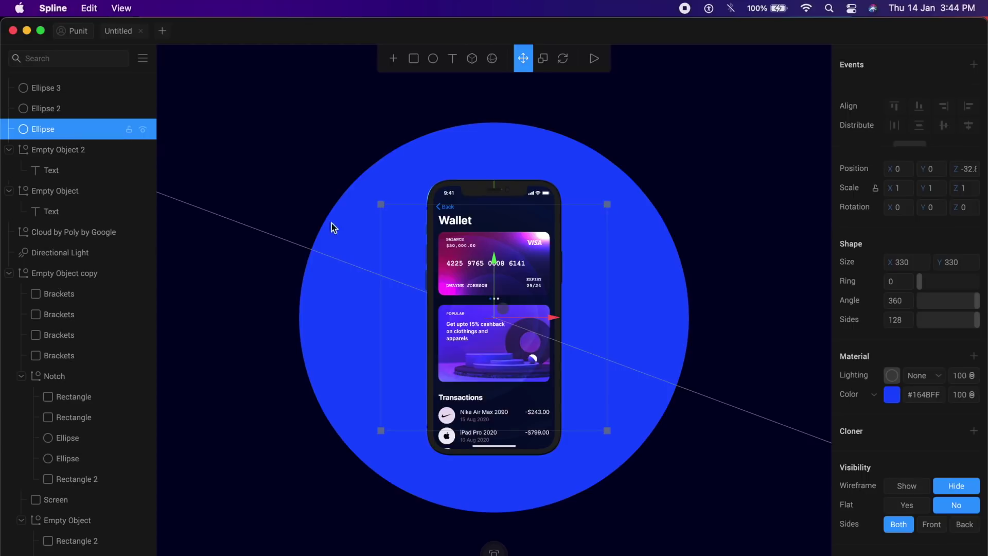
left_click(929, 379)
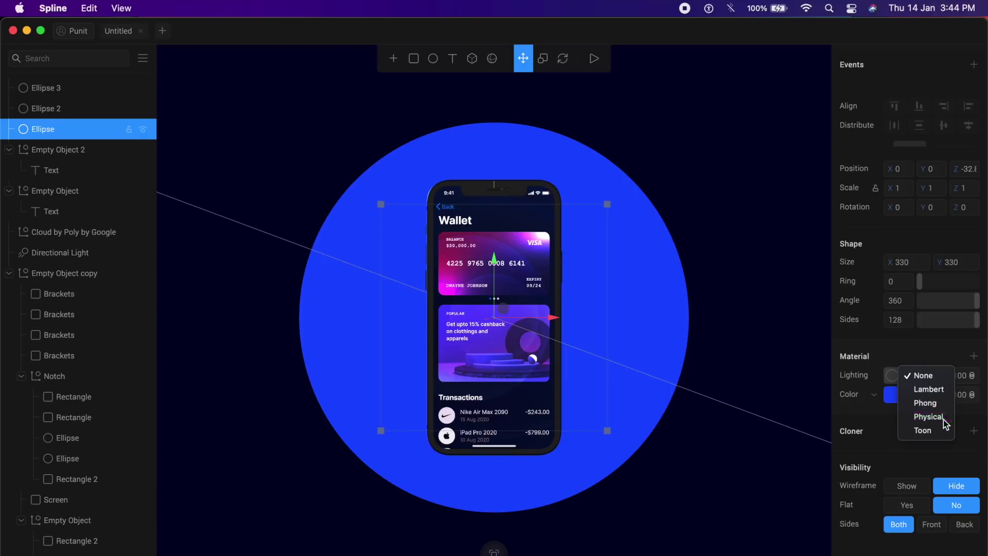
key("Escape")
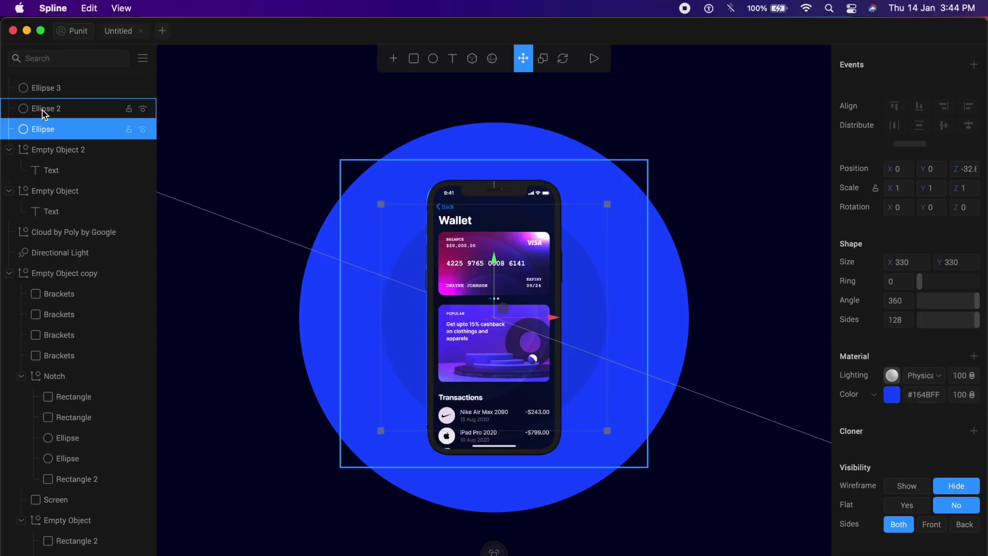
Fade Ellipse 3's colour to 20 opacity.
left_click(43, 88)
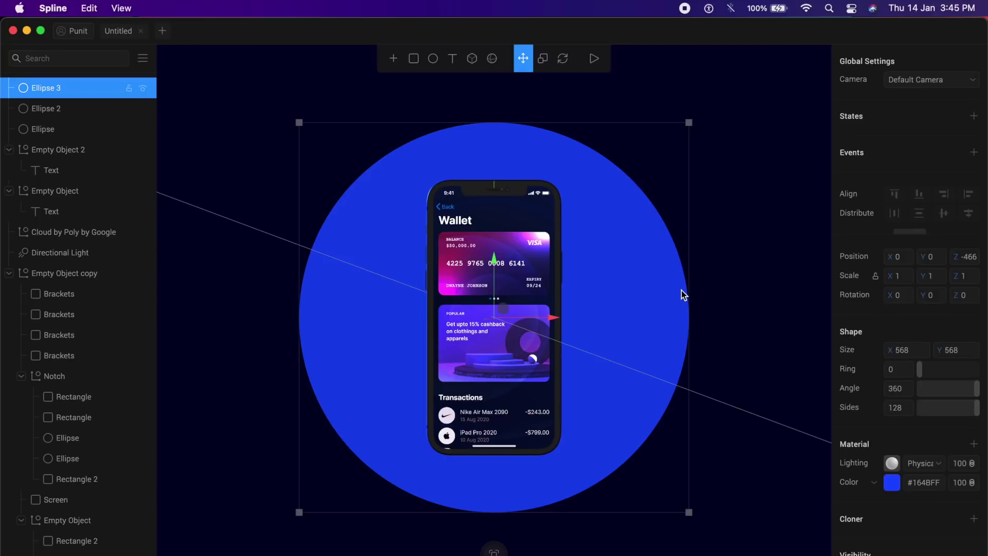
left_click(960, 483)
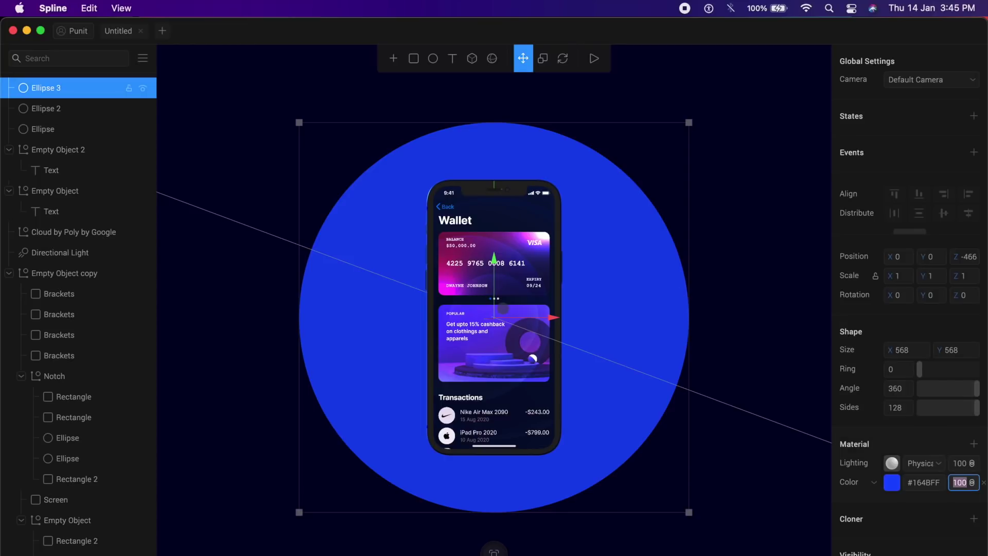
key("Return")
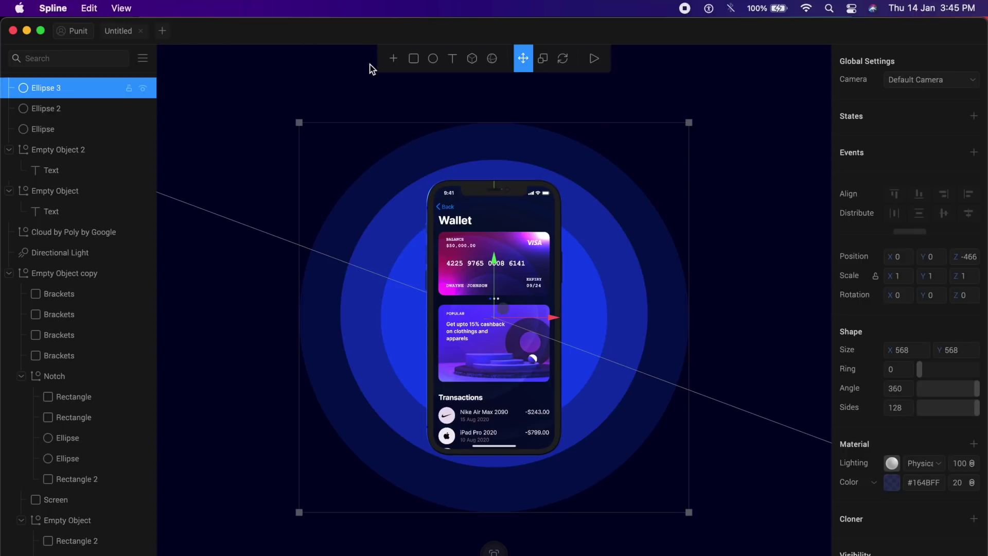
left_click(393, 59)
scroll(419, 258, "down", 5)
Add a Point Light and place it right of the phone at X 390, Y 38.8.
left_click(419, 304)
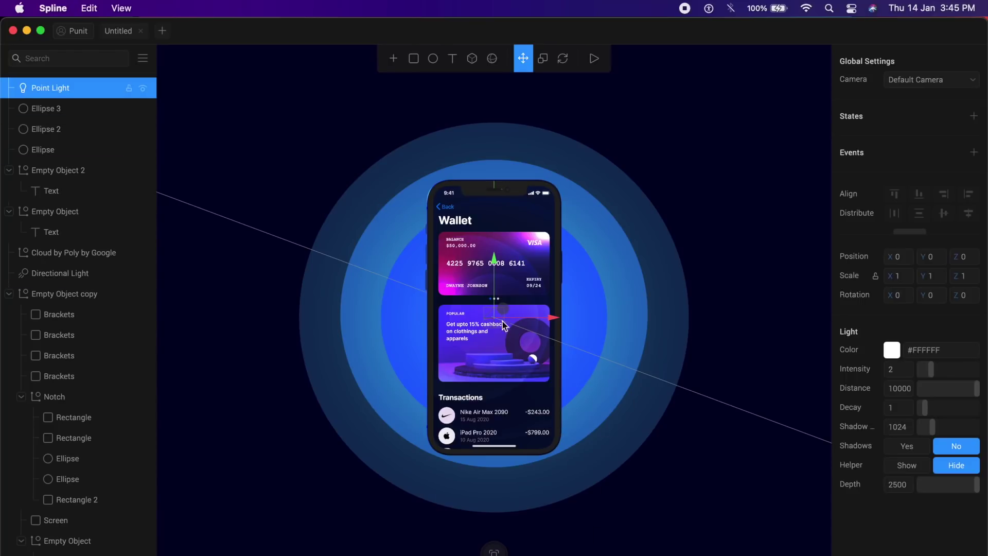
left_click_drag(533, 317, 594, 321)
left_click_drag(473, 319, 730, 330)
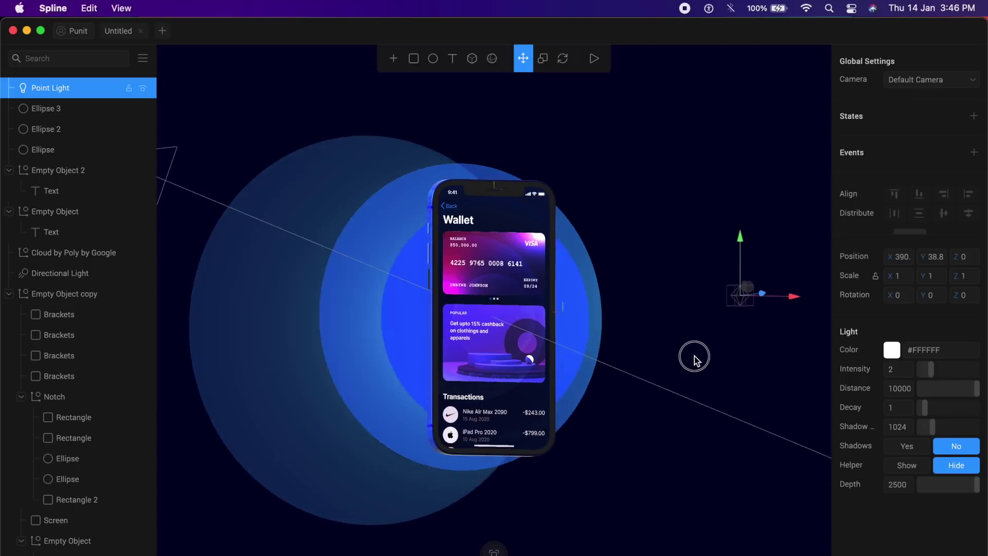
left_click_drag(694, 359, 701, 358)
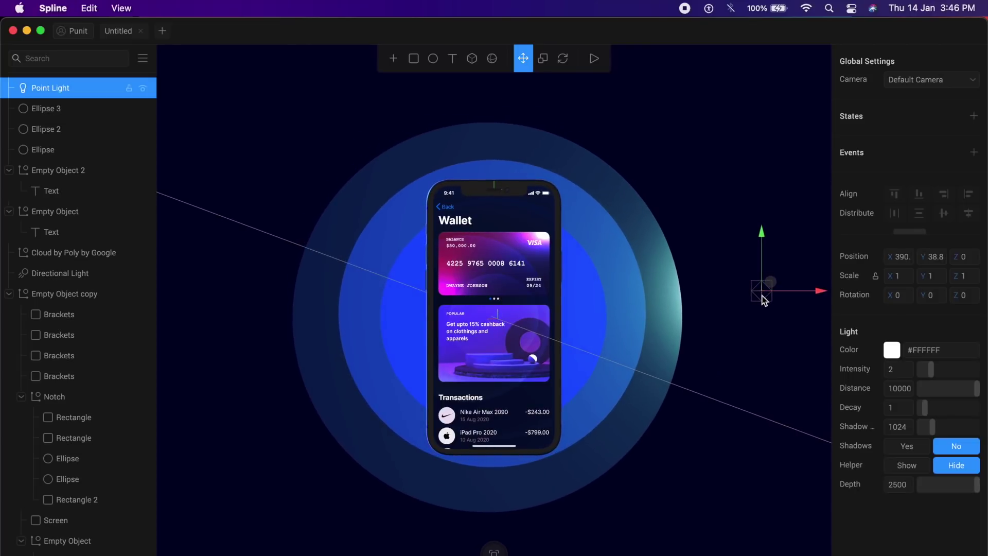
Move the Point Light's State 1 position to the left of the rings.
left_click(973, 116)
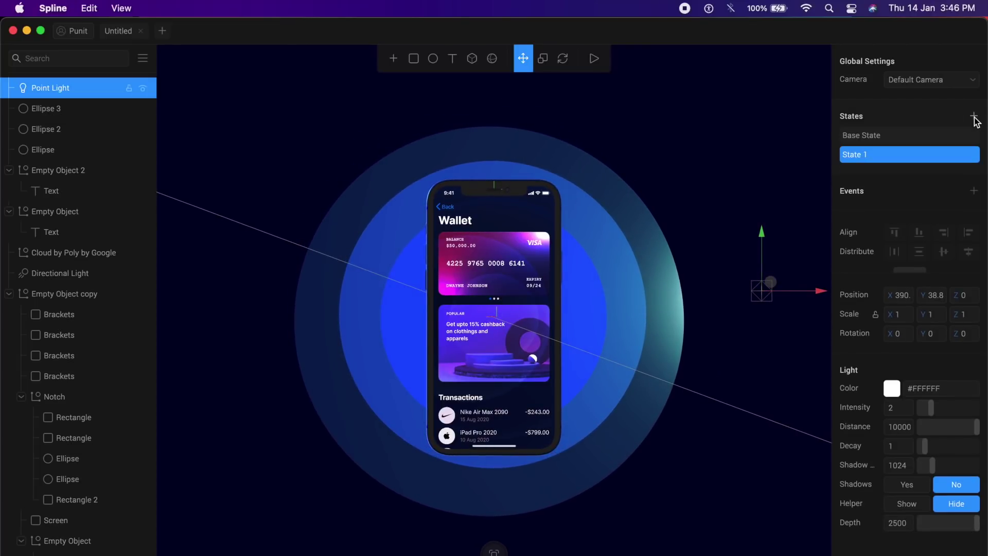
left_click(852, 137)
left_click(851, 136)
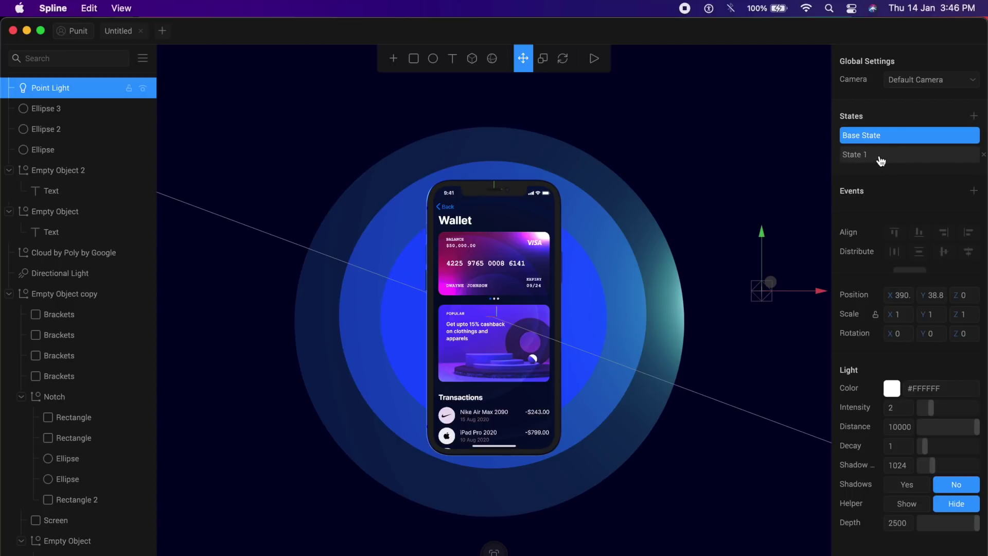
left_click(881, 160)
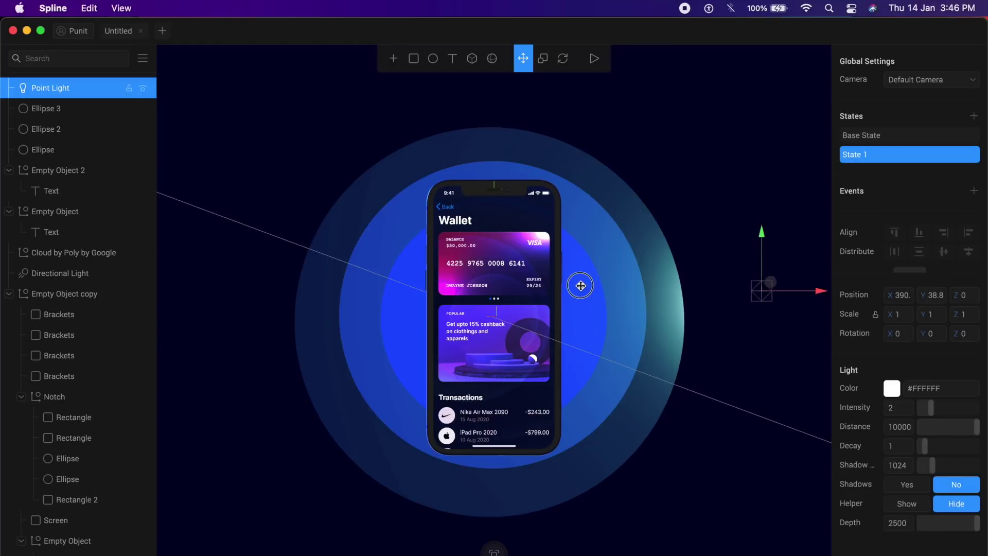
left_click_drag(580, 286, 298, 286)
Add a state to Ellipse 3 and scale its Base State to 0.
left_click(334, 206)
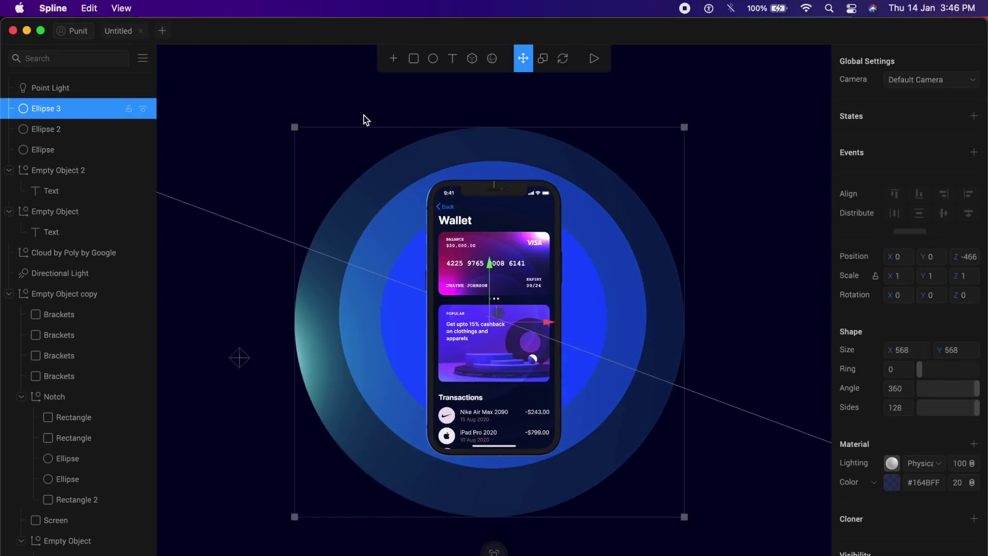
left_click(302, 90)
left_click(426, 148)
left_click(974, 117)
left_click(885, 141)
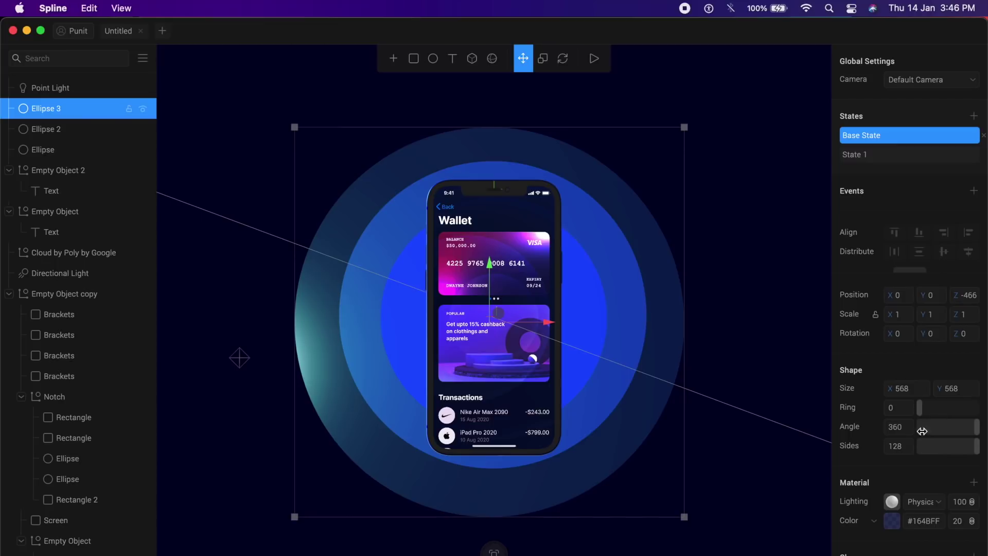
left_click(903, 322)
type("0")
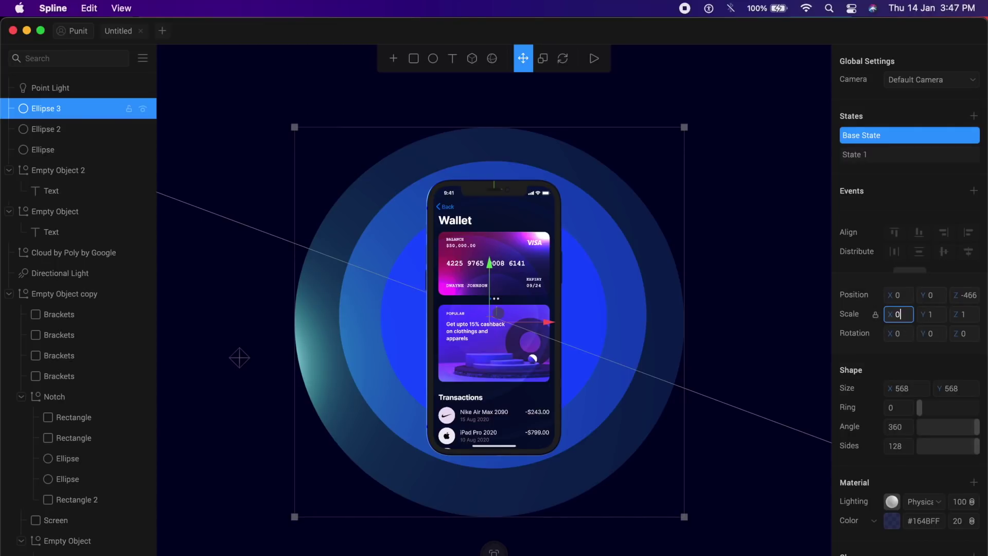
key("Return")
left_click(85, 128)
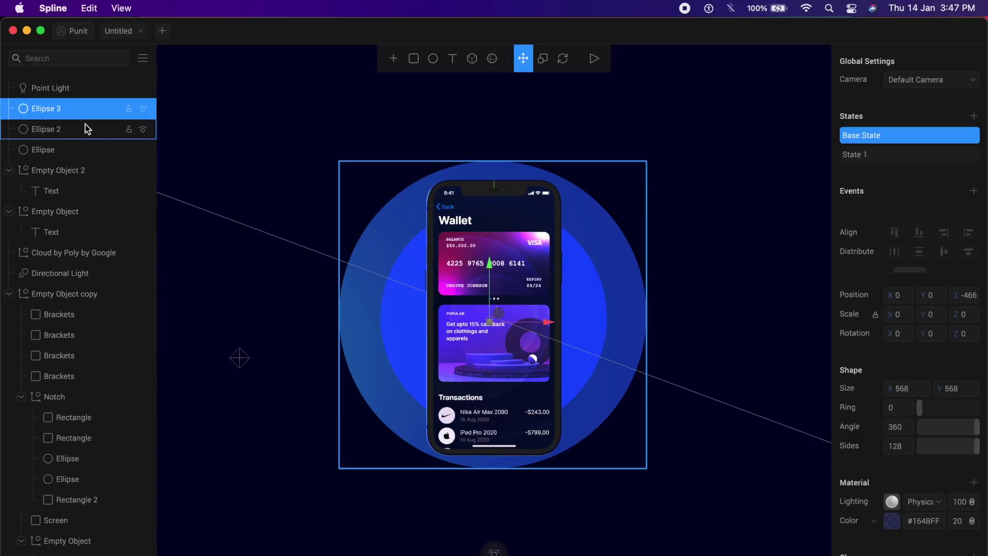
left_click(100, 146)
Select the phone group Empty Object copy and show its edge-on Base State.
left_click(715, 215)
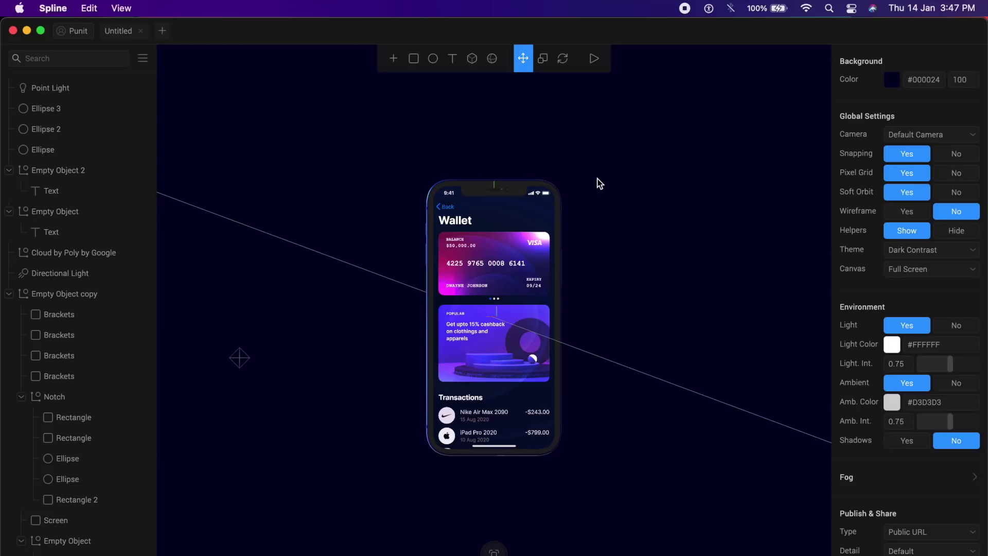
left_click(511, 212)
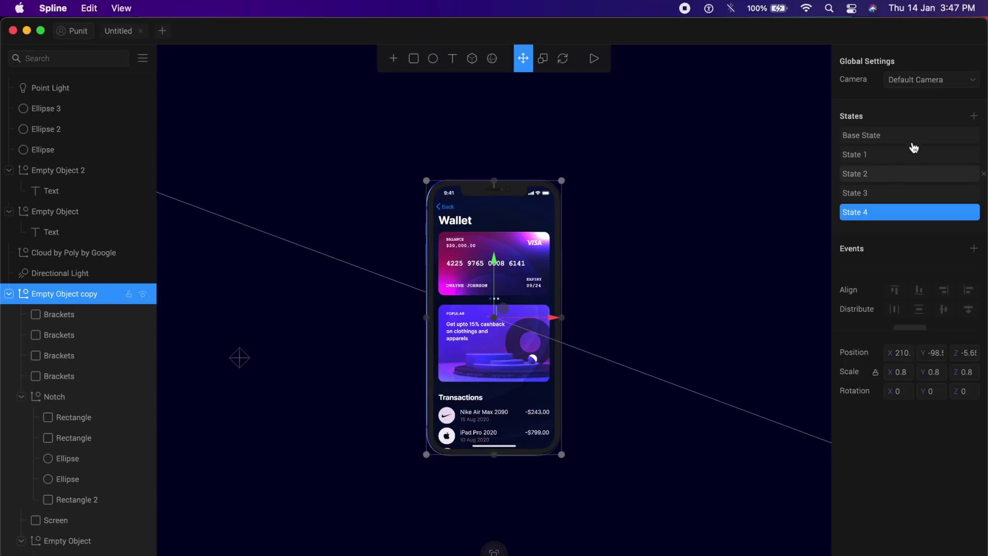
left_click(883, 138)
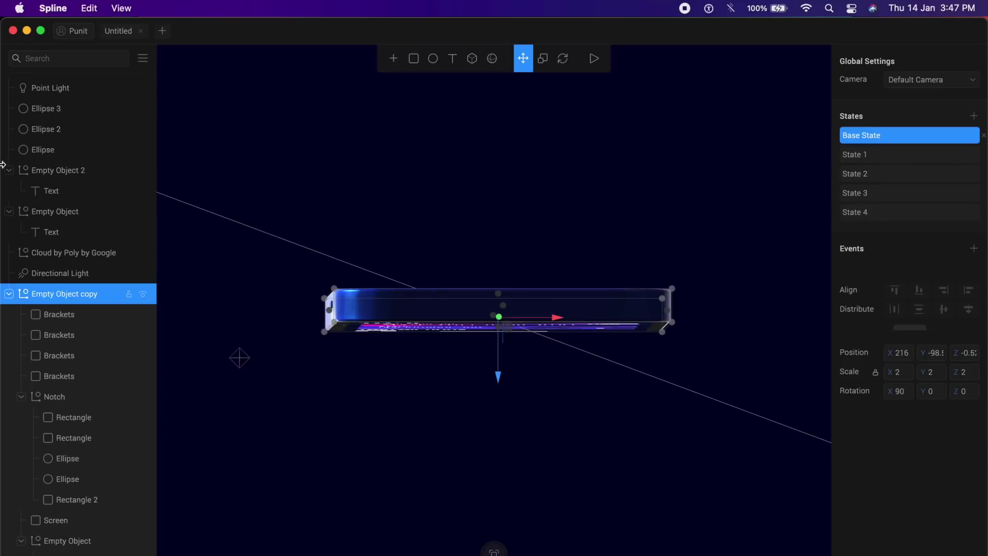
left_click(73, 214)
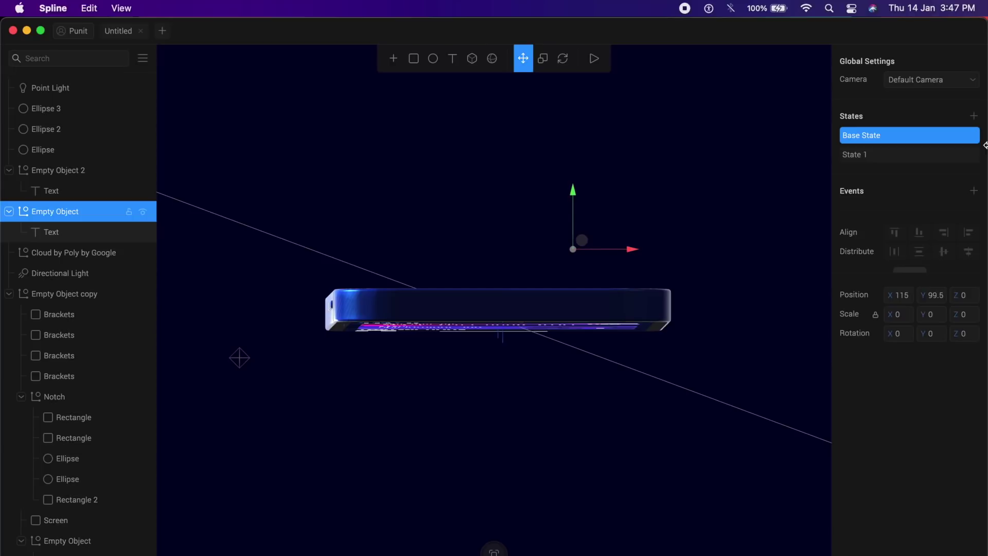
left_click(62, 172)
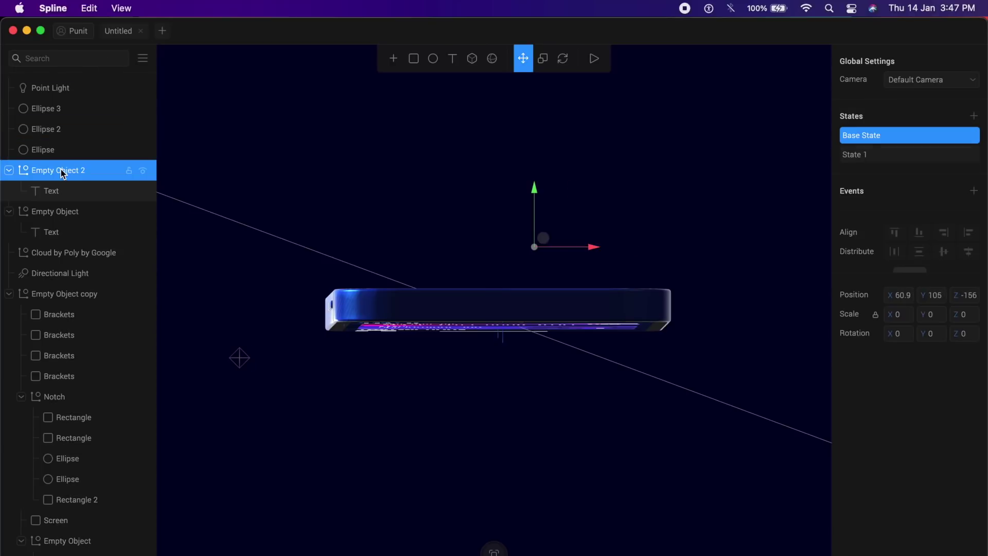
left_click(558, 312)
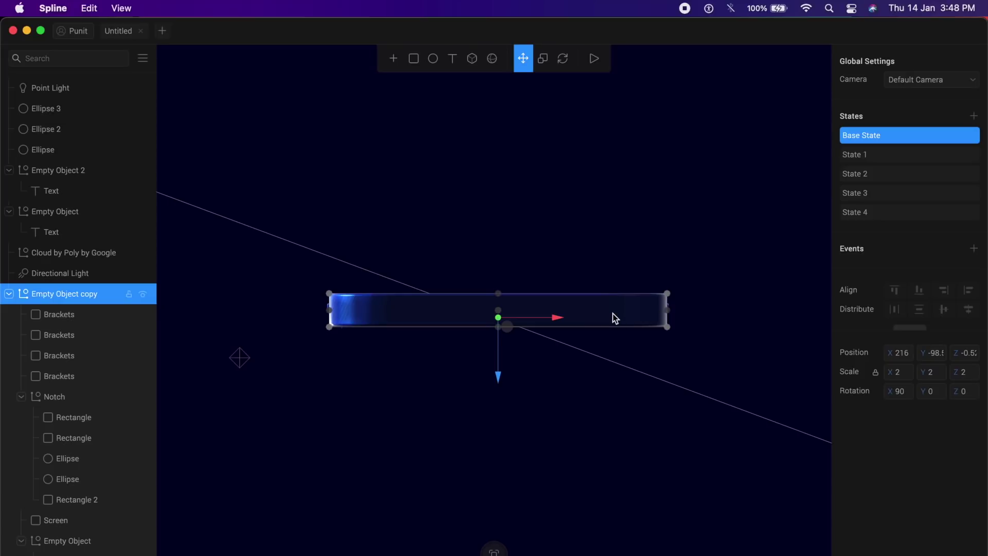
Add an event to the phone group that plays State 1 on Start.
left_click(974, 251)
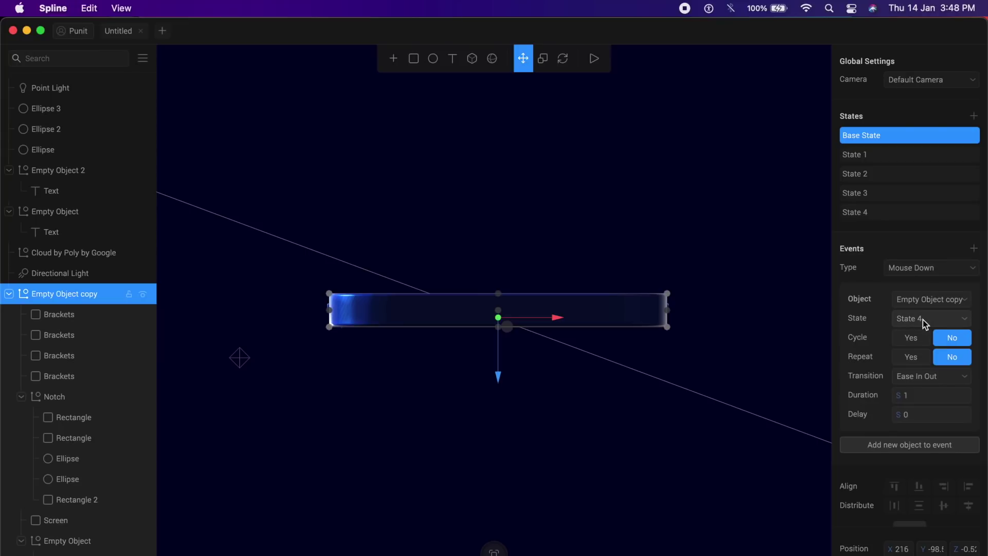
left_click(922, 320)
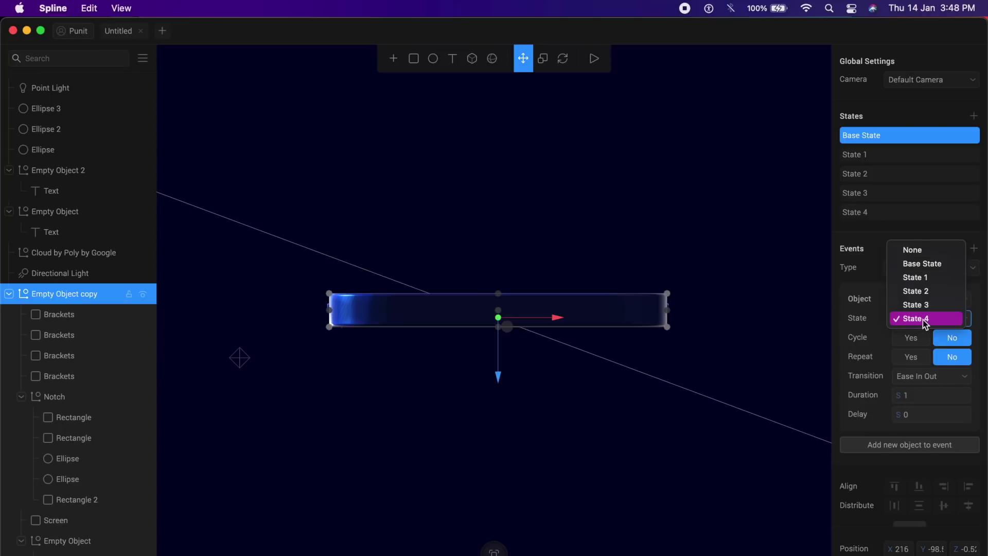
left_click(919, 277)
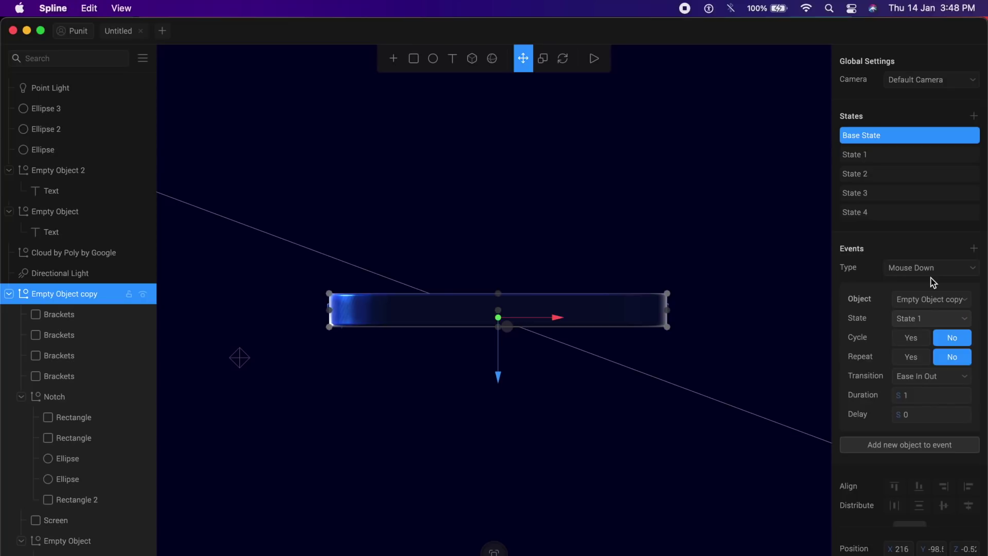
left_click(921, 270)
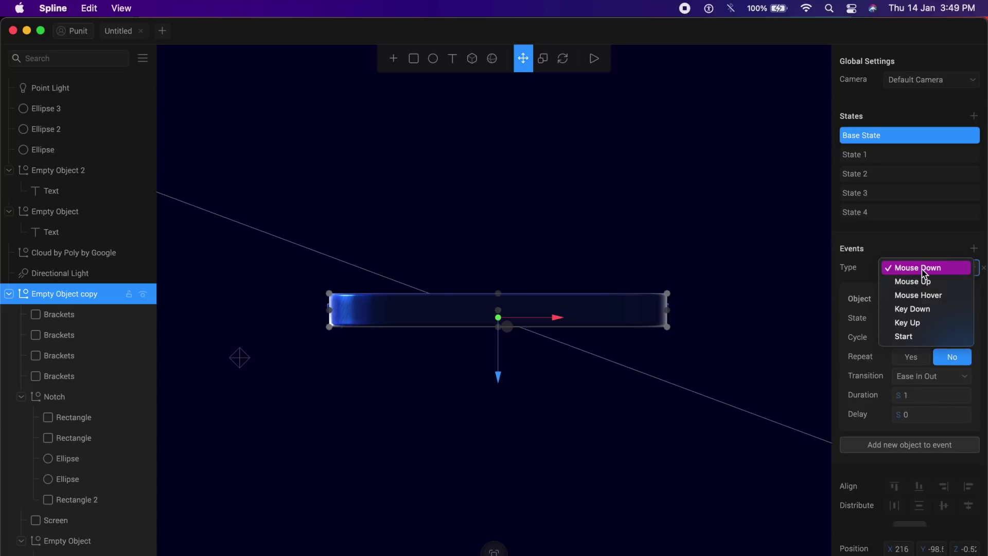
left_click(909, 337)
Give the Start event an Ease Out transition of 2.5 s and a 2 s delay.
left_click(922, 380)
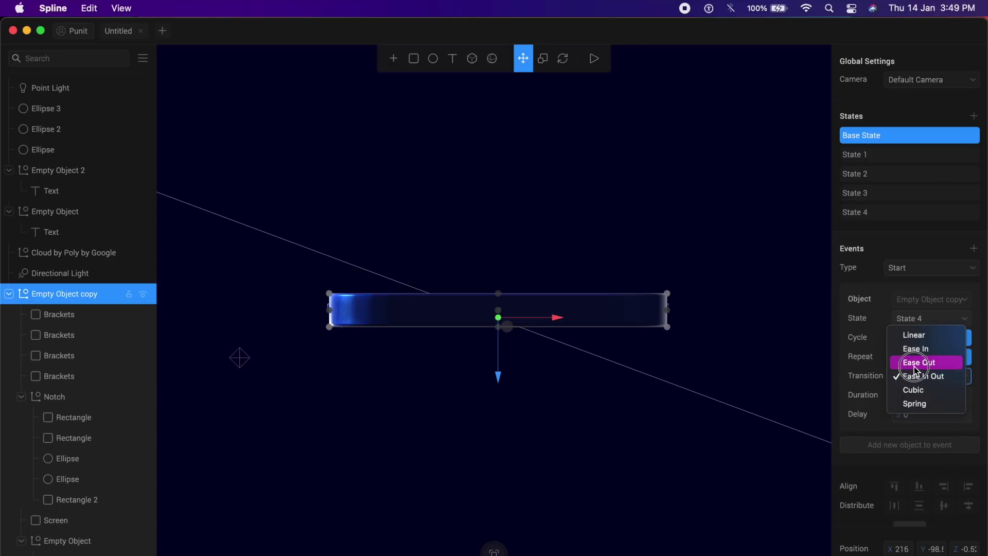
left_click(919, 362)
left_click(924, 397)
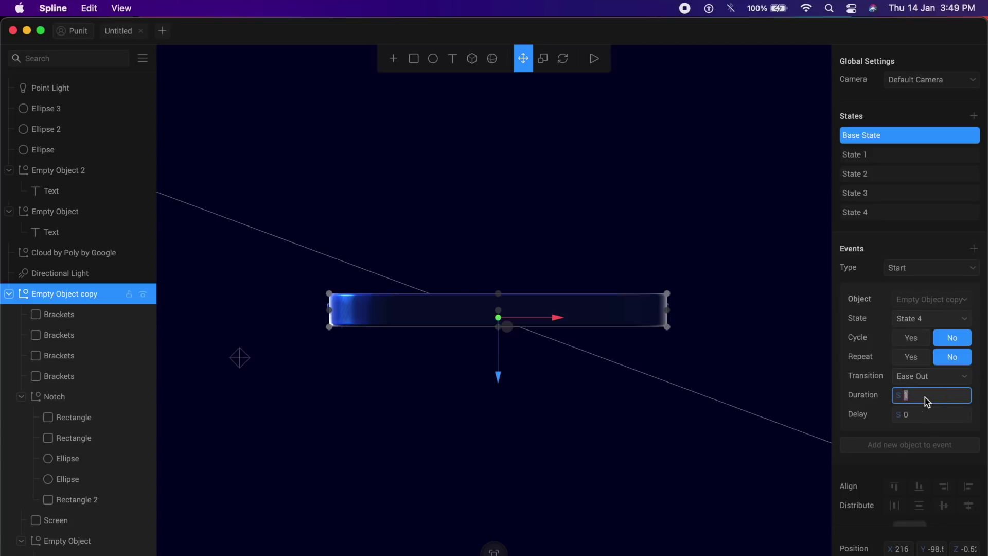
type("2.5")
key("Return")
left_click(916, 421)
type("2")
key("Return")
Preview the phone's Start animation, then return to editing.
key("p")
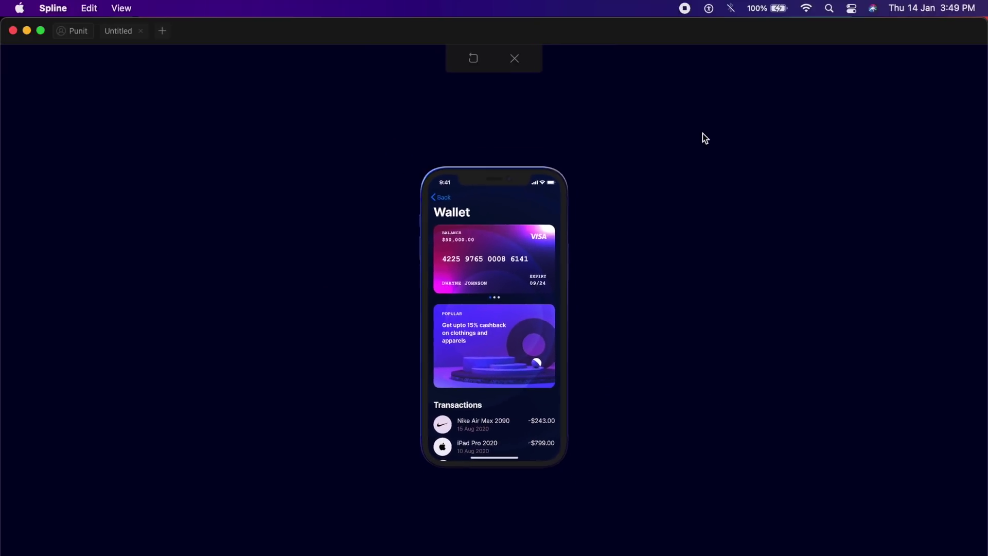
left_click(509, 56)
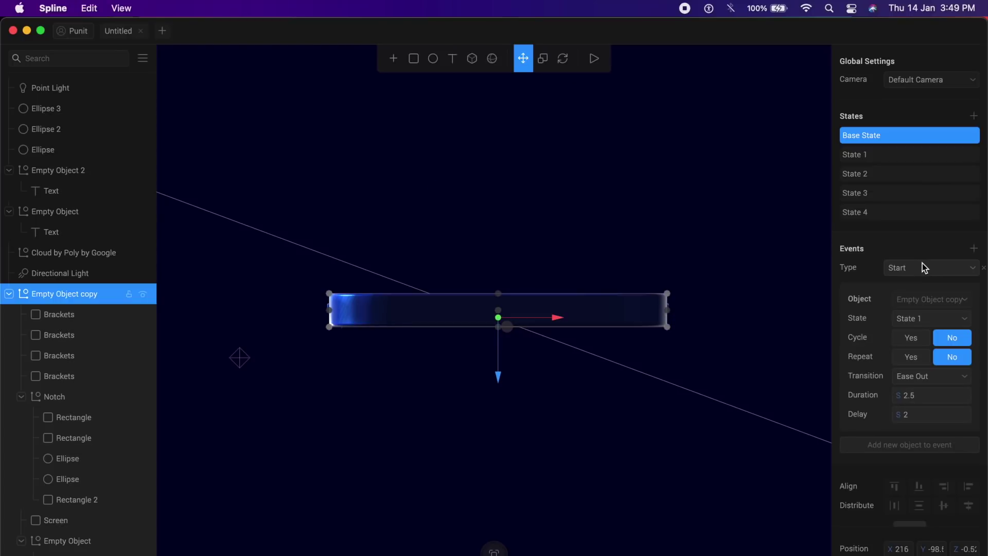
Add a Key Down event on key 1 with a 1.5 s duration.
left_click(974, 249)
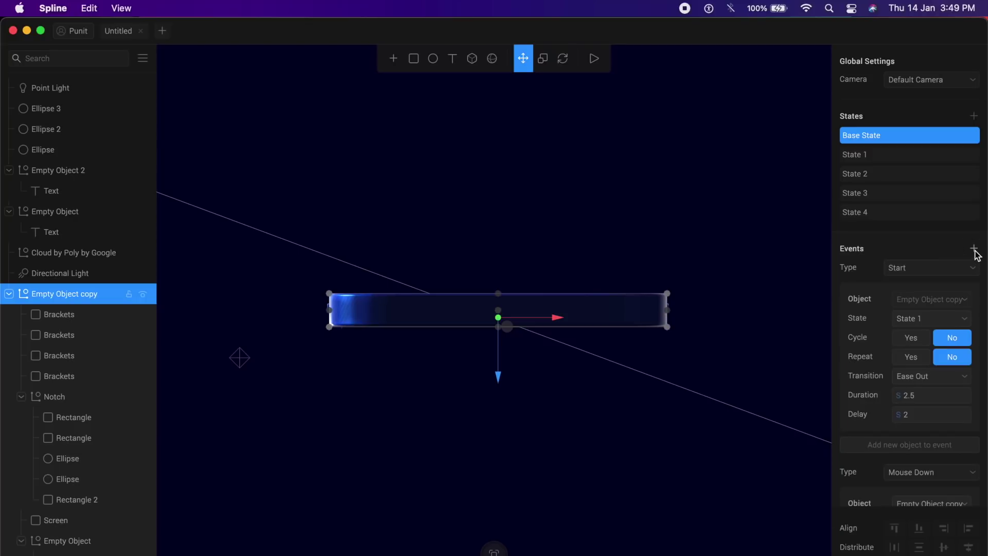
scroll(900, 340, "down", 4)
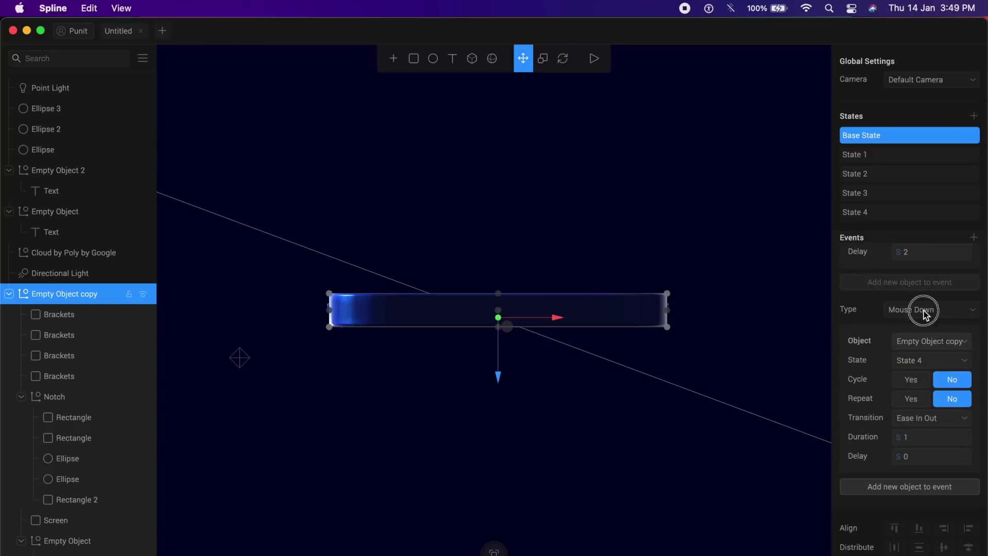
left_click(926, 311)
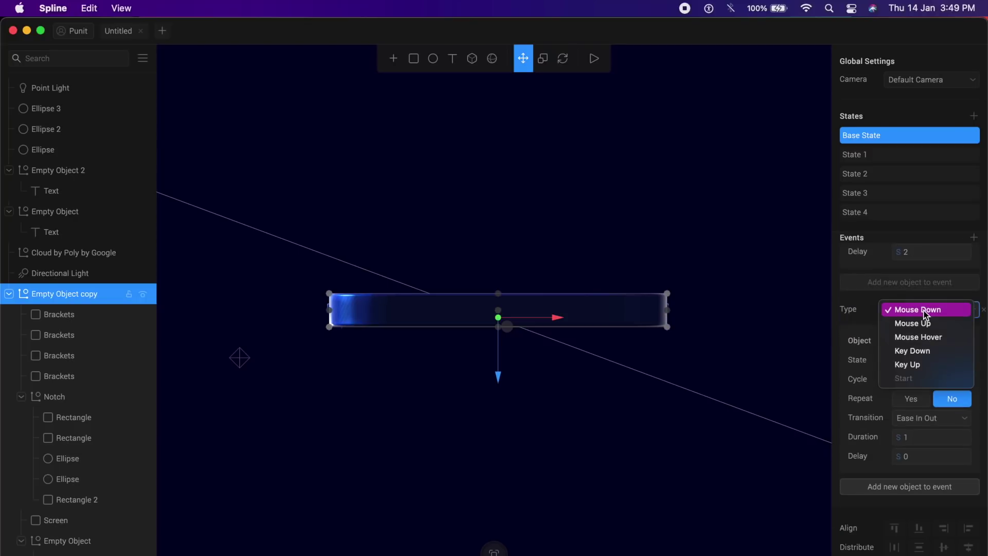
left_click(930, 351)
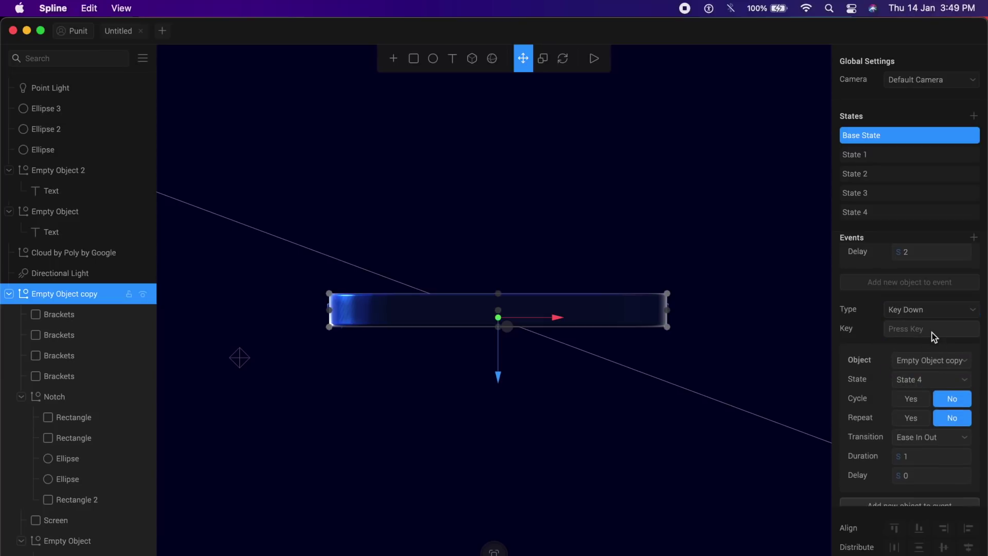
left_click(932, 332)
type("1")
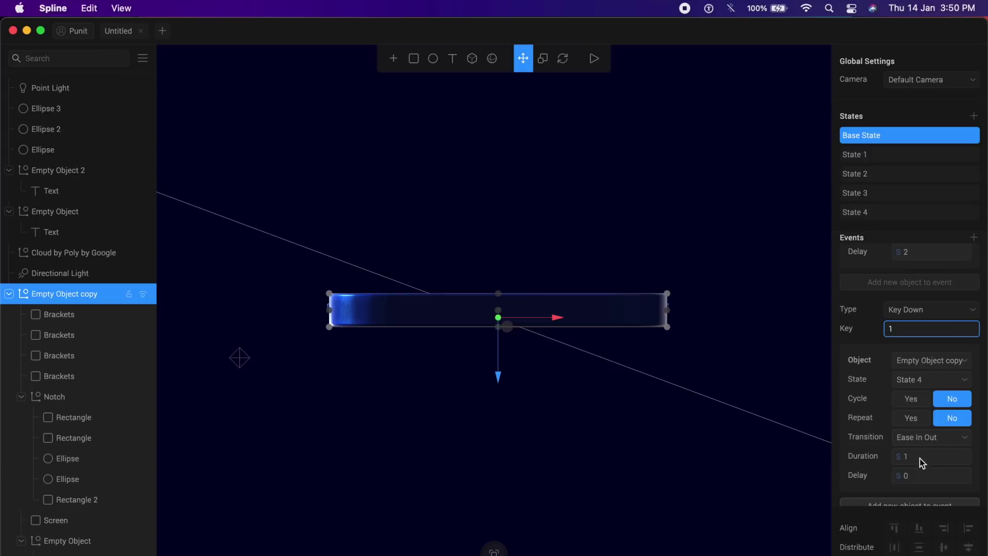
left_click(919, 458)
type("1.5")
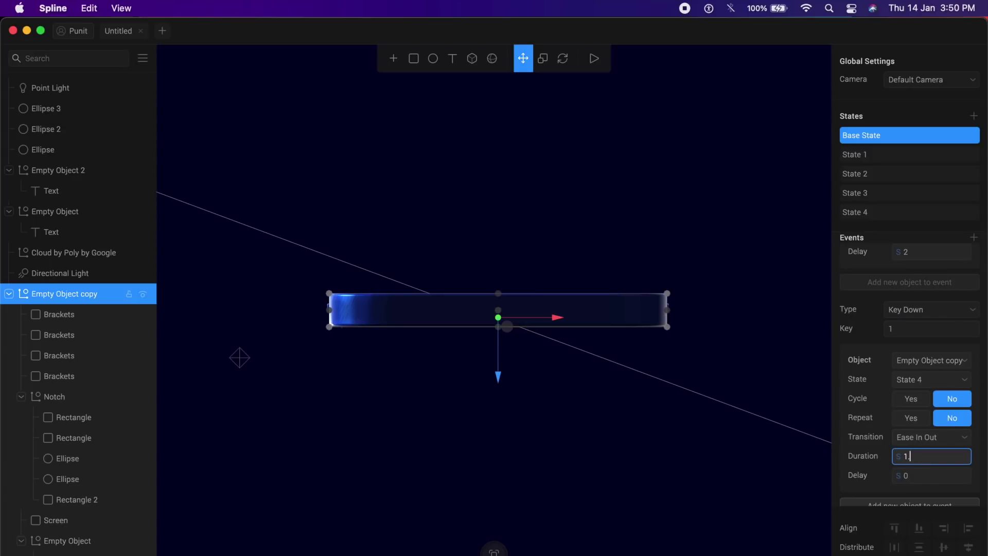
key("Return")
Retarget the key event to State 2, assign key 2, and edit its duration.
left_click(965, 382)
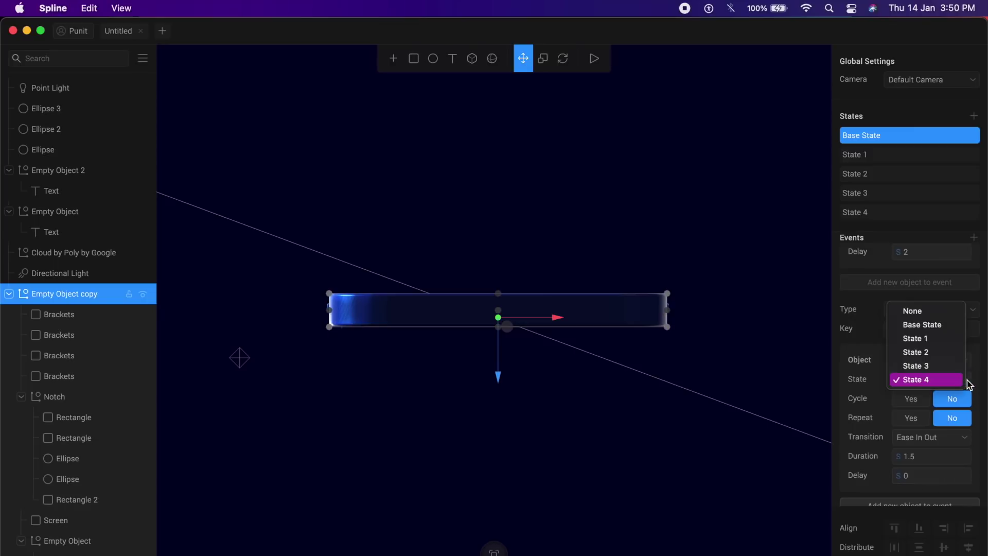
left_click(915, 351)
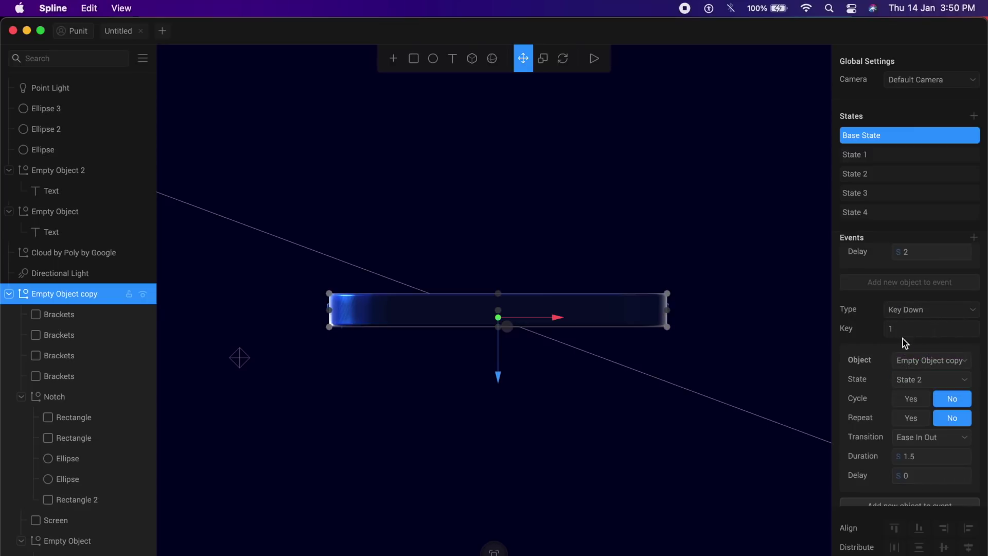
scroll(902, 338, "down", 1)
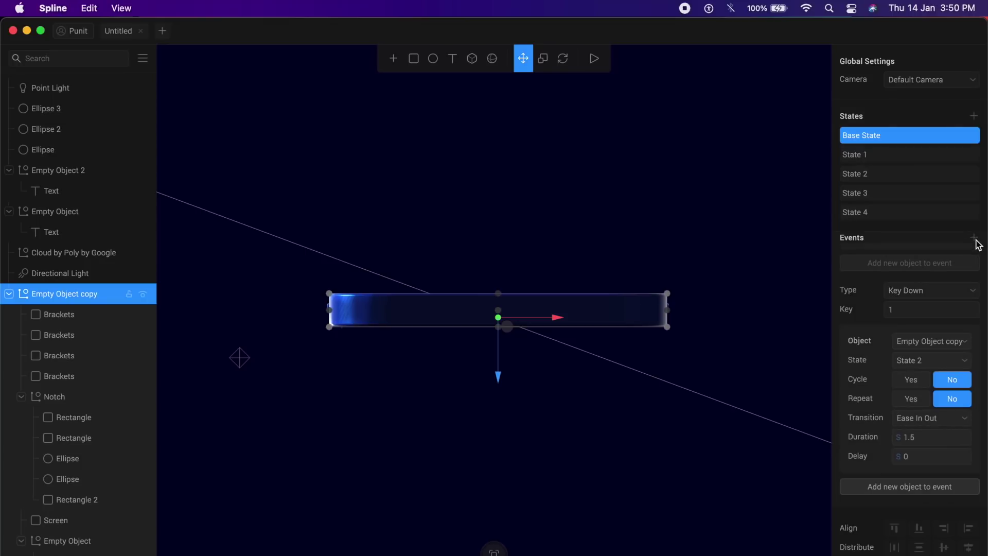
scroll(885, 334, "up", 5)
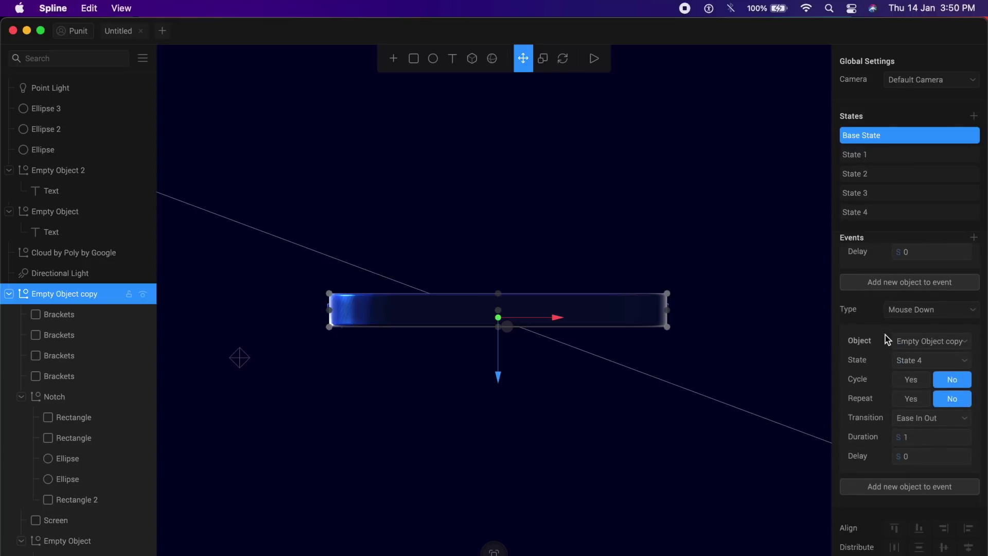
left_click(940, 310)
left_click(936, 349)
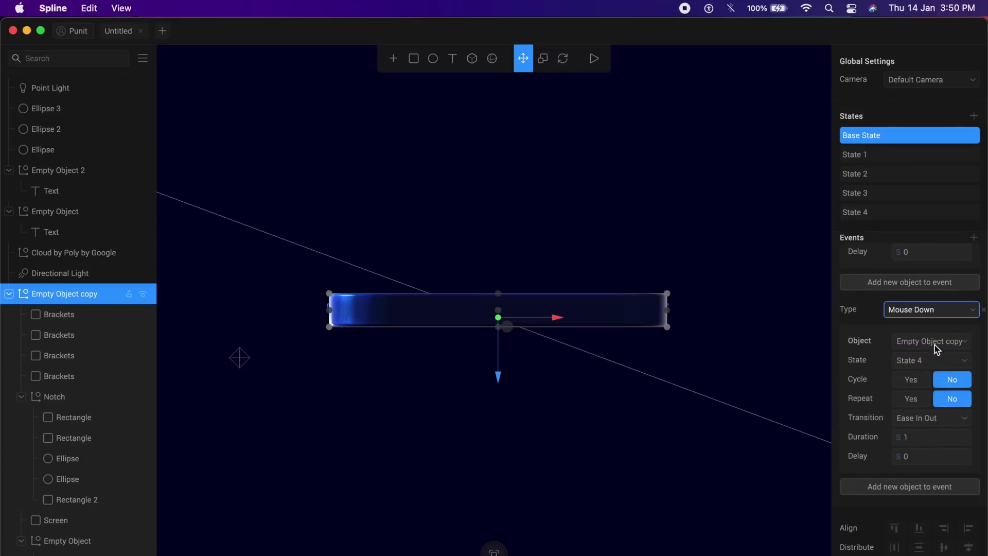
left_click(915, 333)
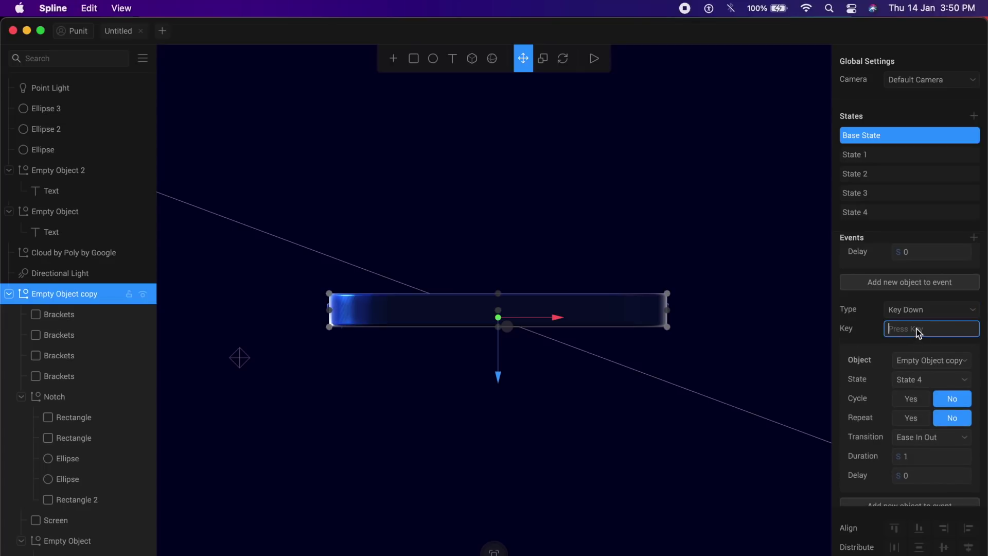
type("2")
left_click(912, 457)
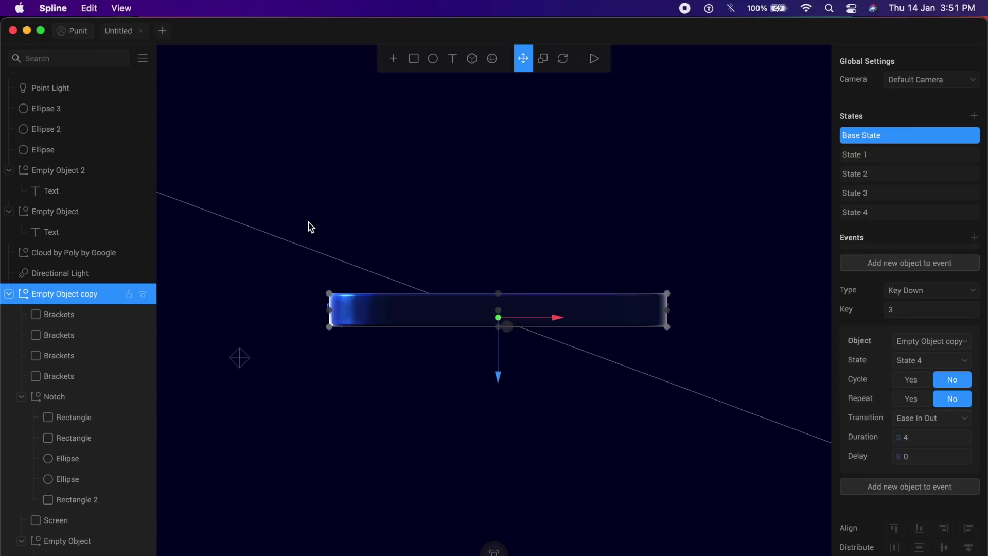
Give Empty Object a Key Down event on key 1 playing State 1 over 3 s.
left_click(76, 218)
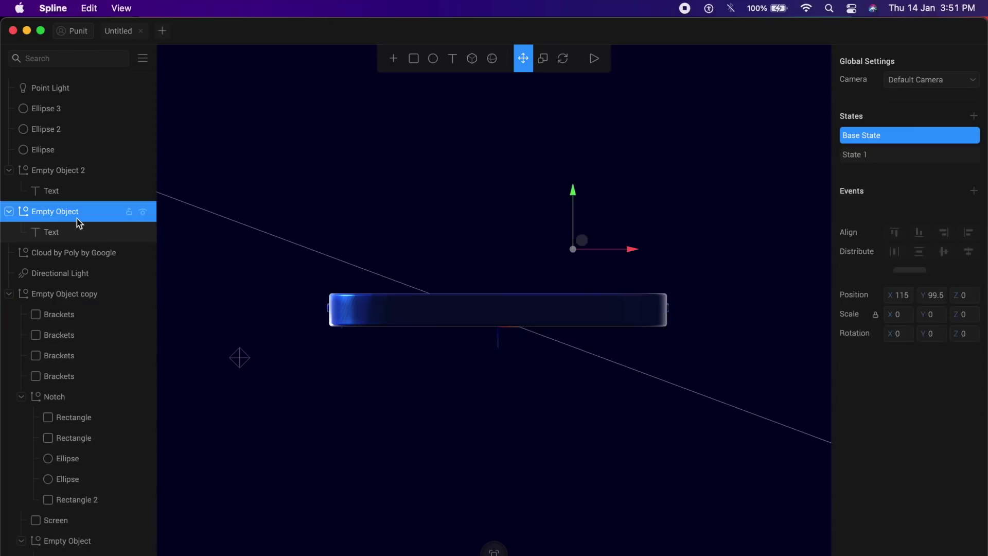
left_click(973, 191)
left_click(932, 248)
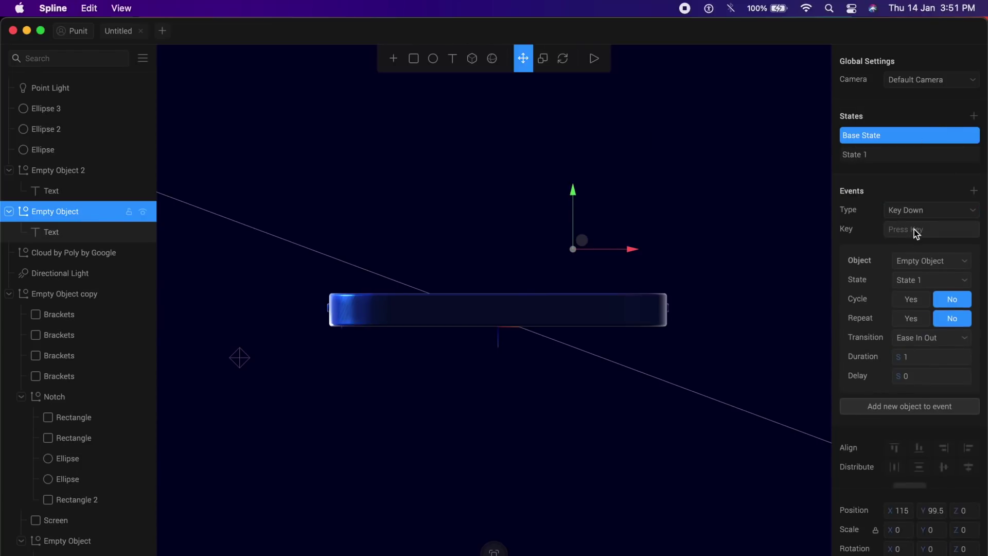
left_click(916, 232)
key("1")
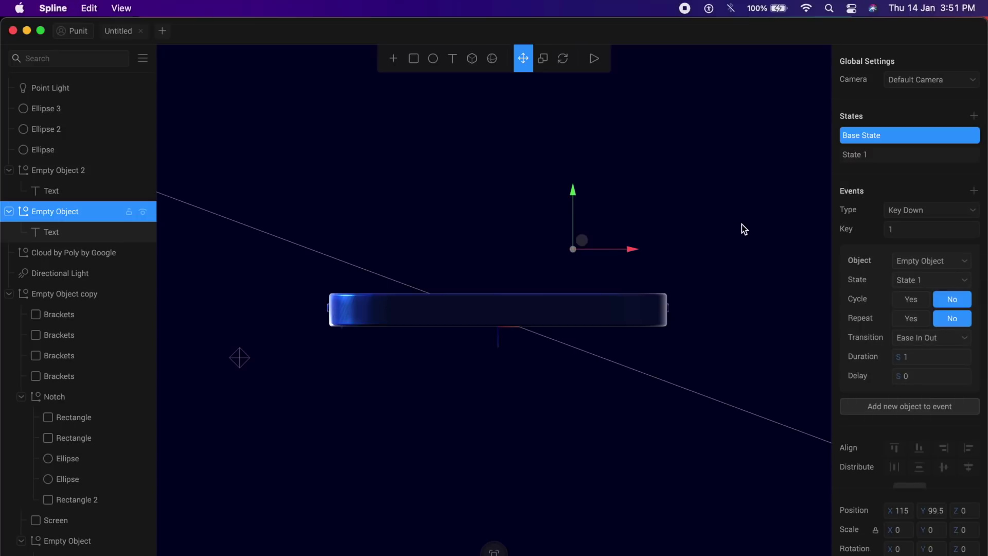
left_click(914, 280)
left_click(914, 282)
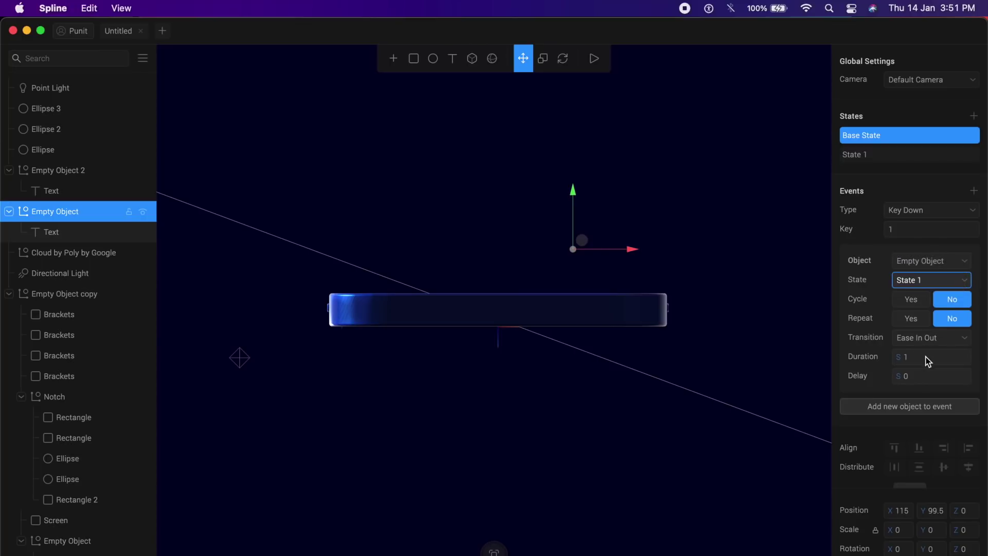
left_click(927, 357)
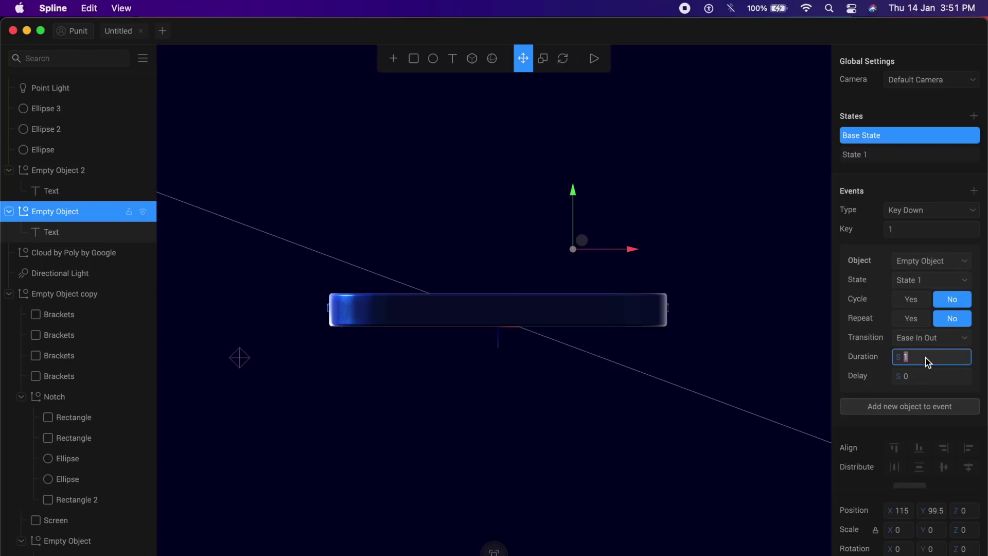
type("3")
key("Return")
Add a second Key Down event on key 2 returning to Base State over 0.5 s.
left_click(973, 191)
scroll(926, 412, "down", 3)
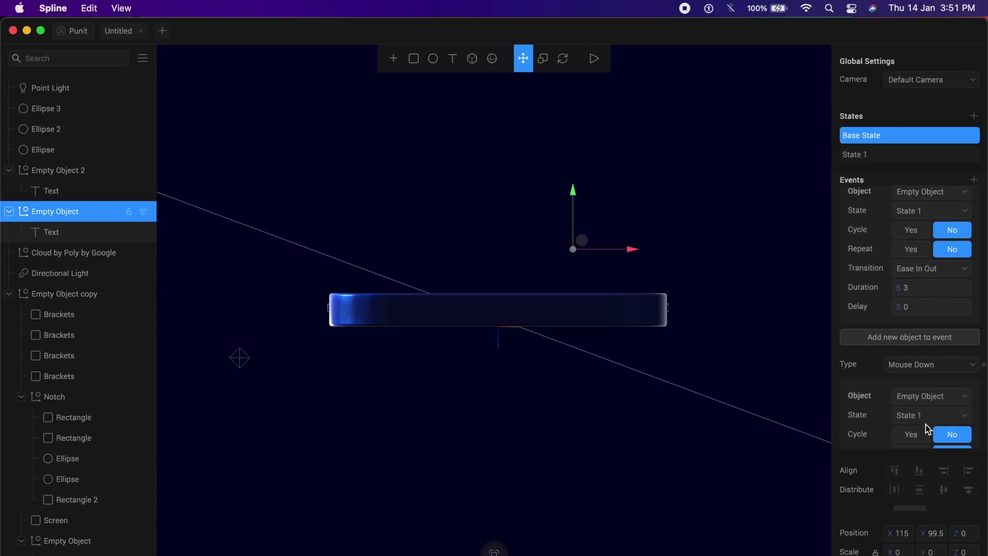
left_click(969, 361)
left_click(914, 402)
left_click(908, 382)
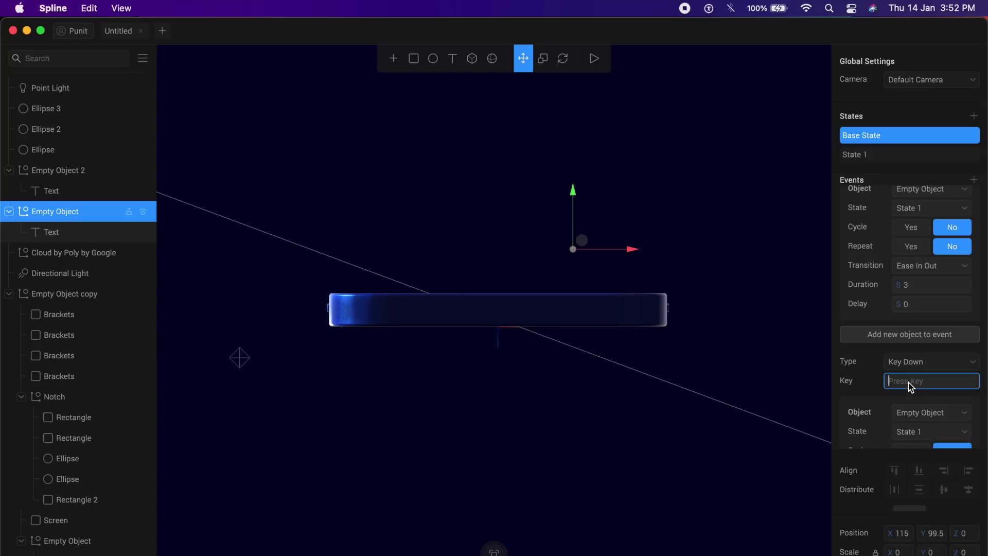
type("2")
key("Return")
scroll(925, 381, "down", 5)
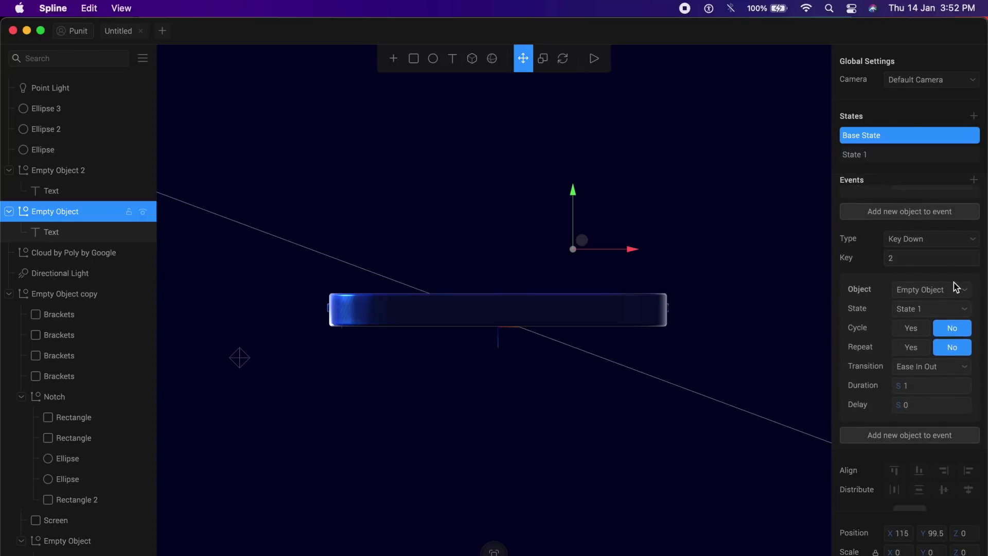
left_click(958, 309)
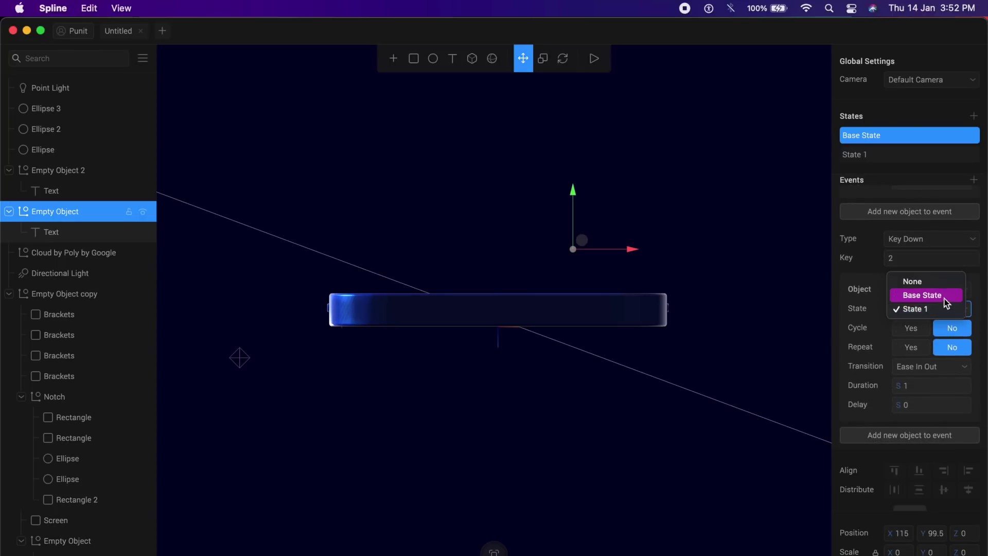
left_click(947, 297)
left_click(924, 390)
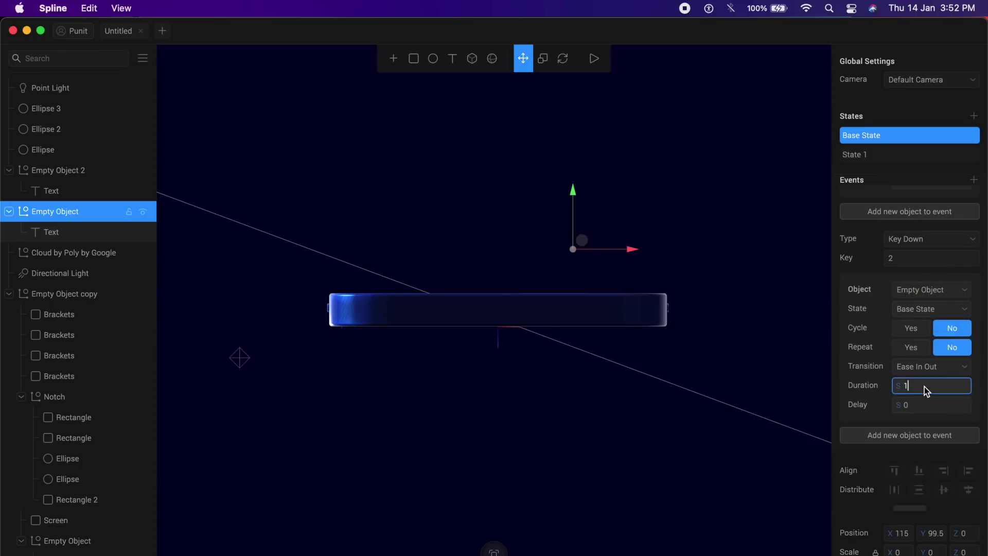
type("0.5")
key("Return")
left_click(86, 172)
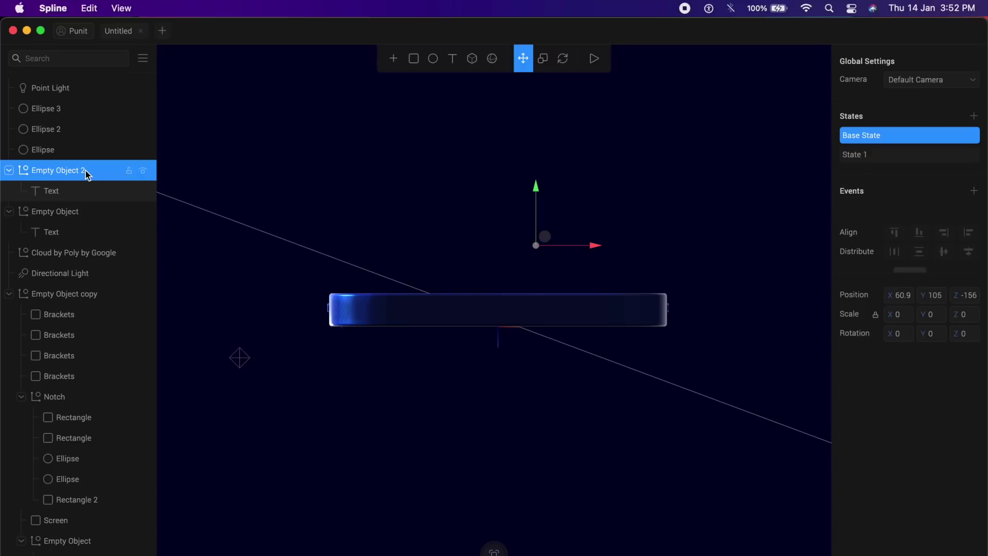
Select the Ellipse and add a Key Down event triggered by key 4.
key("Escape")
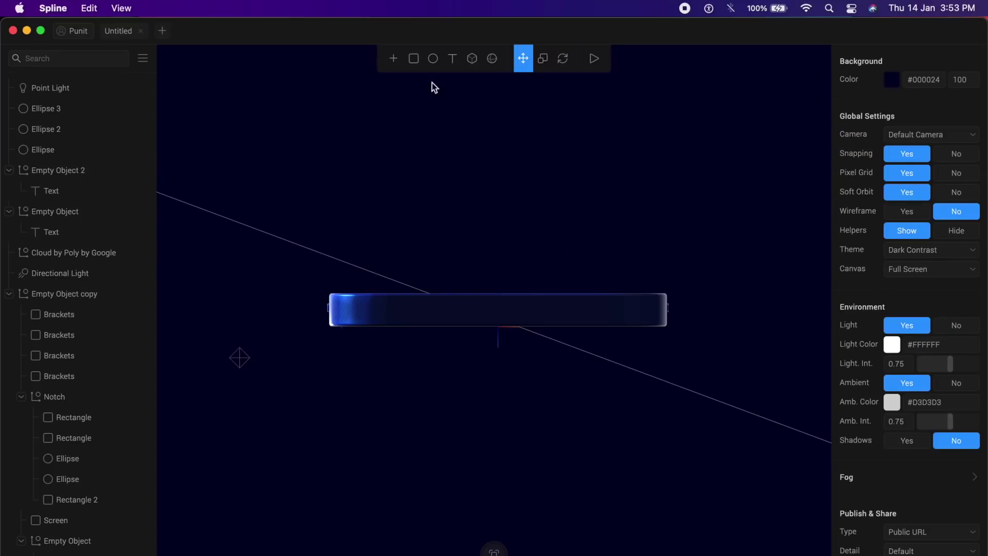
left_click(50, 132)
left_click(72, 149)
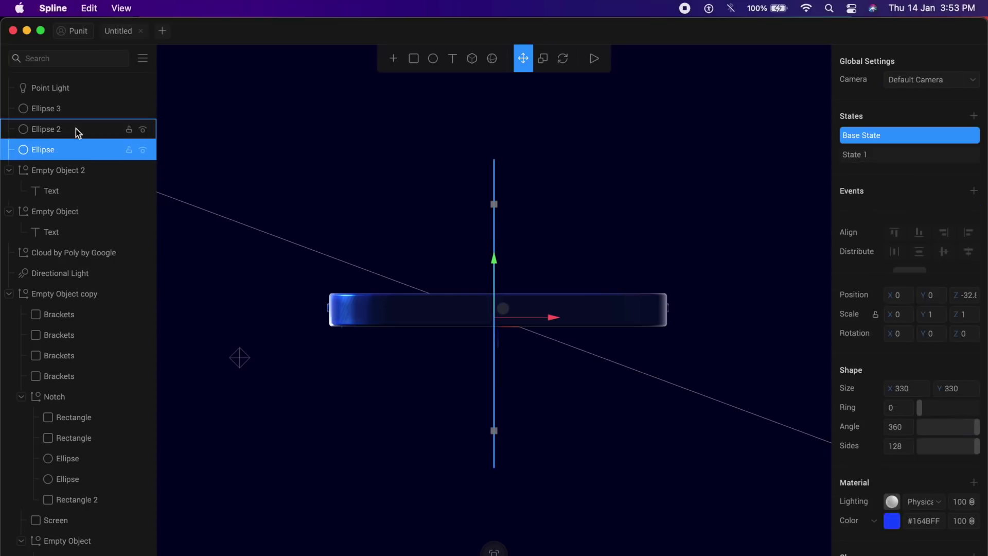
left_click(973, 191)
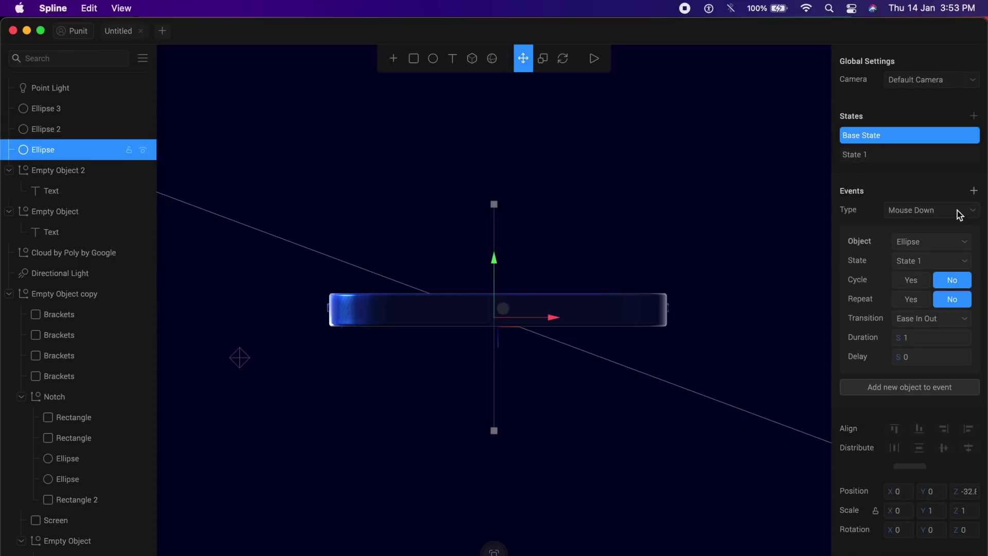
left_click(954, 212)
left_click(912, 251)
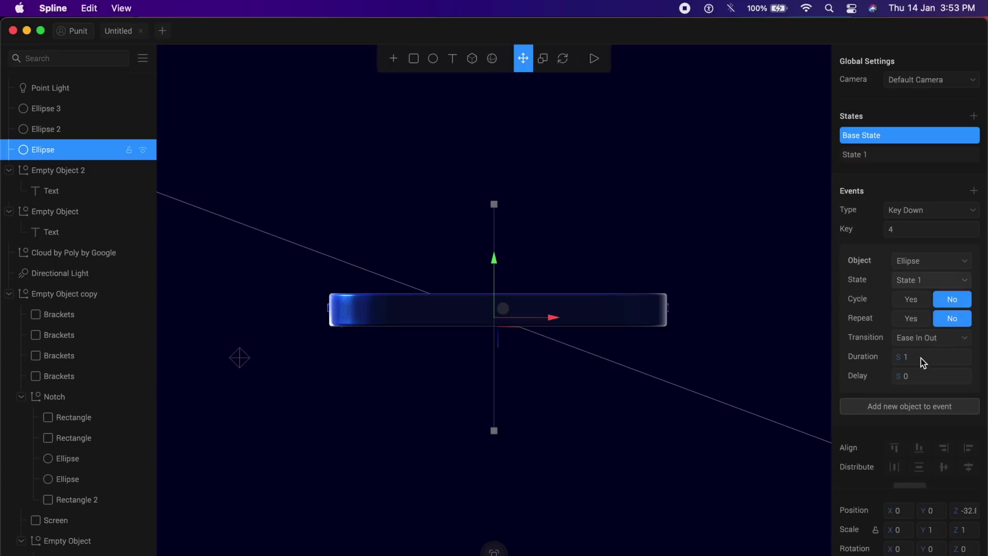
Give the Ellipse event a Spring transition and 4-second delay, then edit Ellipse 3's delay.
left_click(921, 358)
left_click(947, 338)
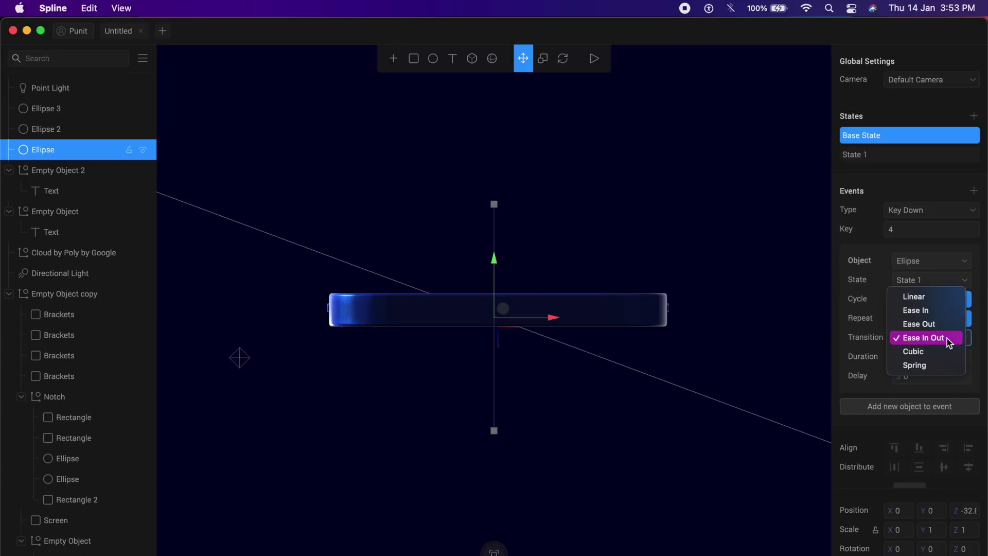
left_click(922, 365)
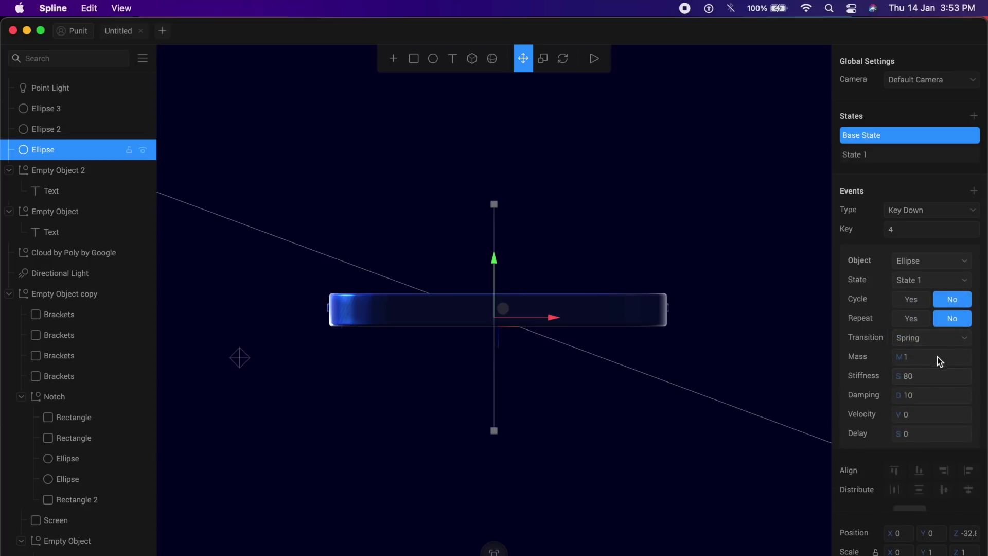
left_click(915, 436)
type("4")
key("Return")
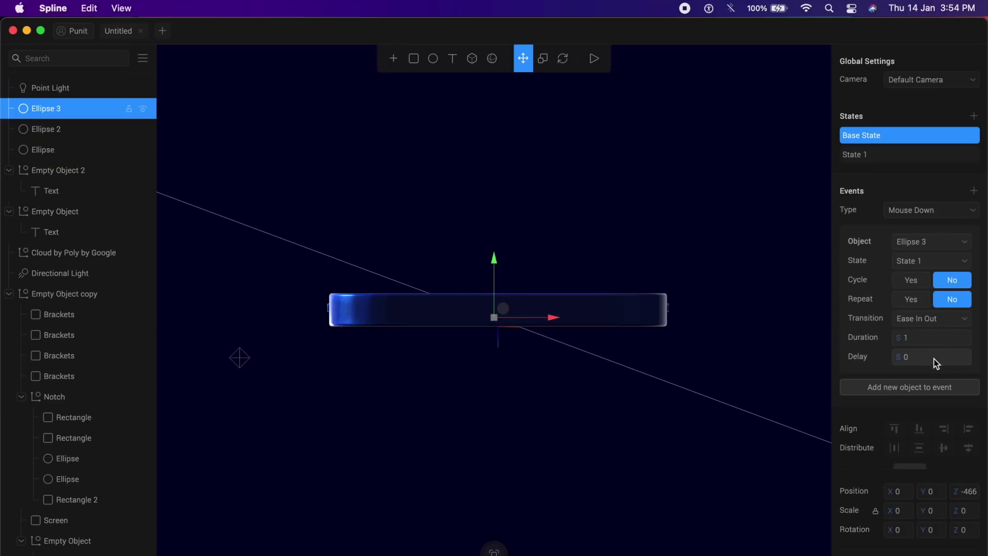
left_click(935, 362)
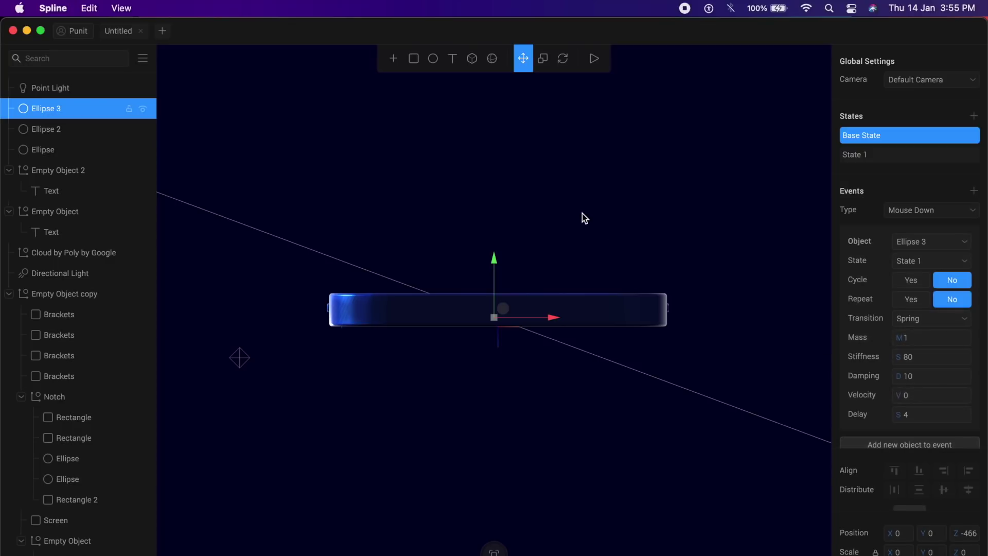
Give the Point Light a key 4 event to State 1 with 4-second delay, then preview the scene.
left_click(238, 355)
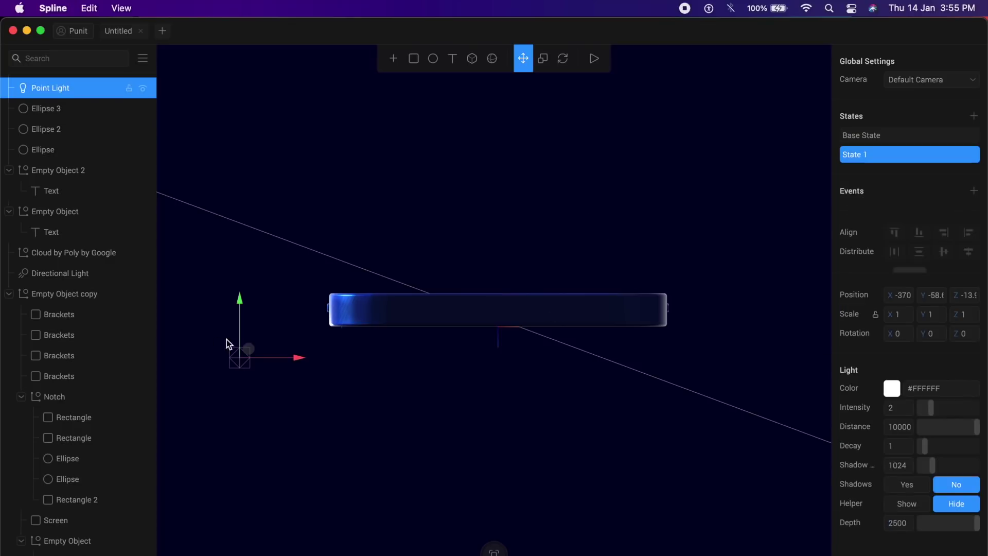
left_click(922, 141)
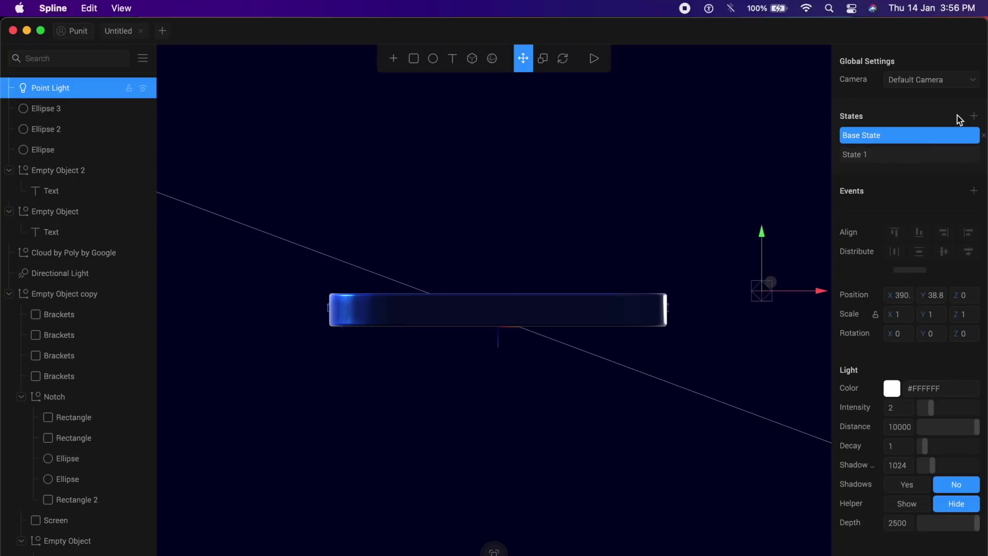
left_click(973, 191)
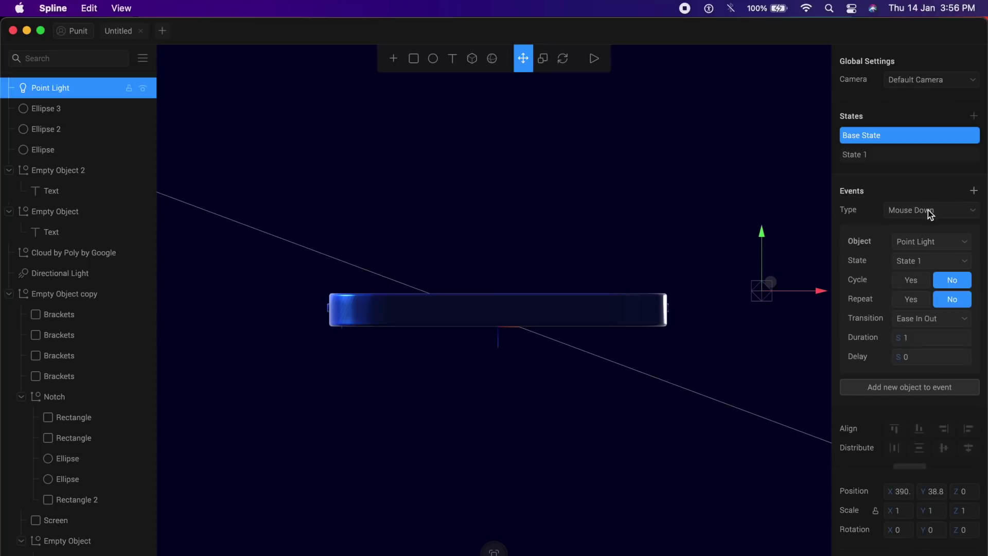
left_click(930, 211)
left_click(929, 250)
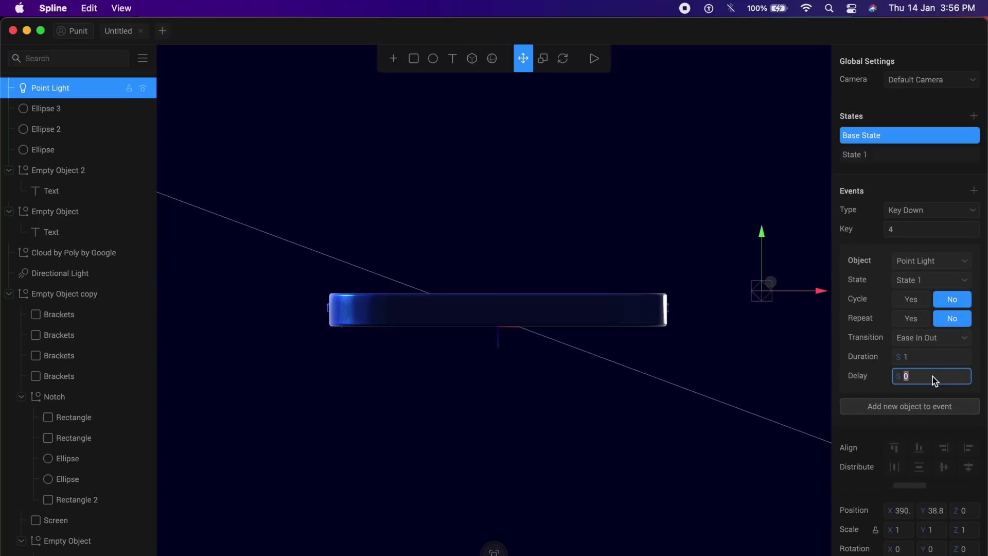
type("4")
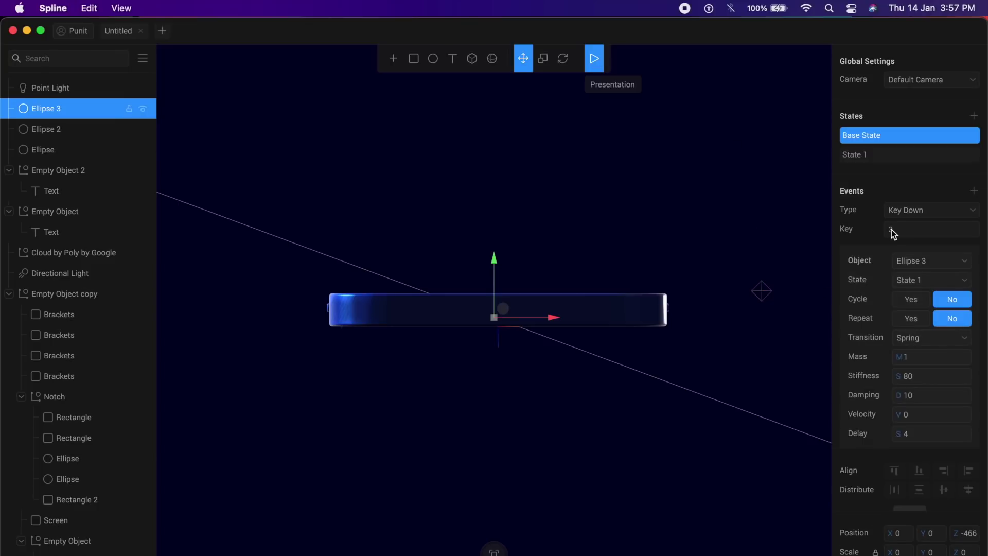
key("p")
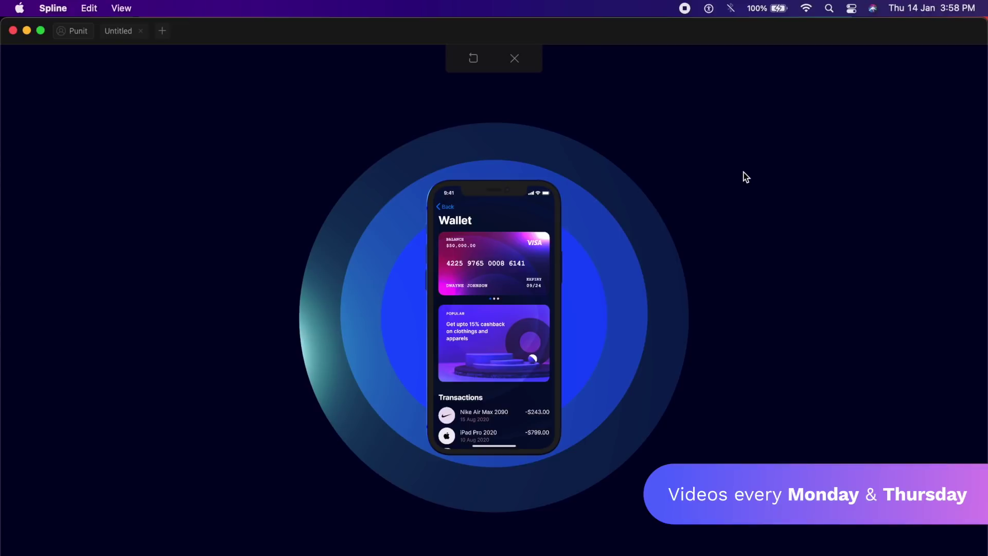
left_click(518, 59)
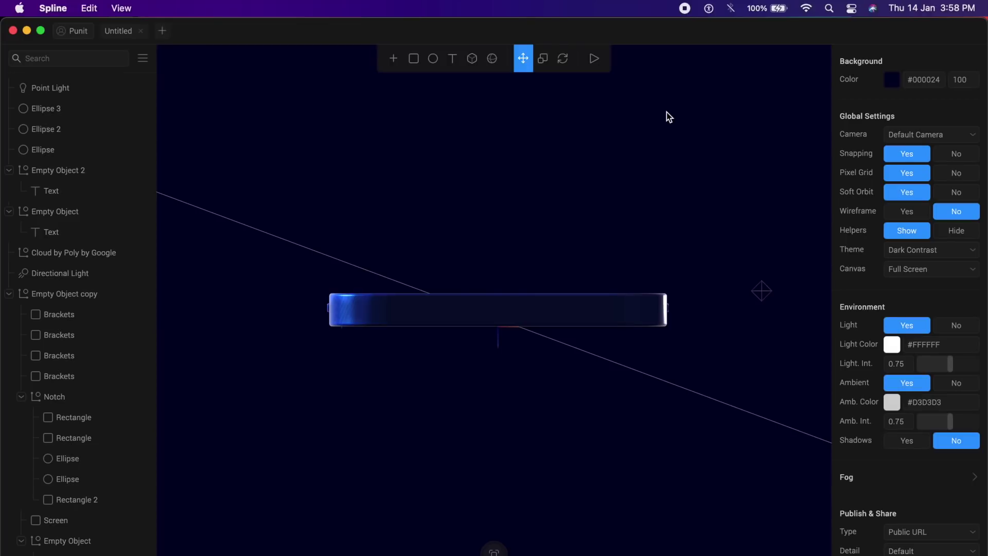